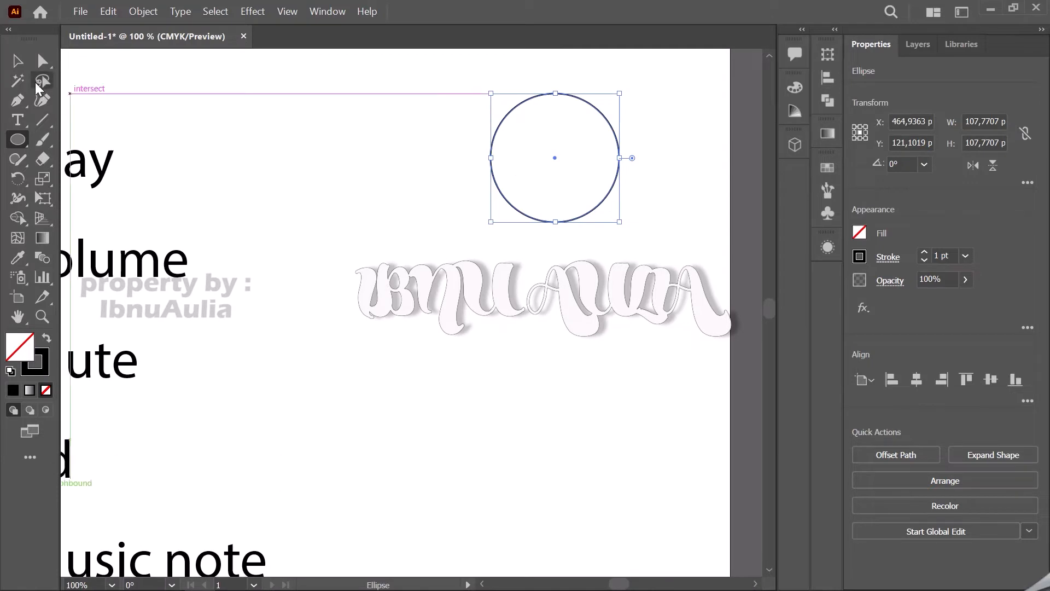
# Step: Draw a closed right-pointing triangle about 60 pt tall beside the circle with the Pen tool
pyautogui.click(701, 185)
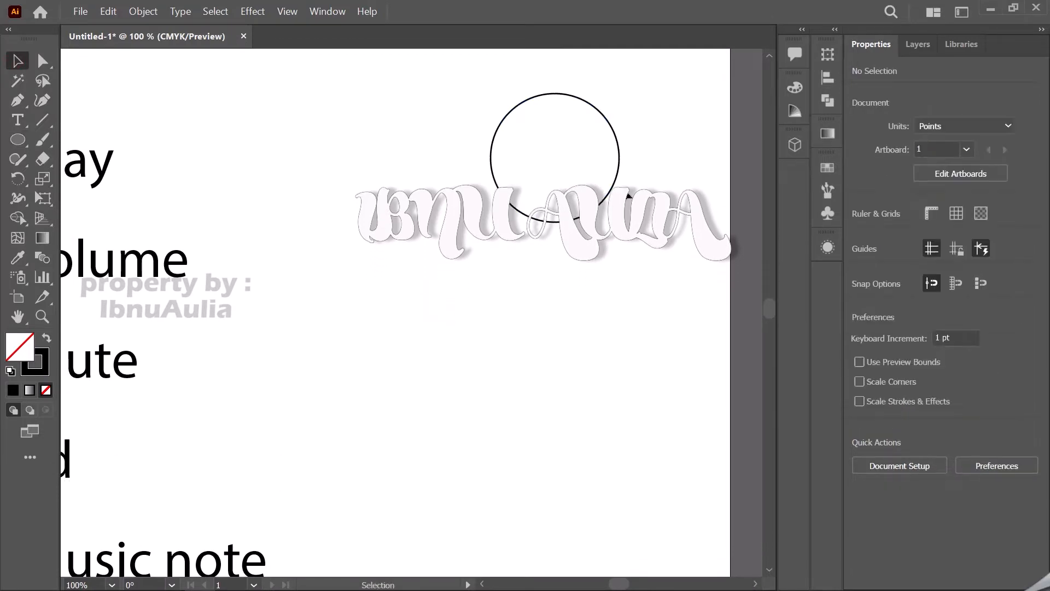
pyautogui.scroll(1, 624, 195)
pyautogui.scroll(-1, 601, 197)
pyautogui.scroll(1, 581, 212)
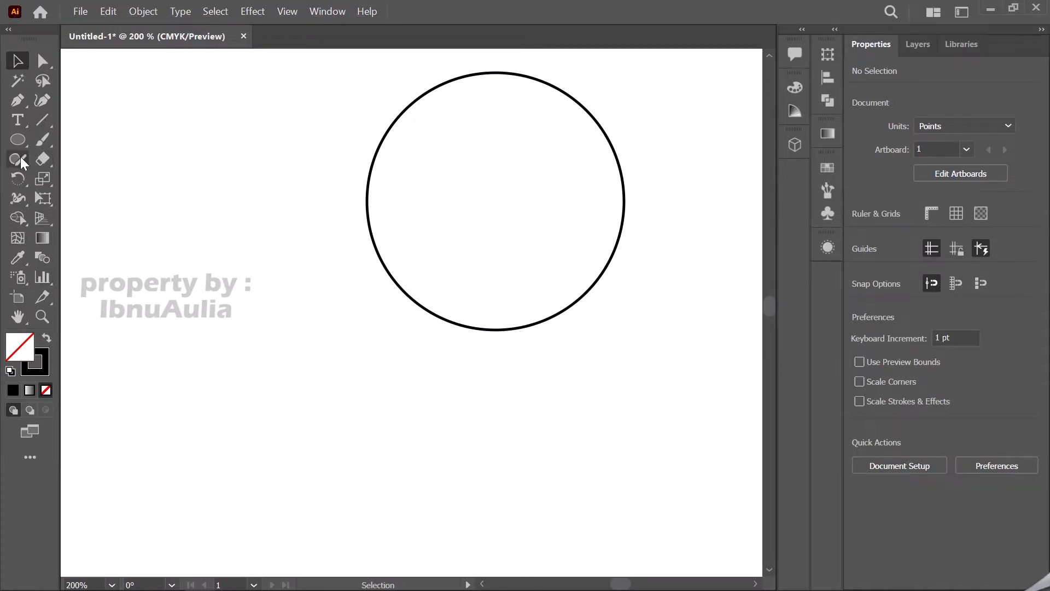
pyautogui.click(17, 100)
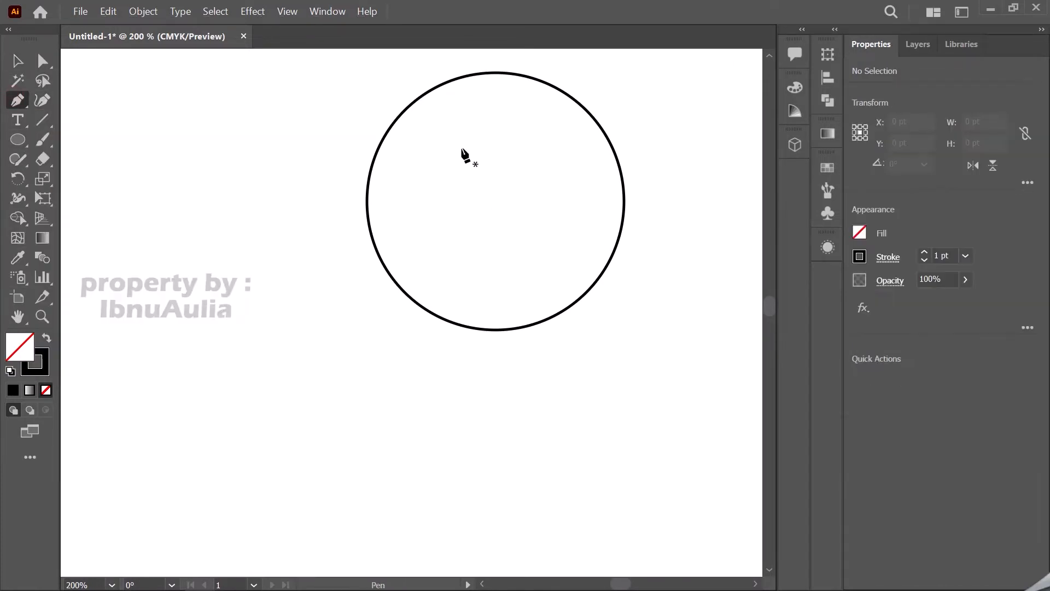
pyautogui.scroll(-2, 634, 219)
pyautogui.scroll(-3, 470, 267)
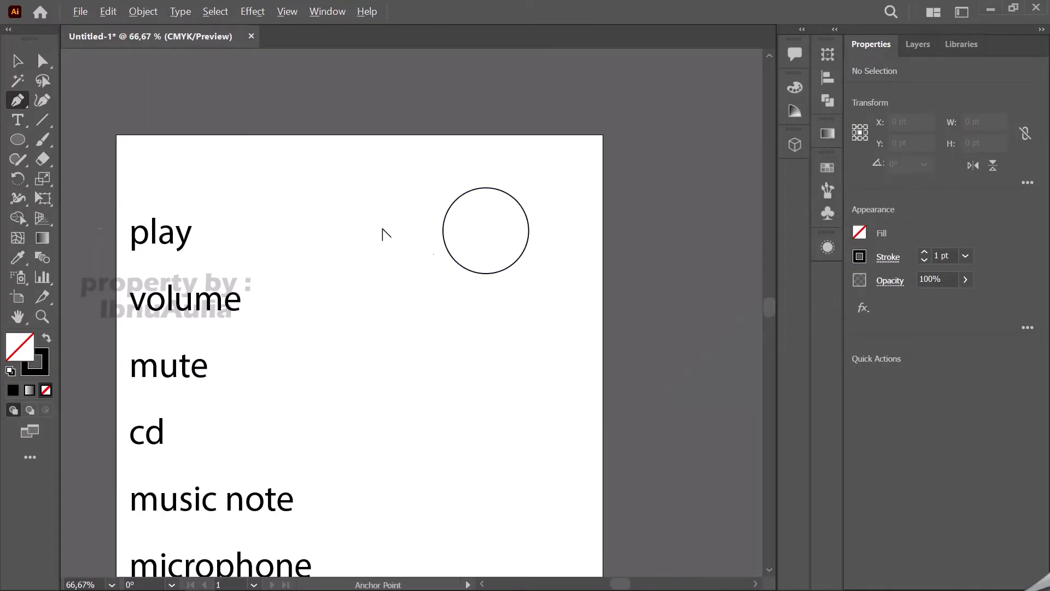
pyautogui.scroll(3, 393, 219)
pyautogui.click(336, 186)
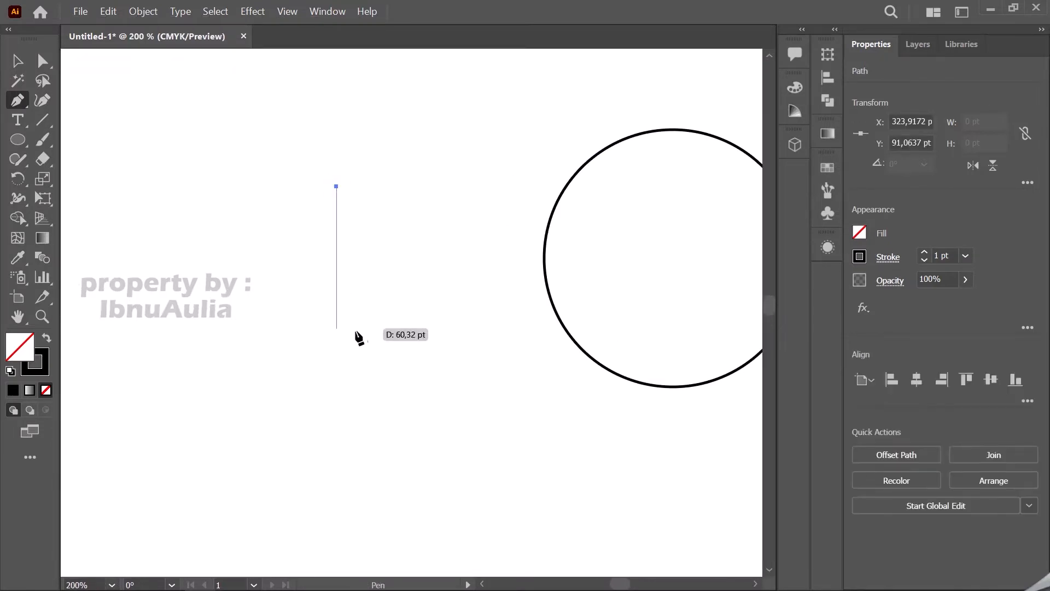
pyautogui.click(336, 330)
pyautogui.click(456, 259)
pyautogui.click(336, 187)
pyautogui.press('v')
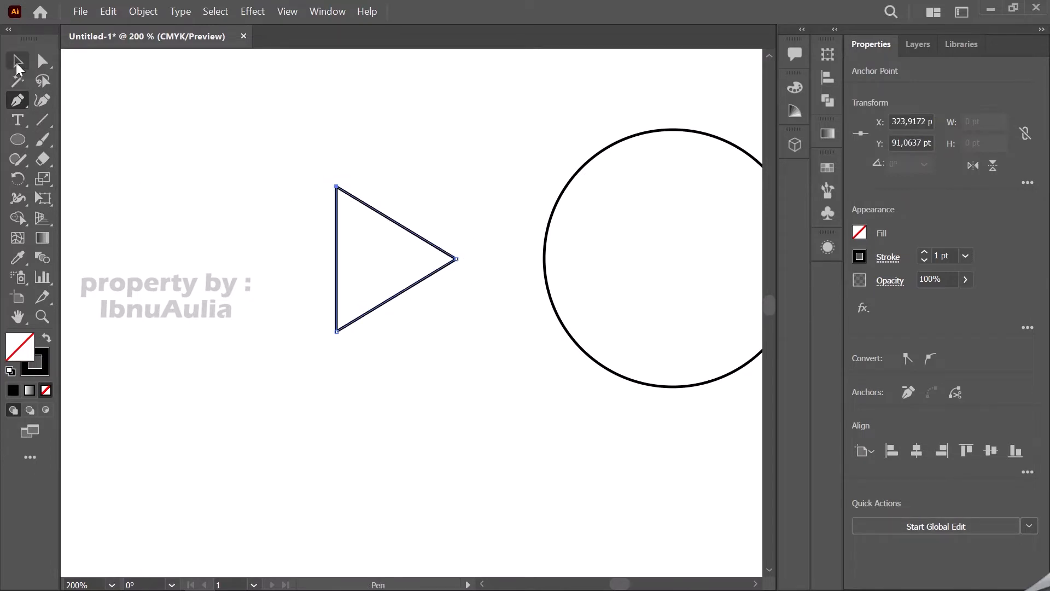
# Step: Align the triangle and the circle to each other's centres both vertically and horizontally
pyautogui.scroll(-3, 383, 301)
pyautogui.scroll(1, 441, 305)
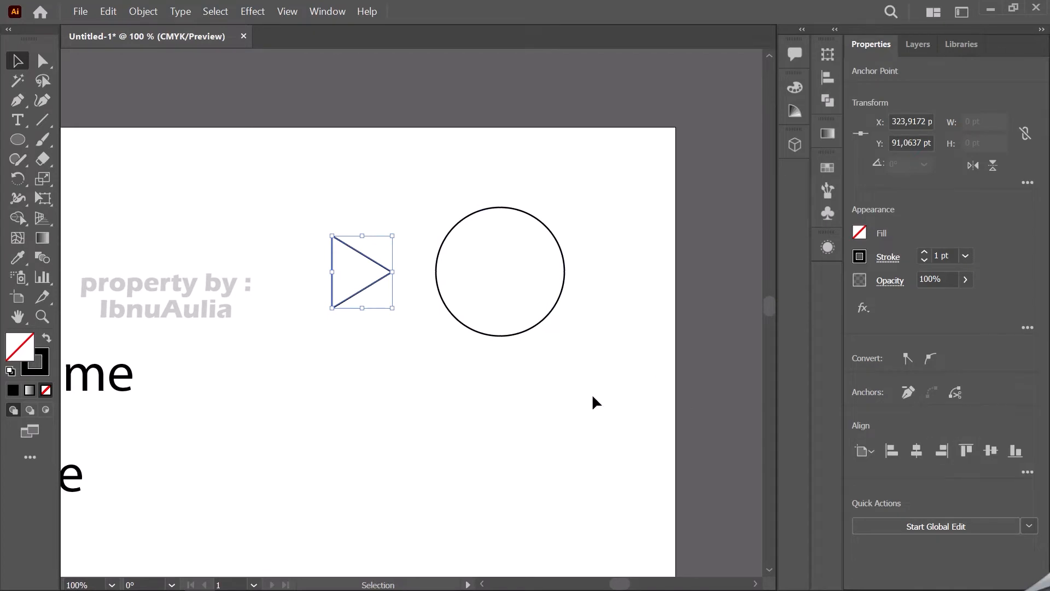
pyautogui.moveTo(483, 300); pyautogui.dragTo(481, 301)
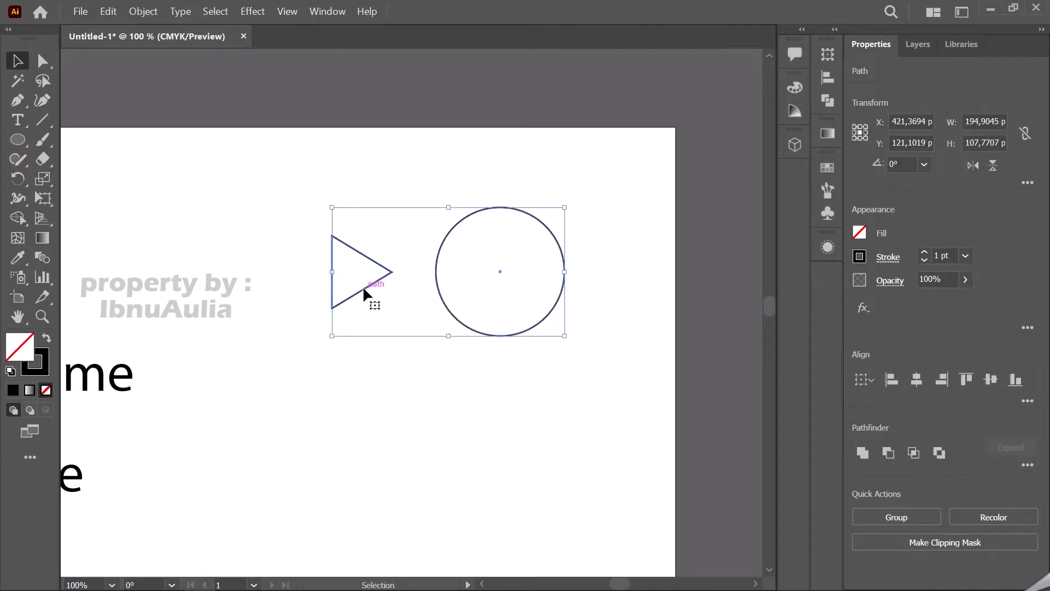
pyautogui.click(831, 80)
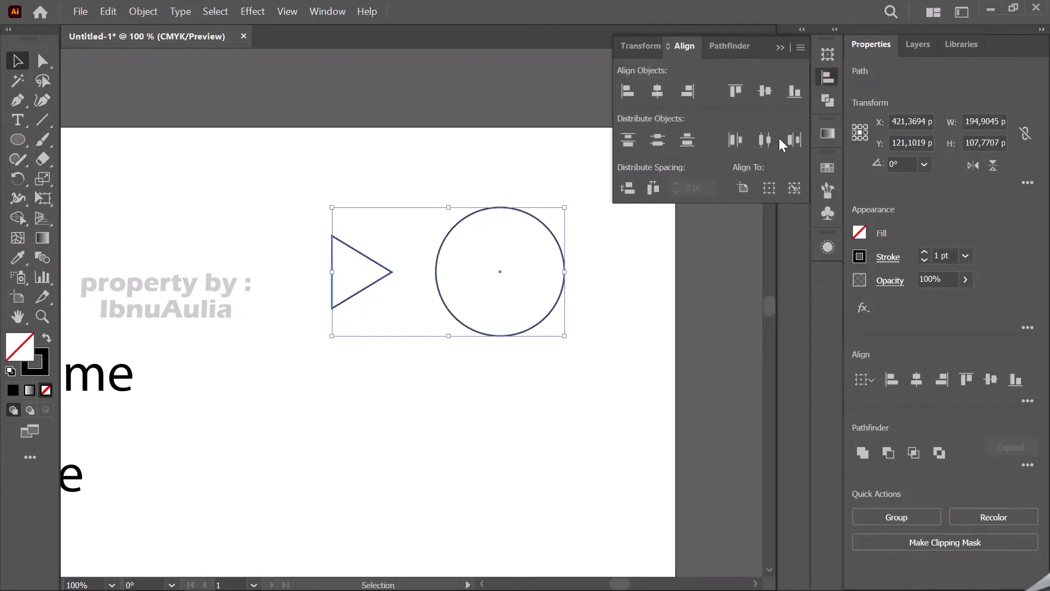
pyautogui.click(765, 91)
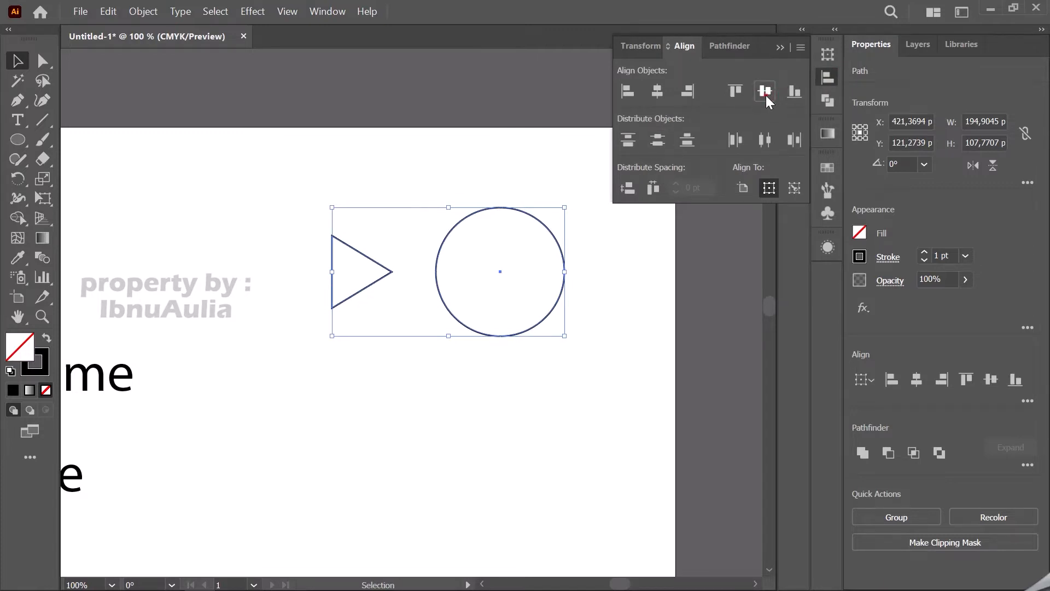
pyautogui.click(657, 90)
pyautogui.click(480, 293)
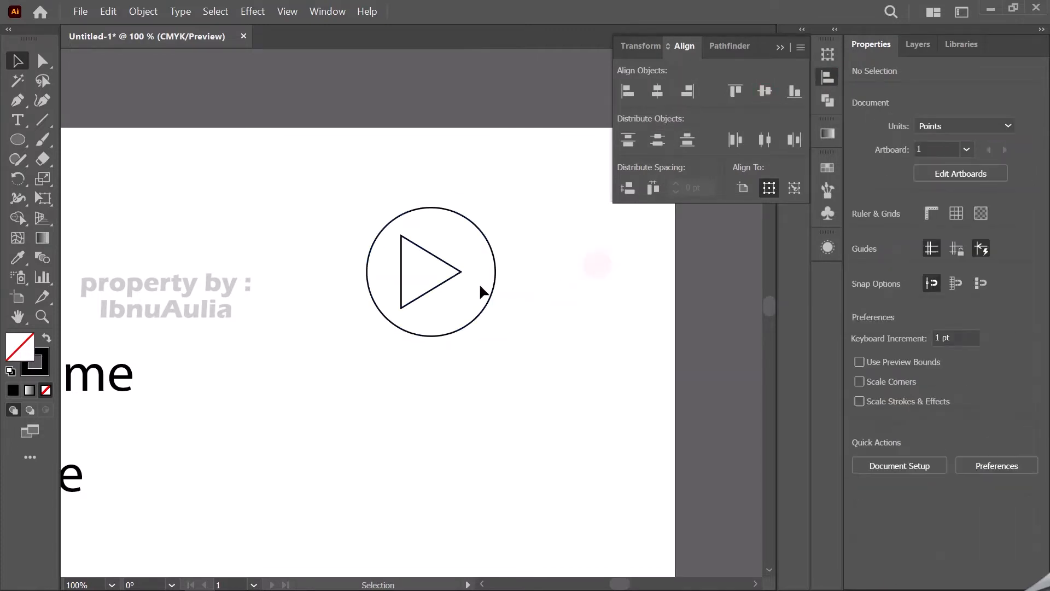
pyautogui.click(451, 273)
pyautogui.click(554, 289)
pyautogui.scroll(2, 438, 265)
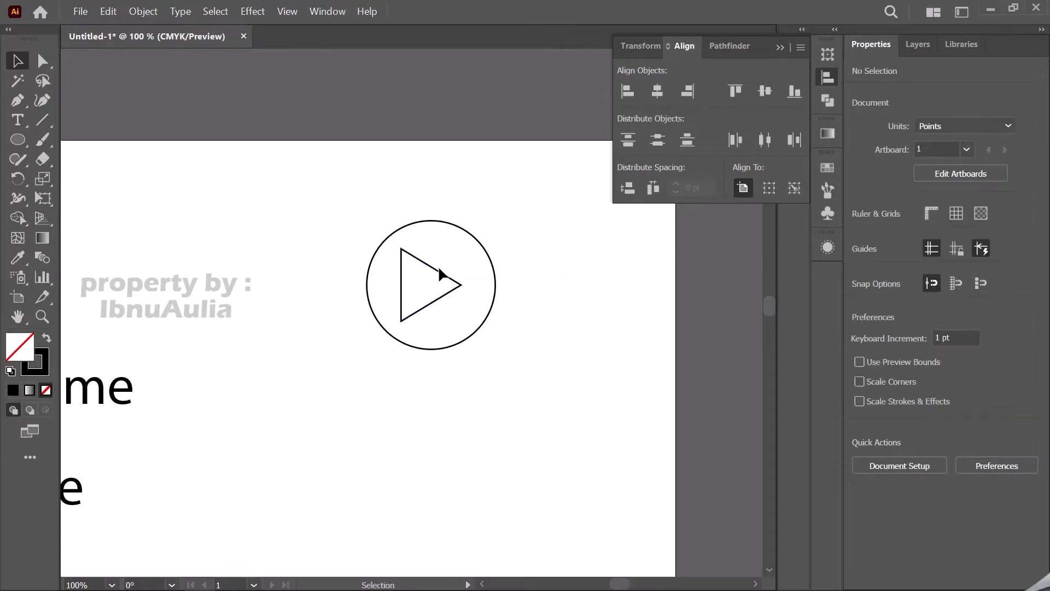
# Step: Scale the triangle down to about 43.9 × 53.1 pt and shift it slightly right within the circle
pyautogui.click(434, 308)
pyautogui.moveTo(462, 261); pyautogui.dragTo(454, 271)
pyautogui.keyDown('alt'); pyautogui.scroll(3, 435, 309); pyautogui.keyUp('alt')
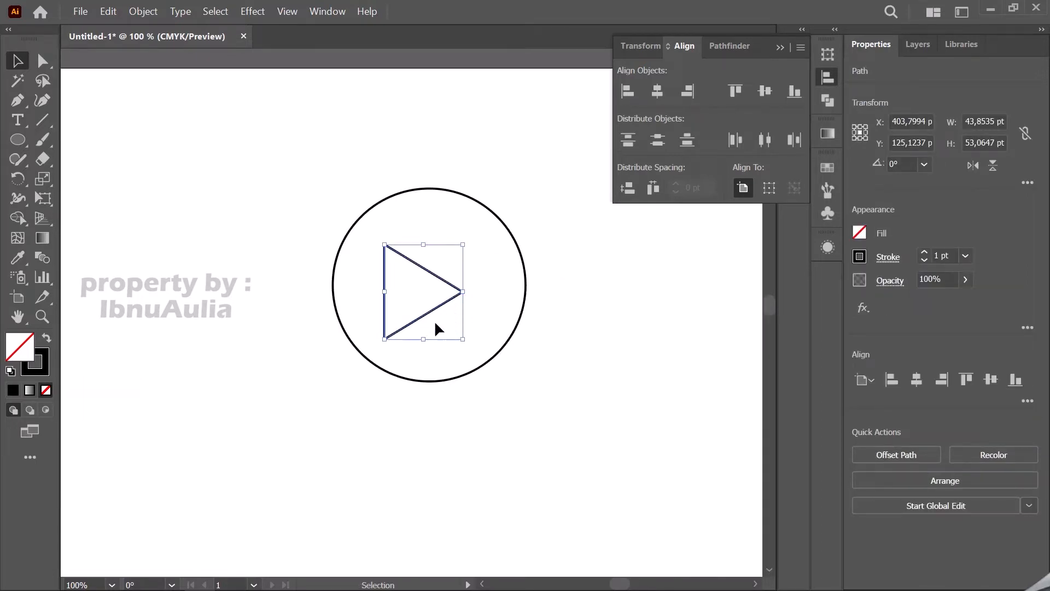
pyautogui.moveTo(430, 297); pyautogui.dragTo(470, 305)
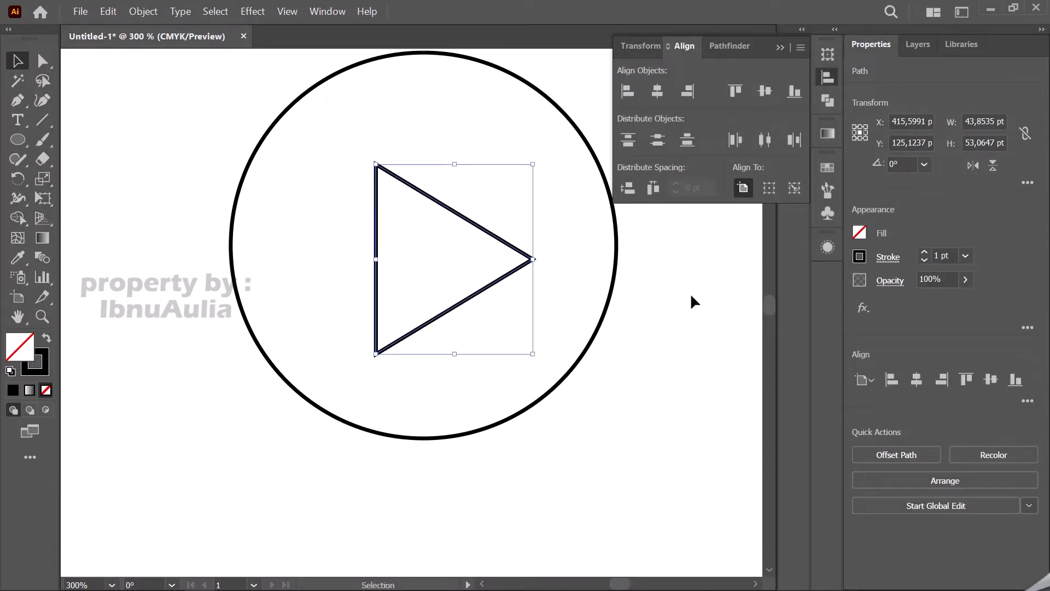
pyautogui.click(780, 48)
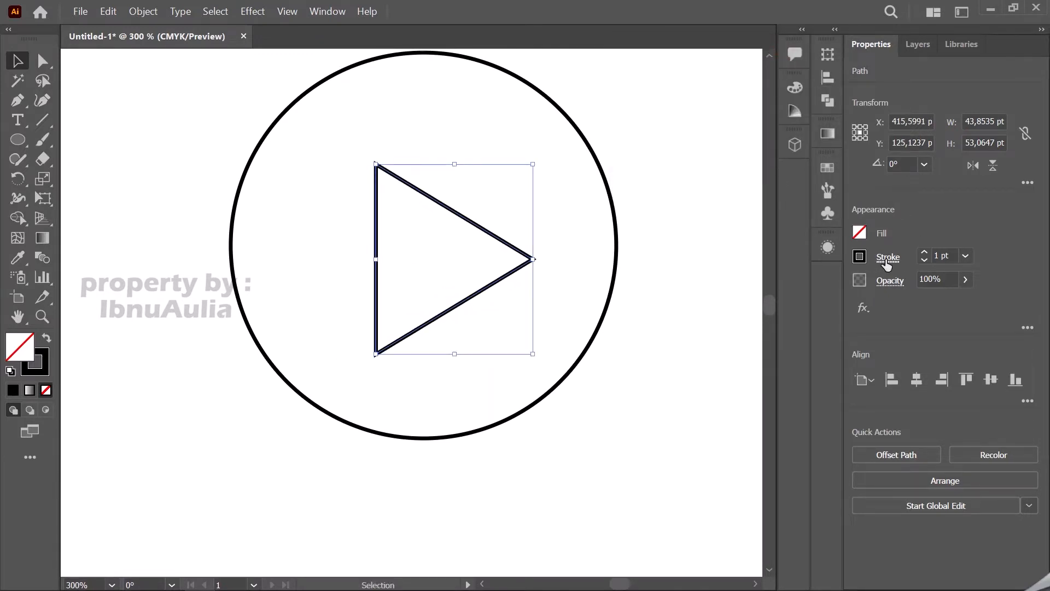
# Step: Give the triangle's stroke rounded corner joins
pyautogui.click(887, 258)
pyautogui.click(801, 322)
pyautogui.click(629, 319)
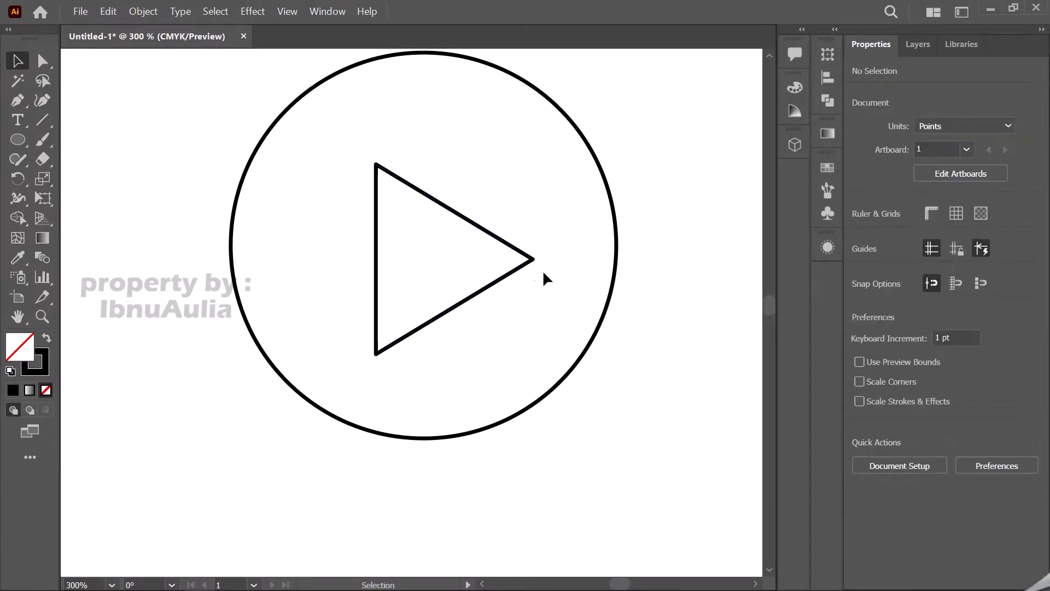
# Step: Scale the triangle down to about 37.7 × 45.6 pt and move it up towards the circle's middle
pyautogui.click(534, 259)
pyautogui.moveTo(536, 163); pyautogui.dragTo(516, 192)
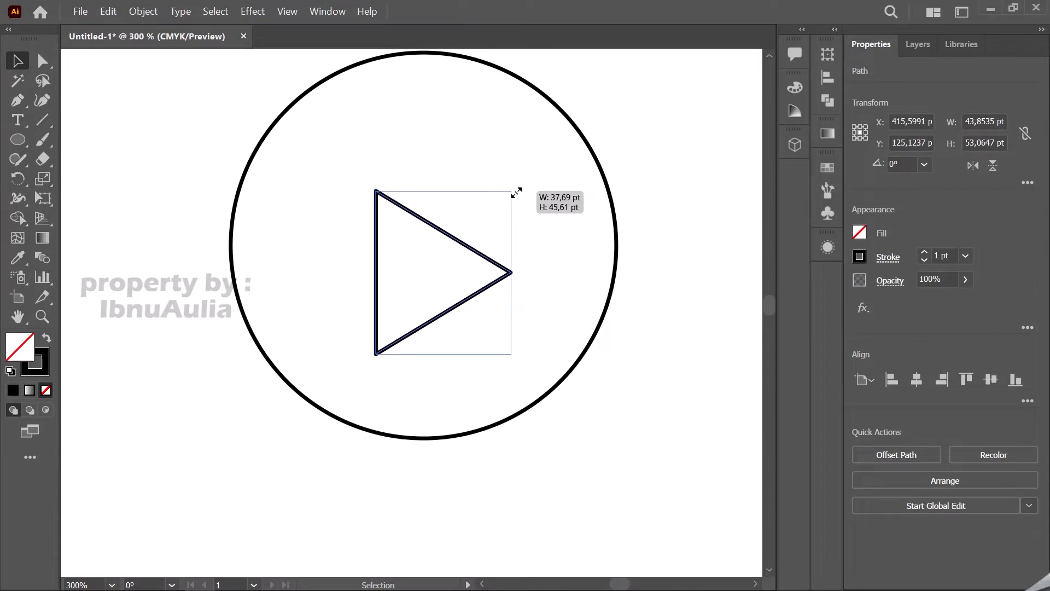
pyautogui.click(509, 258)
pyautogui.moveTo(469, 252); pyautogui.dragTo(479, 232)
pyautogui.click(637, 247)
# Step: Set the stroke weight of the circle and of the triangle to 4 pt
pyautogui.click(611, 305)
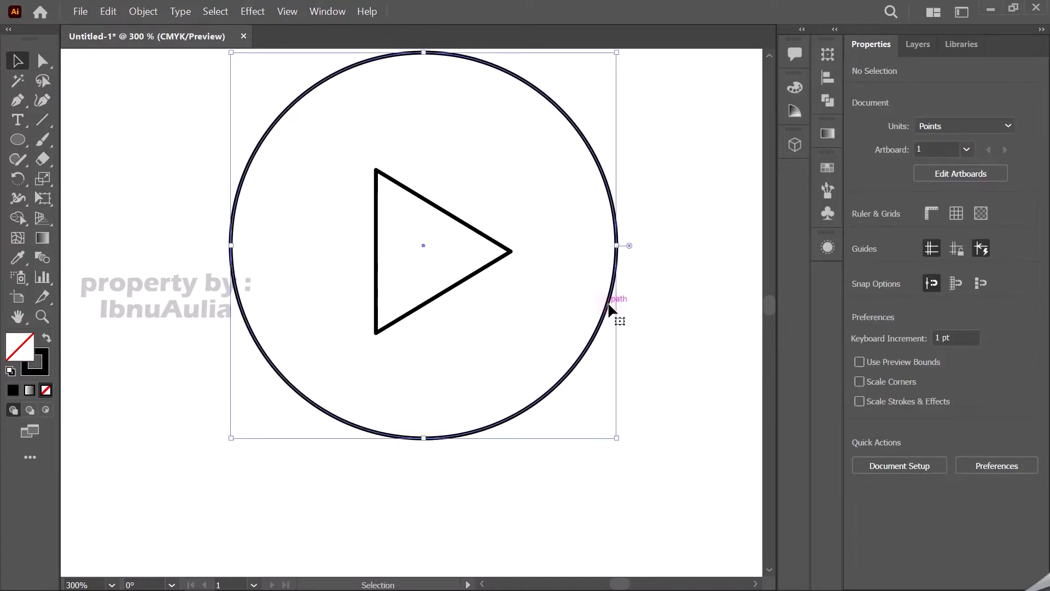
pyautogui.scroll(-4, 608, 305)
pyautogui.scroll(2, 605, 300)
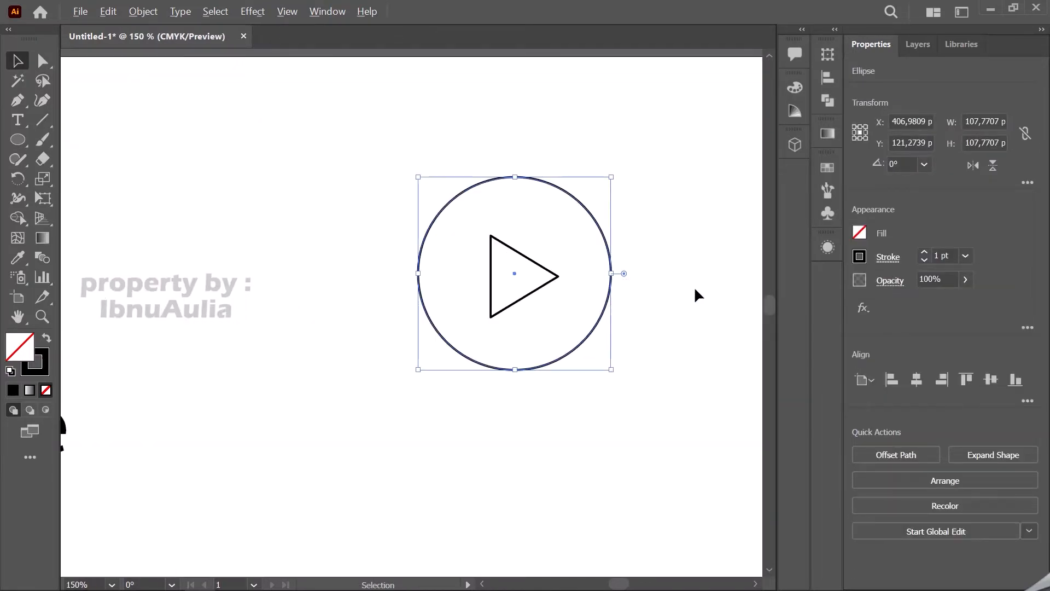
pyautogui.click(924, 252)
pyautogui.click(925, 252)
pyautogui.click(924, 252)
pyautogui.click(552, 289)
pyautogui.click(550, 281)
pyautogui.click(925, 252)
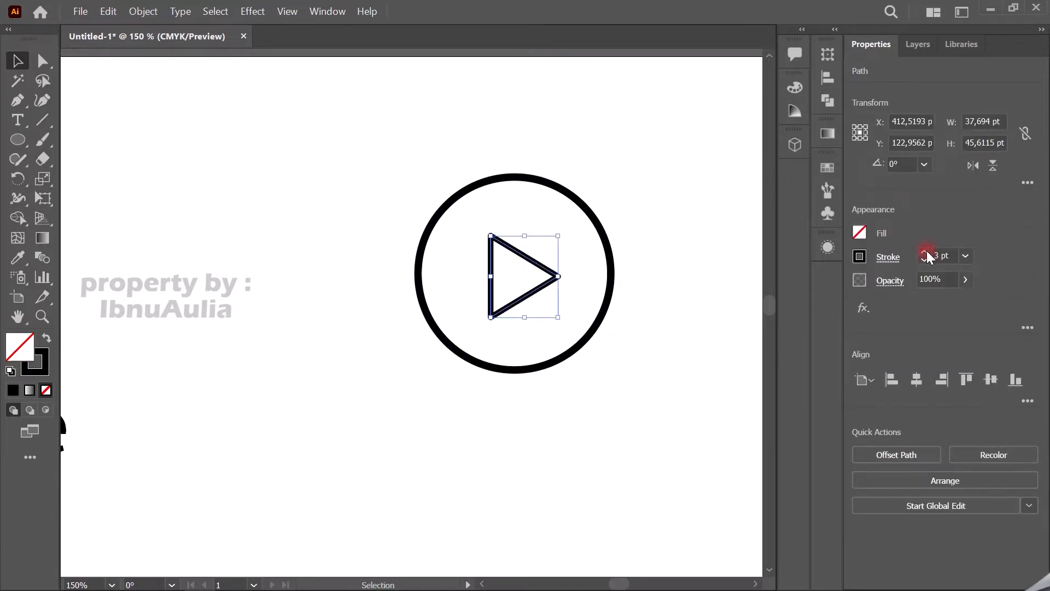
pyautogui.click(925, 252)
pyautogui.click(630, 313)
pyautogui.scroll(-3, 630, 309)
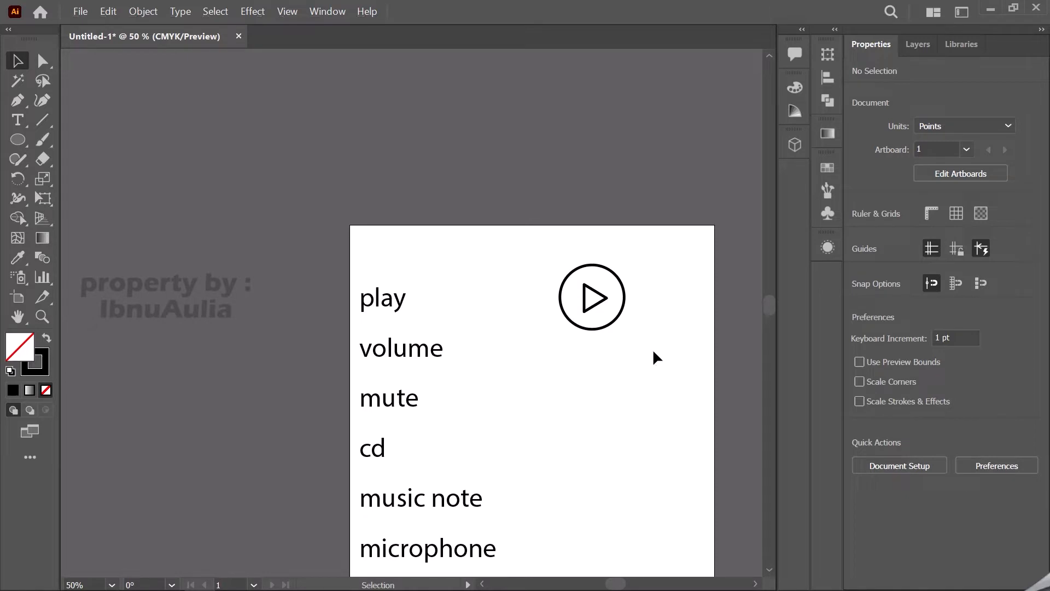
# Step: Move the play icon slightly up and left, and place a copy of its circle to its lower right
pyautogui.moveTo(549, 255); pyautogui.dragTo(549, 255)
pyautogui.moveTo(603, 299); pyautogui.dragTo(666, 361)
pyautogui.click(571, 309)
pyautogui.click(562, 301)
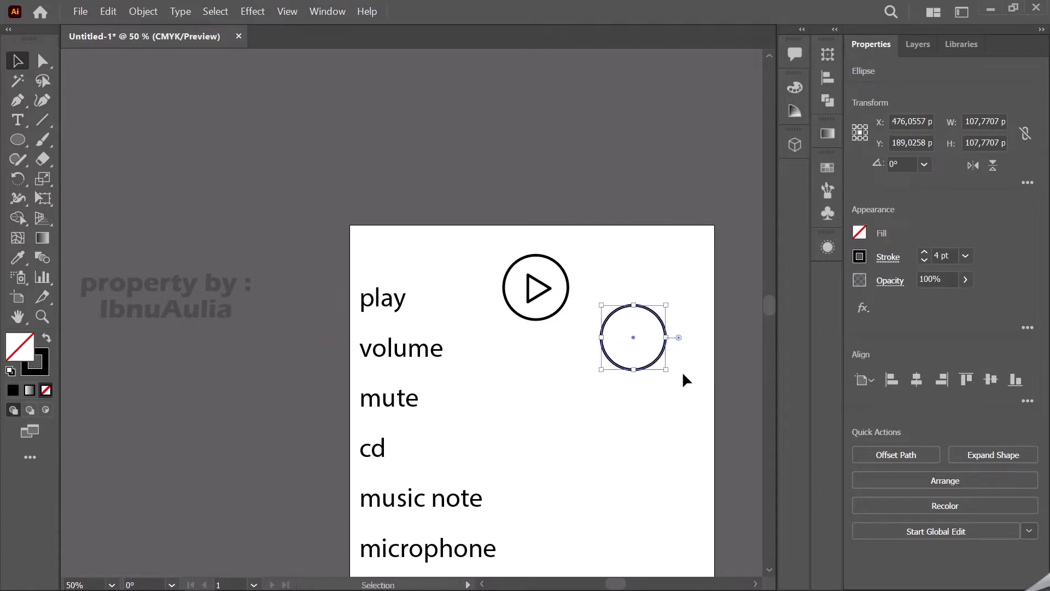
pyautogui.click(679, 369)
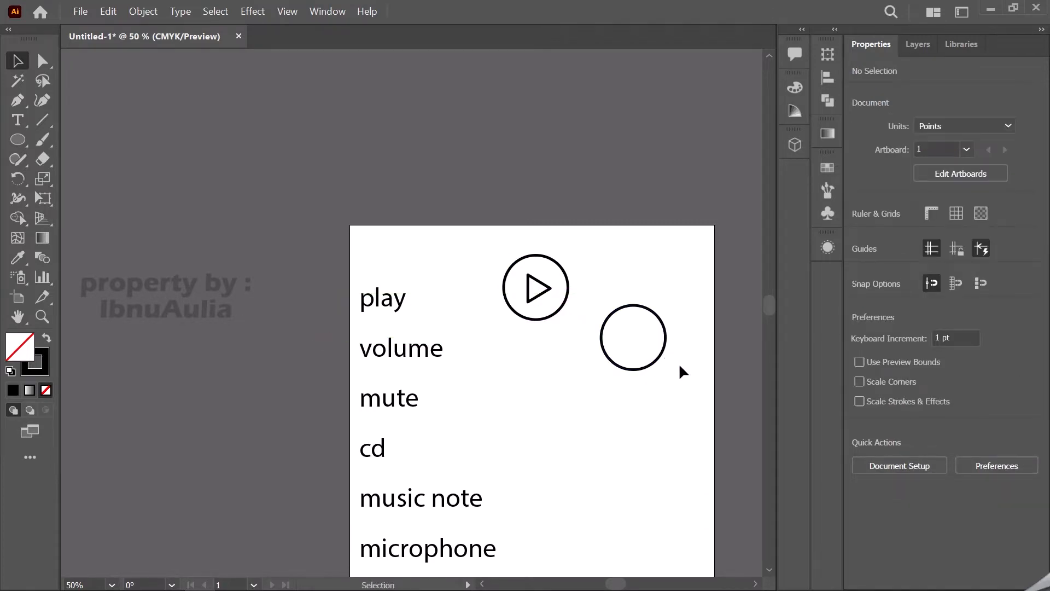
# Step: Draw a black-filled vertical rectangle without stroke, about 8.7 × 52.2 pt, in the left half of the copied circle
pyautogui.scroll(1, 680, 368)
pyautogui.scroll(1, 678, 361)
pyautogui.scroll(-1, 493, 350)
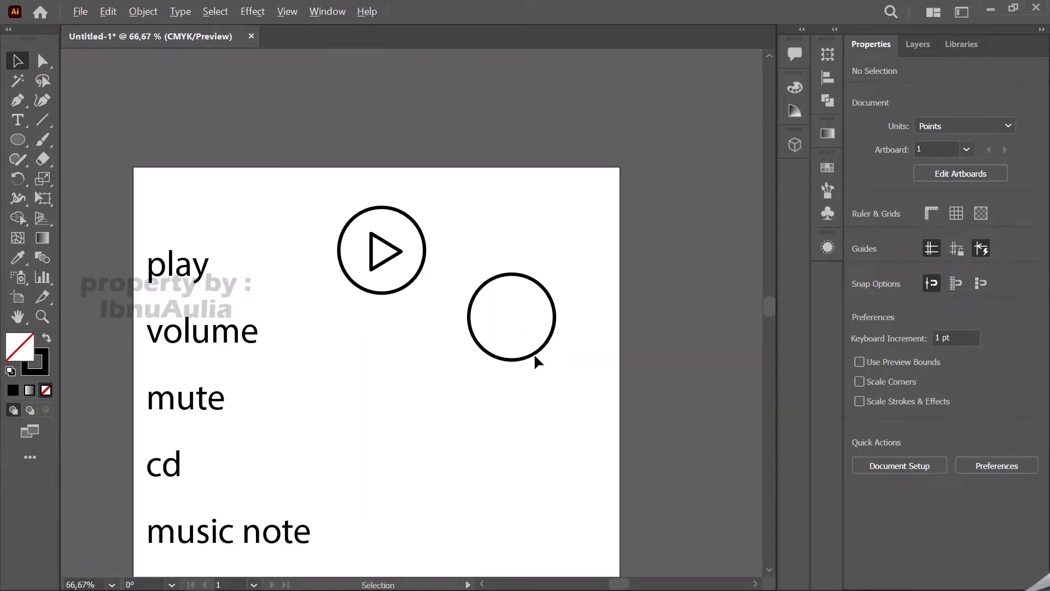
pyautogui.click(17, 139)
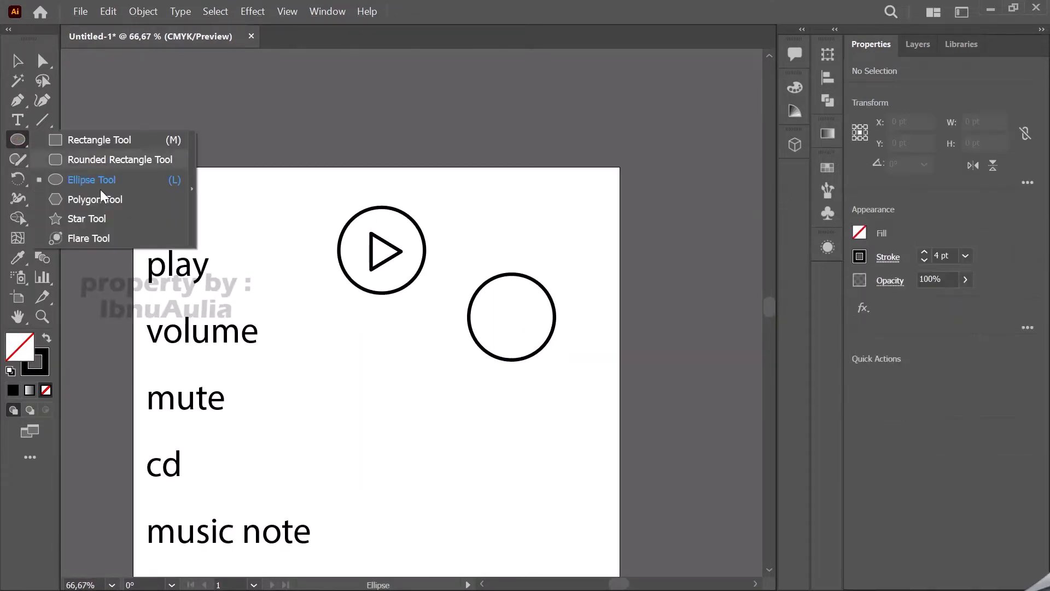
pyautogui.click(71, 141)
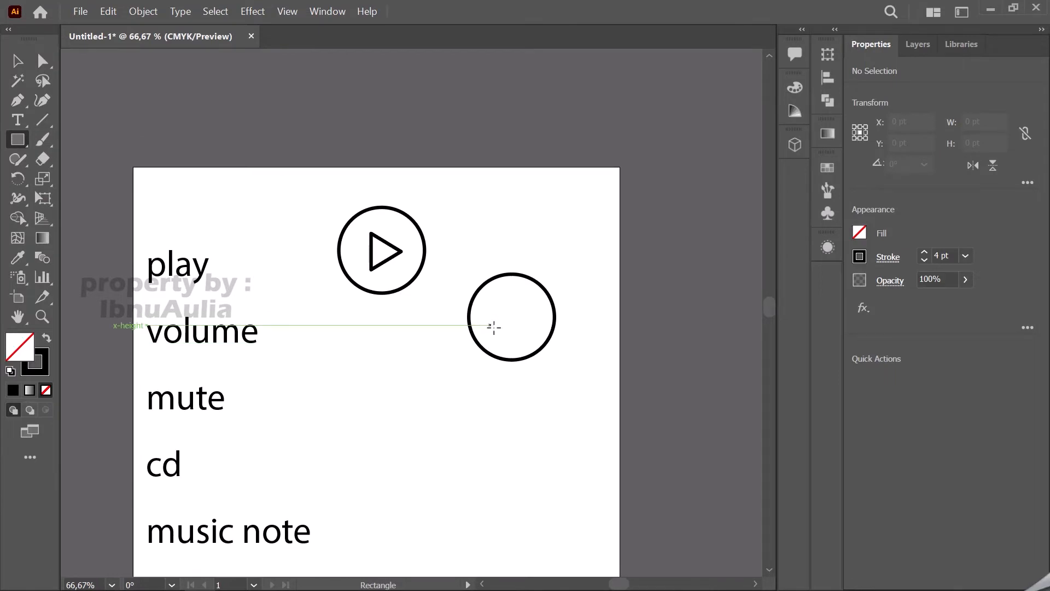
pyautogui.scroll(2, 498, 324)
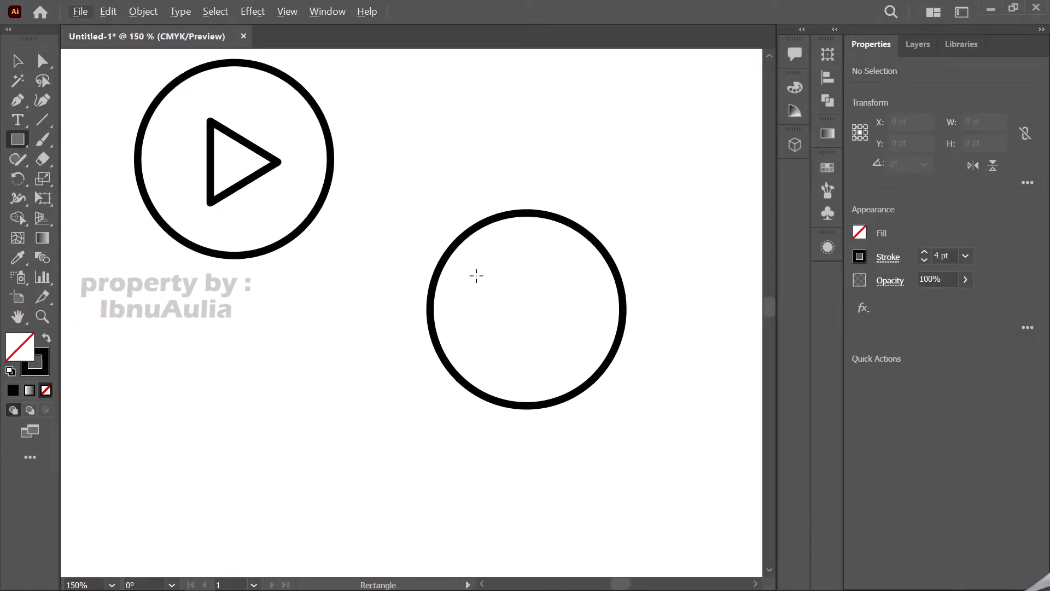
pyautogui.click(47, 339)
pyautogui.moveTo(477, 276); pyautogui.dragTo(498, 352)
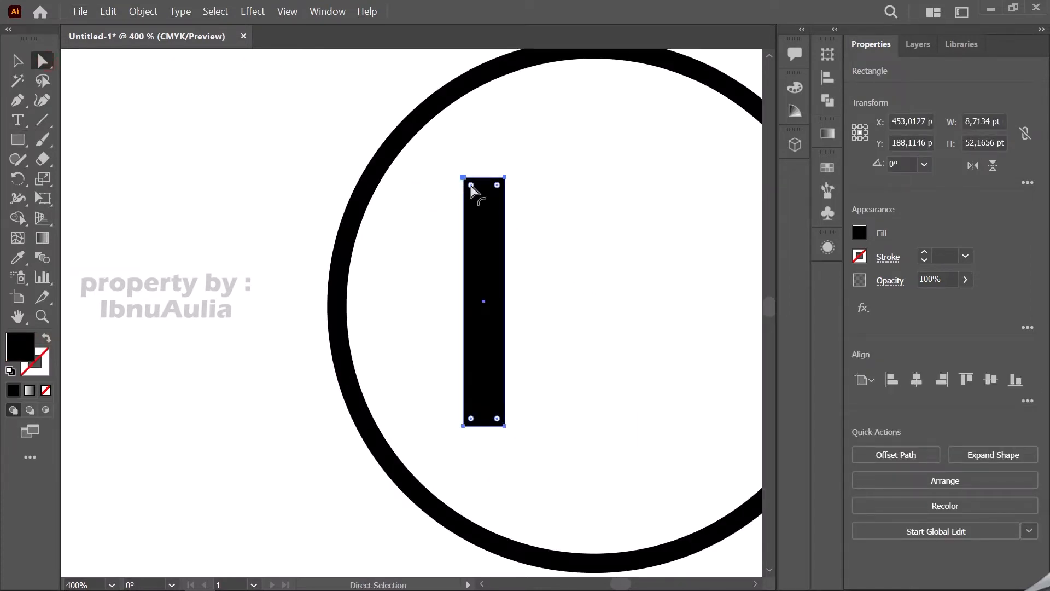
# Step: Round all four corners of the black bar slightly
pyautogui.moveTo(471, 185)
pyautogui.mouseDown()
pyautogui.moveTo(473, 201)
pyautogui.moveTo(482, 181)
pyautogui.mouseUp()
pyautogui.click(17, 61)
pyautogui.click(458, 294)
# Step: Duplicate the bar horizontally at an even spacing of about 12.3 pt to make a row of five bars
pyautogui.click(466, 298)
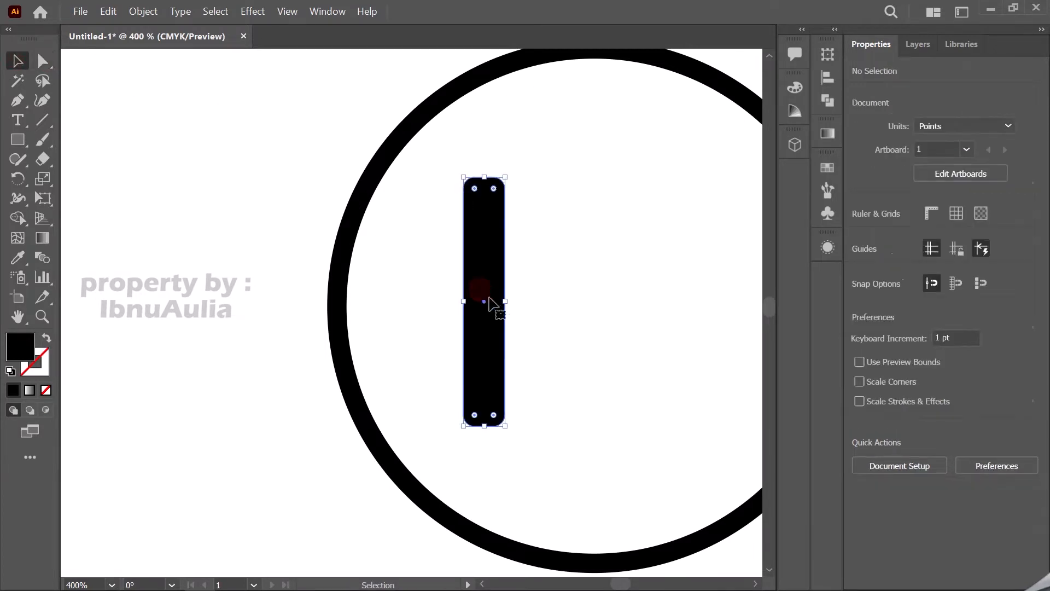
pyautogui.moveTo(489, 349); pyautogui.dragTo(548, 354)
pyautogui.hotkey('ctrl', 'd')
pyautogui.hotkey('ctrl', 'd')
pyautogui.hotkey('ctrl', 'd')
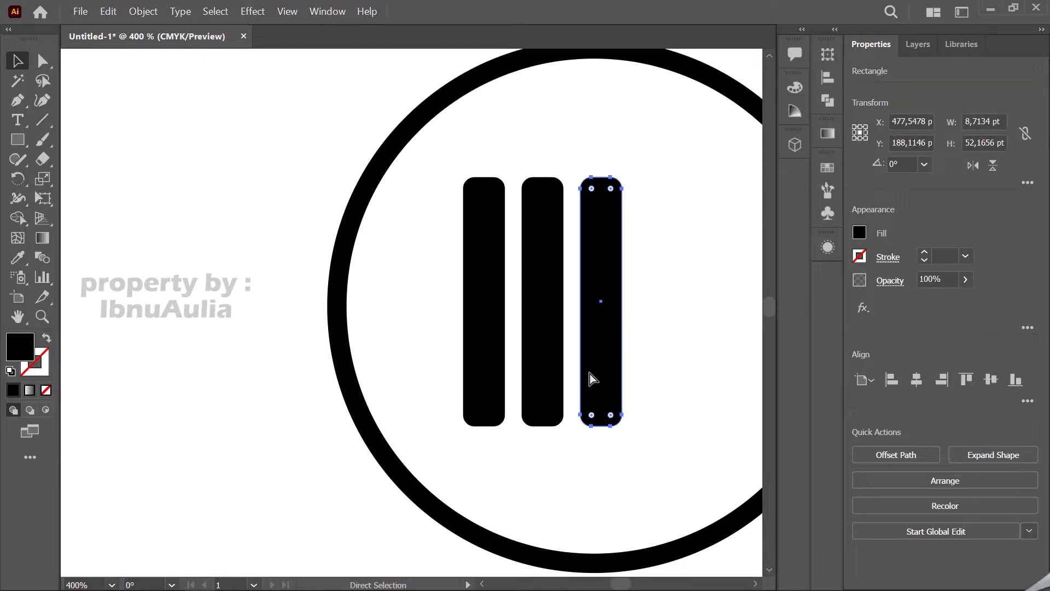
pyautogui.scroll(-2, 400, 324)
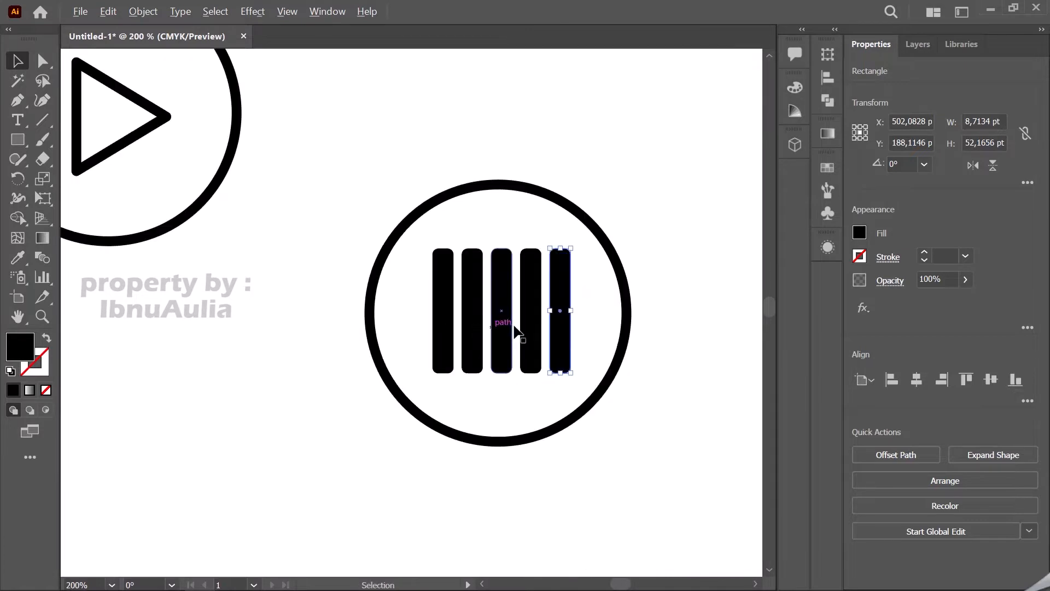
# Step: Vary the five bars' heights from their top edges, with the middle bar tallest and the second from the left shortest
pyautogui.scroll(1, 538, 310)
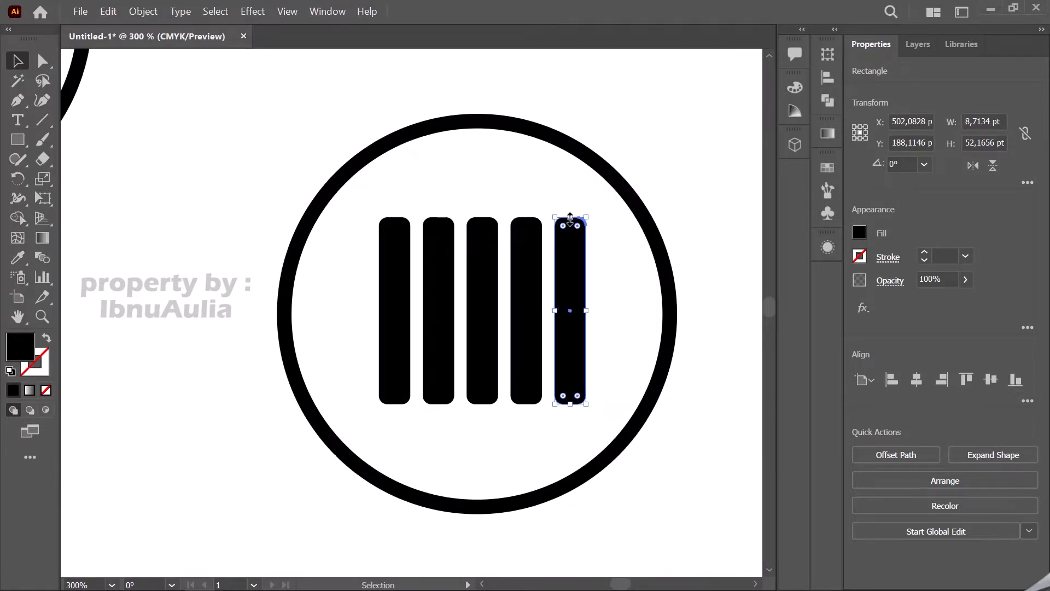
pyautogui.moveTo(569, 219); pyautogui.dragTo(569, 268)
pyautogui.click(534, 237)
pyautogui.moveTo(526, 219); pyautogui.dragTo(440, 271)
pyautogui.click(483, 231)
pyautogui.click(444, 238)
pyautogui.click(400, 257)
pyautogui.moveTo(394, 218); pyautogui.dragTo(396, 227)
pyautogui.click(726, 271)
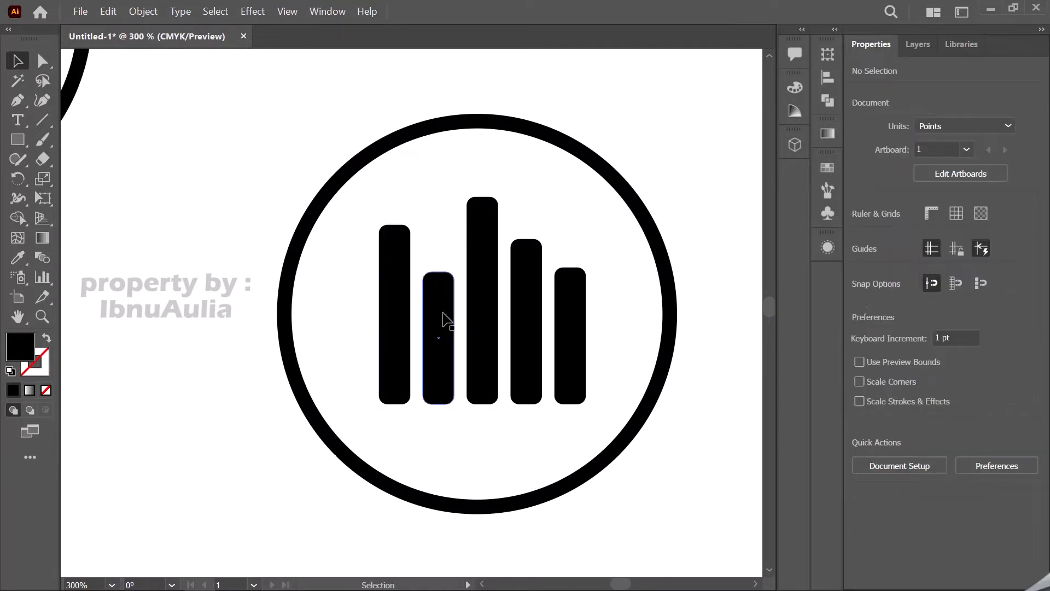
pyautogui.scroll(-3, 445, 316)
pyautogui.moveTo(626, 328); pyautogui.dragTo(394, 269)
pyautogui.moveTo(665, 417); pyautogui.dragTo(417, 277)
pyautogui.click(712, 353)
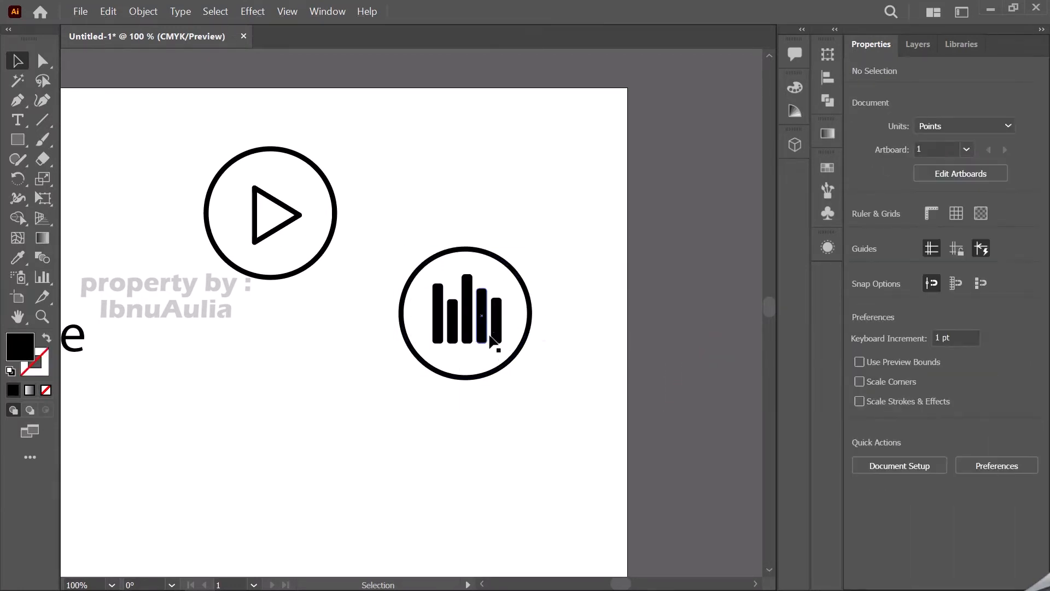
# Step: Group the five vertical bars inside the volume circle
pyautogui.click(495, 328)
pyautogui.keyDown('shift'); pyautogui.click(481, 333); pyautogui.keyUp('shift')
pyautogui.keyDown('shift'); pyautogui.click(466, 334); pyautogui.keyUp('shift')
pyautogui.keyDown('shift'); pyautogui.click(453, 336); pyautogui.keyUp('shift')
pyautogui.keyDown('shift'); pyautogui.click(437, 334); pyautogui.keyUp('shift')
pyautogui.rightClick(435, 335)
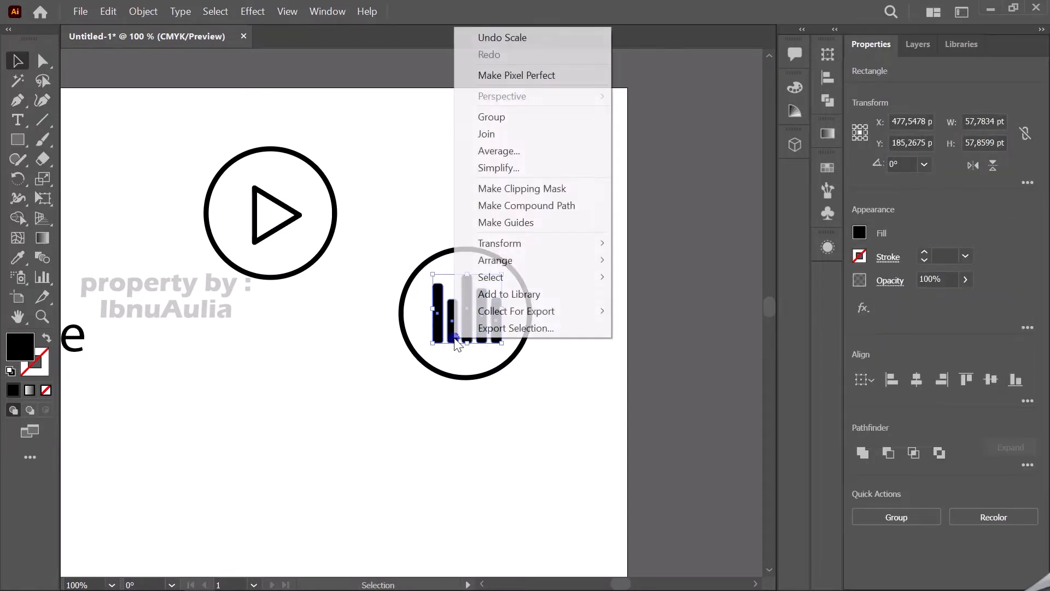
pyautogui.click(511, 117)
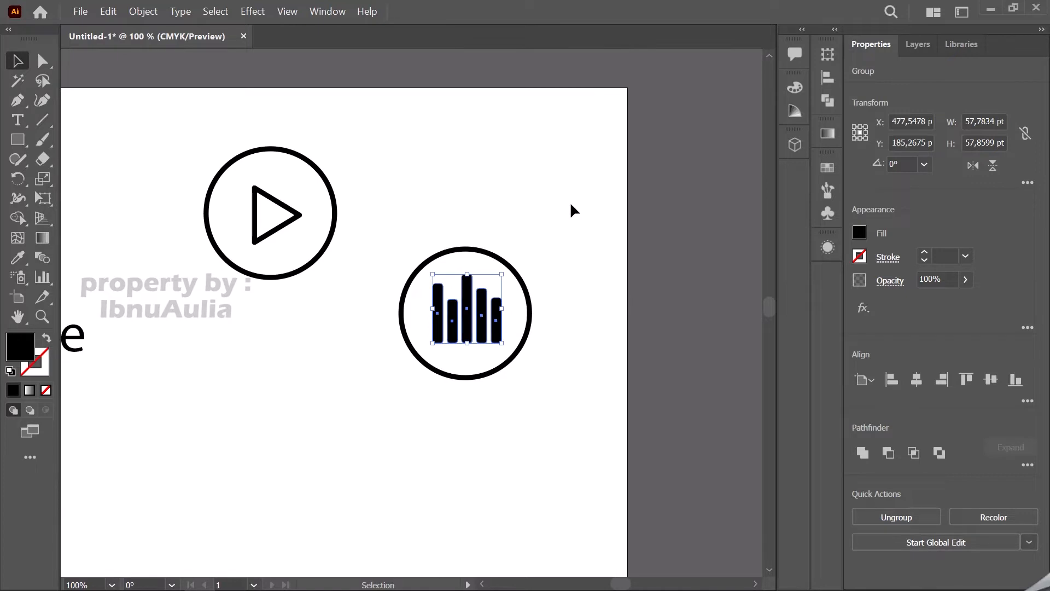
# Step: Center the bar group and its surrounding circle on each other vertically and horizontally, aligning to the selection
pyautogui.keyDown('shift'); pyautogui.click(528, 299); pyautogui.keyUp('shift')
pyautogui.click(826, 81)
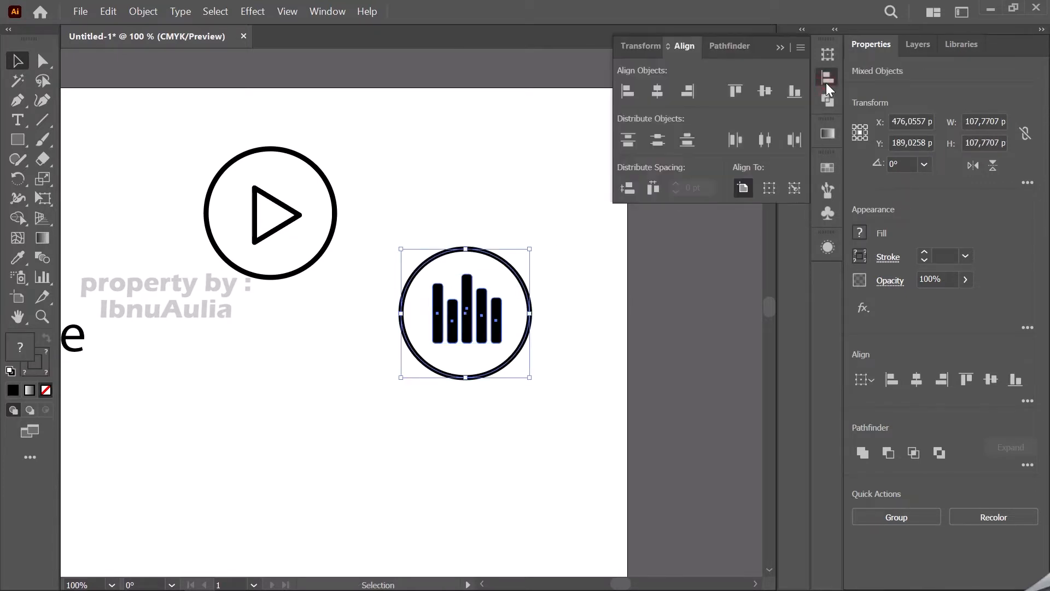
pyautogui.click(762, 95)
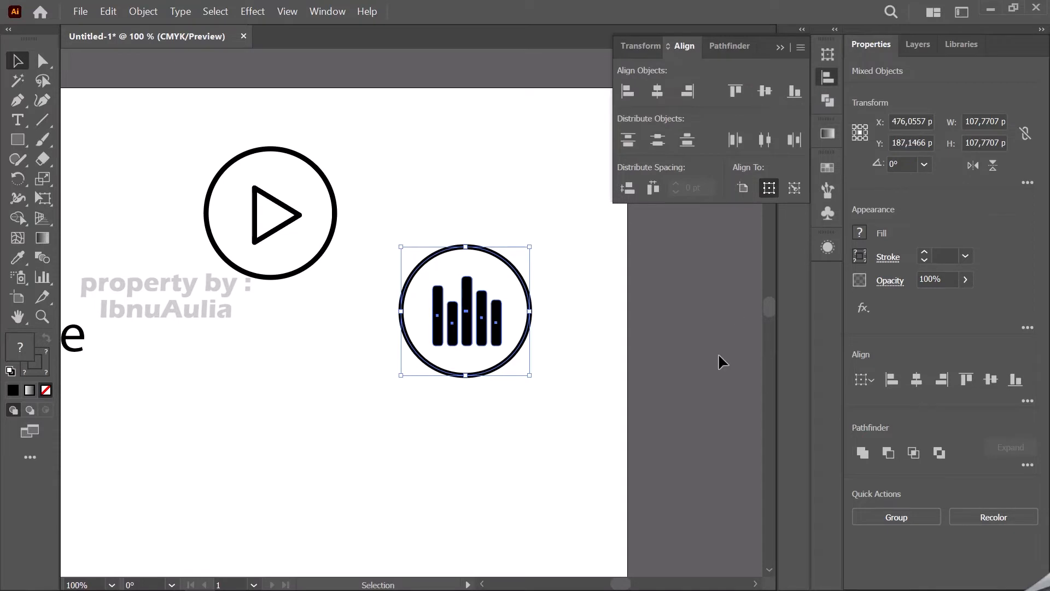
pyautogui.click(657, 92)
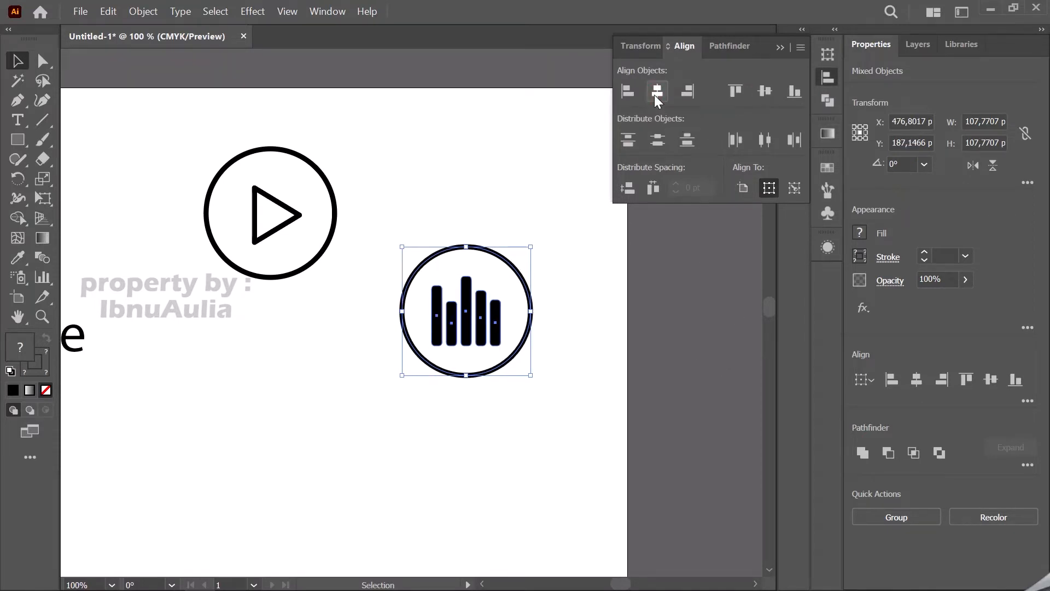
pyautogui.click(712, 333)
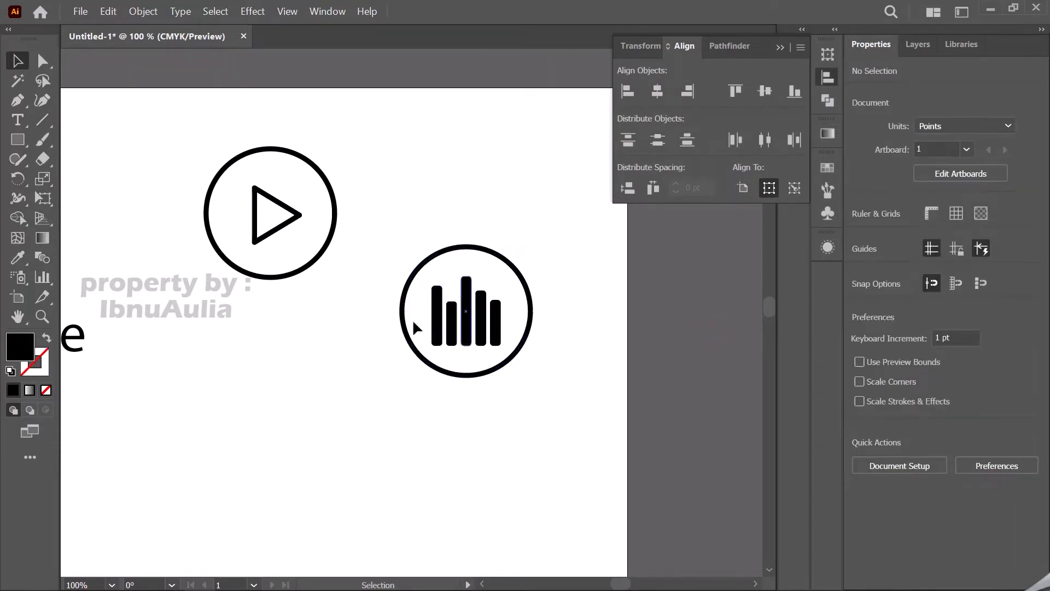
# Step: Duplicate the play icon's outer circle and place the empty copy beside the "mute" label
pyautogui.scroll(-2, 516, 340)
pyautogui.scroll(-1, 439, 366)
pyautogui.scroll(1, 342, 397)
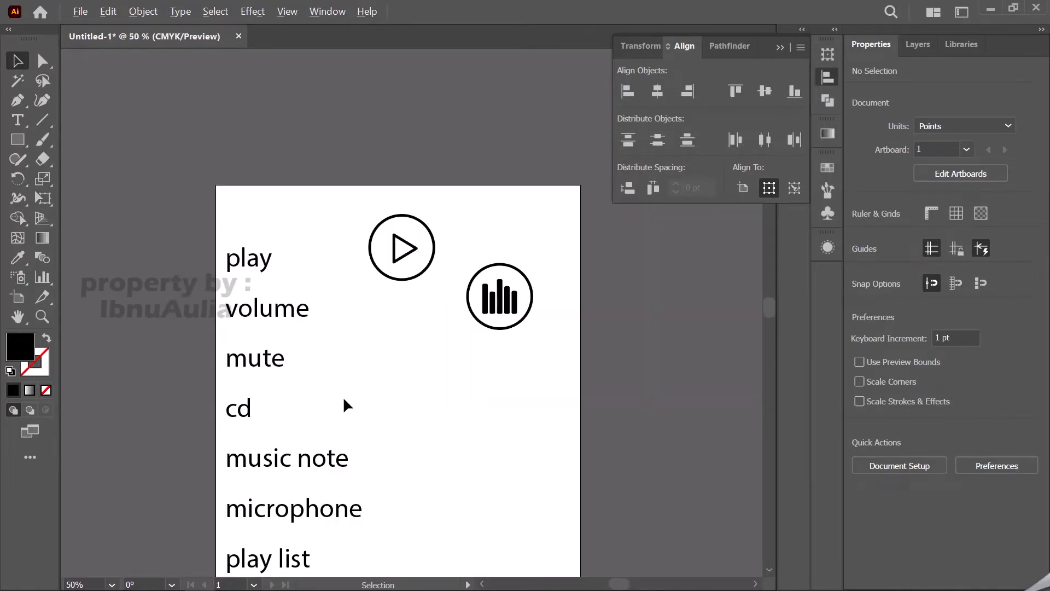
pyautogui.click(402, 279)
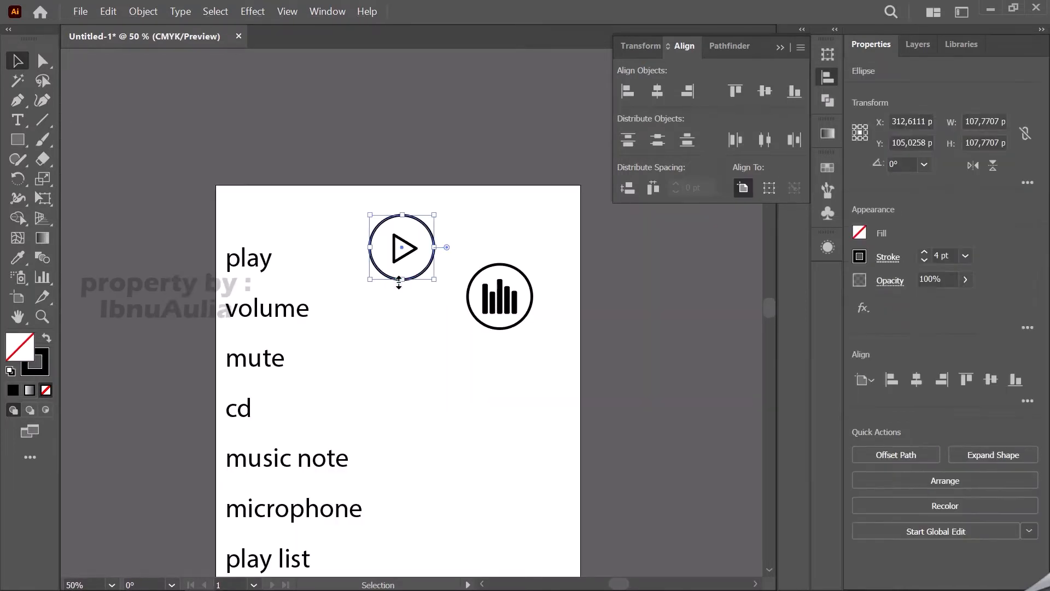
pyautogui.moveTo(417, 275); pyautogui.dragTo(413, 400)
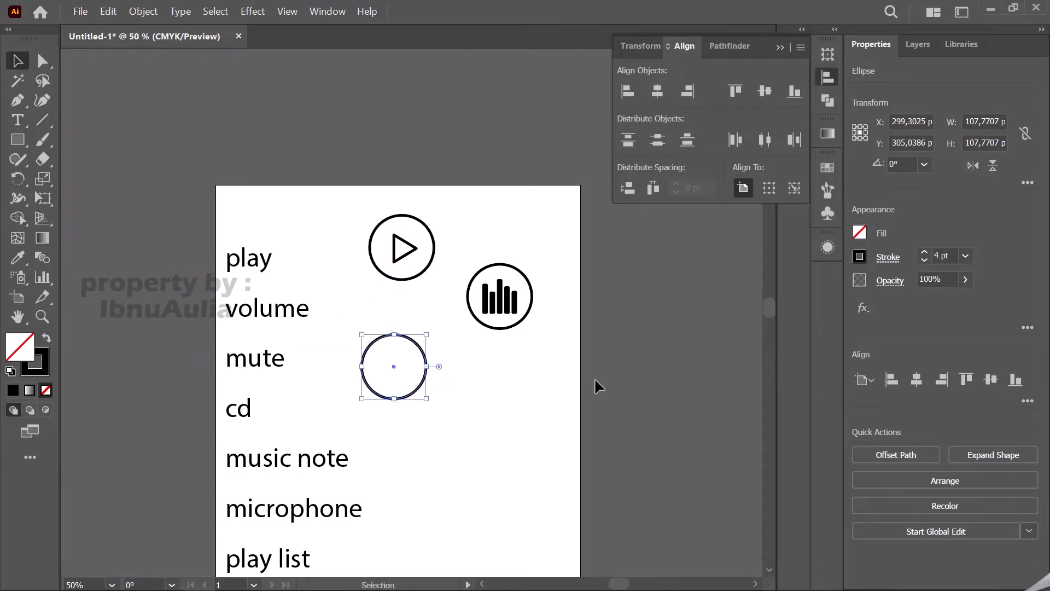
pyautogui.click(611, 380)
pyautogui.click(500, 326)
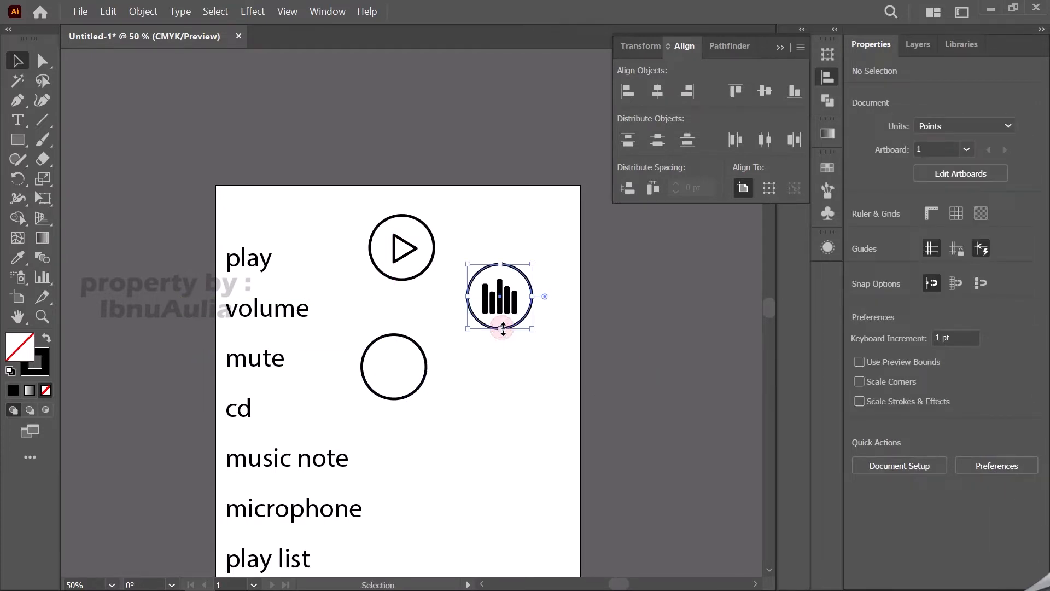
pyautogui.click(424, 437)
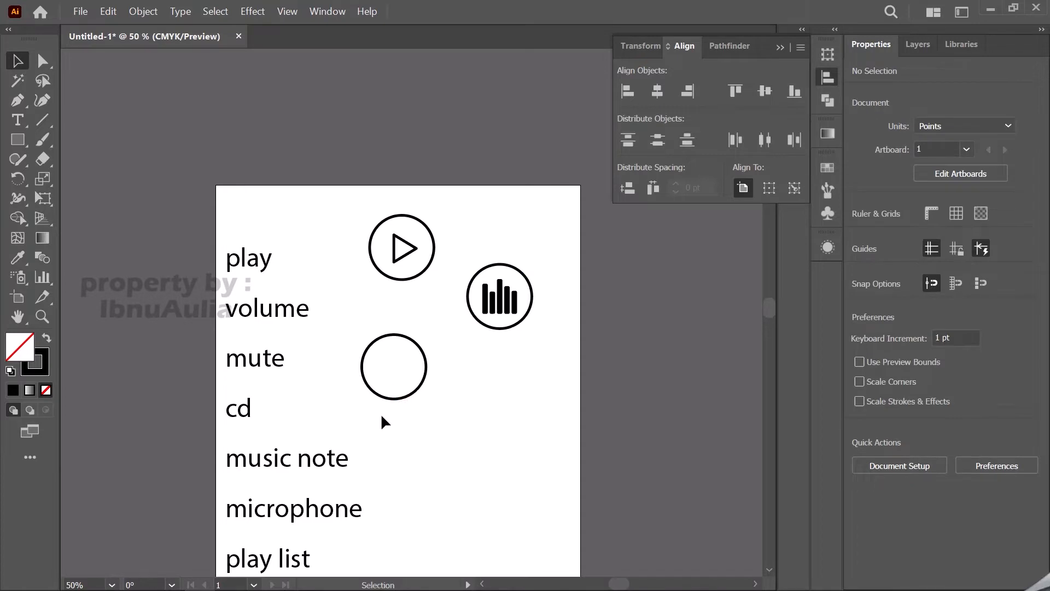
# Step: Draw an unfilled rectangle about 22.9 × 26 pt with a 4 pt stroke just left of the empty circle's center
pyautogui.scroll(3, 383, 405)
pyautogui.click(18, 140)
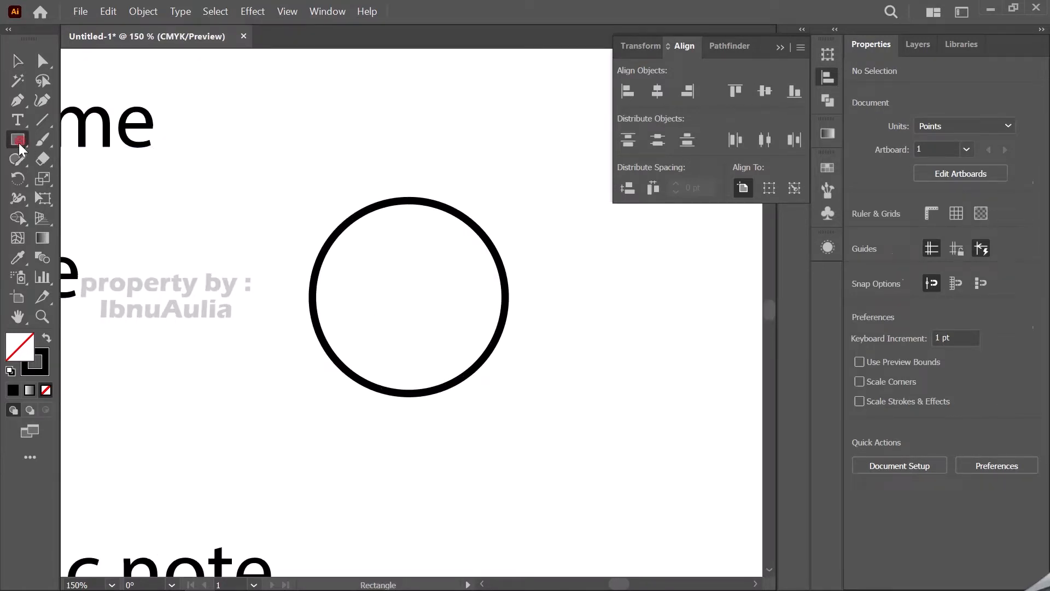
pyautogui.moveTo(353, 264); pyautogui.dragTo(399, 315)
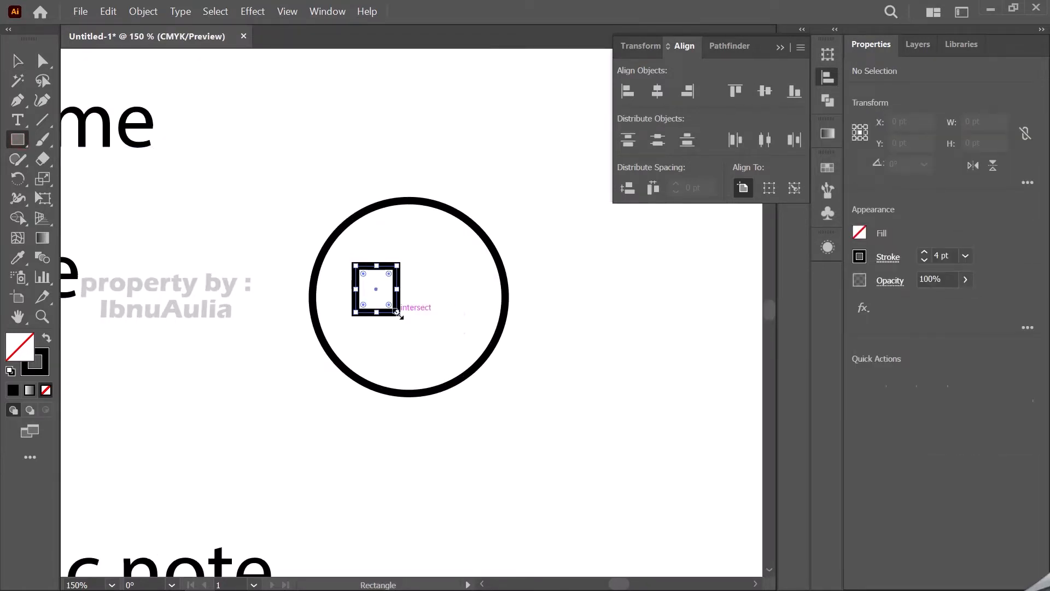
pyautogui.click(15, 66)
pyautogui.click(43, 61)
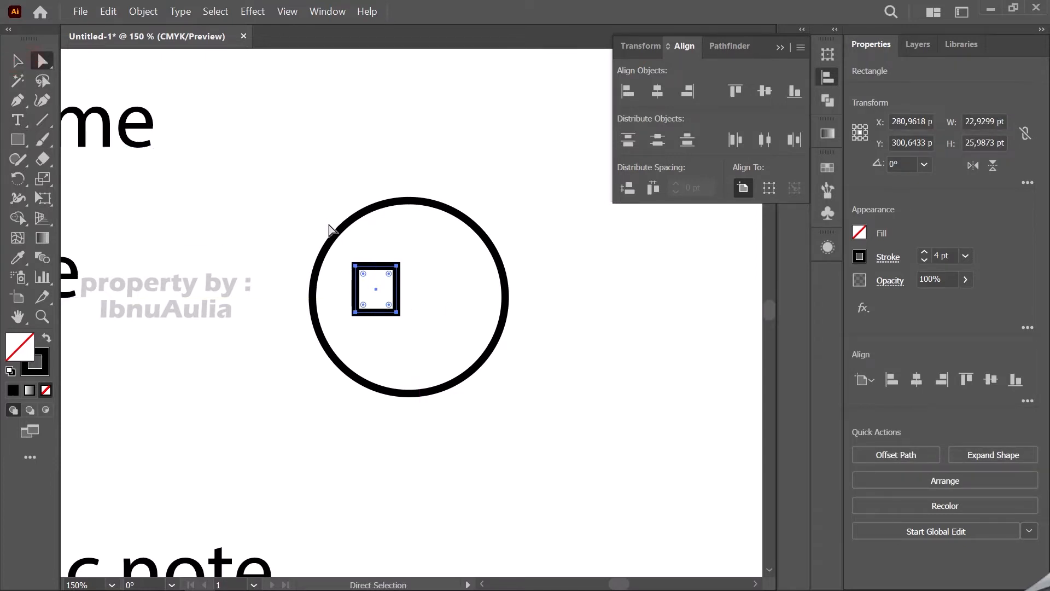
pyautogui.moveTo(375, 268); pyautogui.dragTo(385, 277)
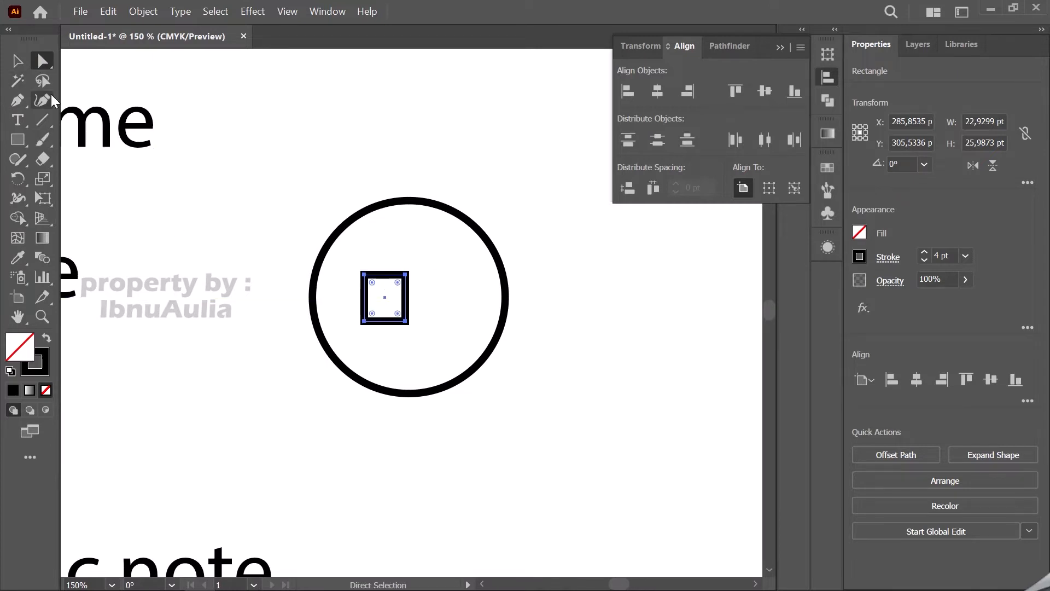
# Step: Round all four corners of the small rectangle inside the circle
pyautogui.moveTo(371, 287); pyautogui.dragTo(377, 293)
pyautogui.click(18, 61)
pyautogui.click(400, 115)
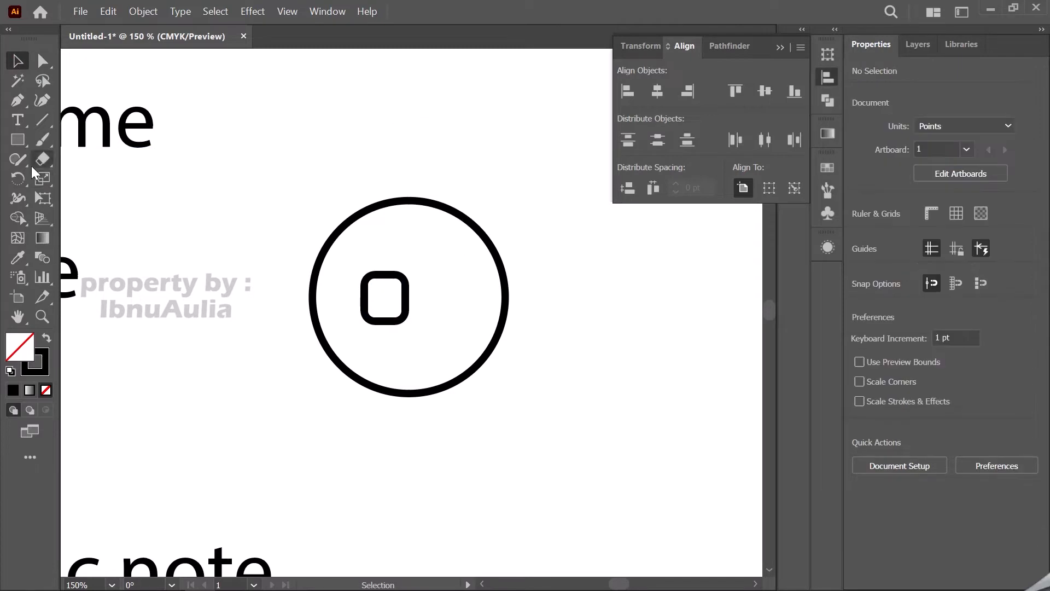
# Step: Draw a closed trapezoid about 21.9 × 51.5 pt with the Pen tool, widening rightward from the rounded rectangle as a speaker cone
pyautogui.click(17, 100)
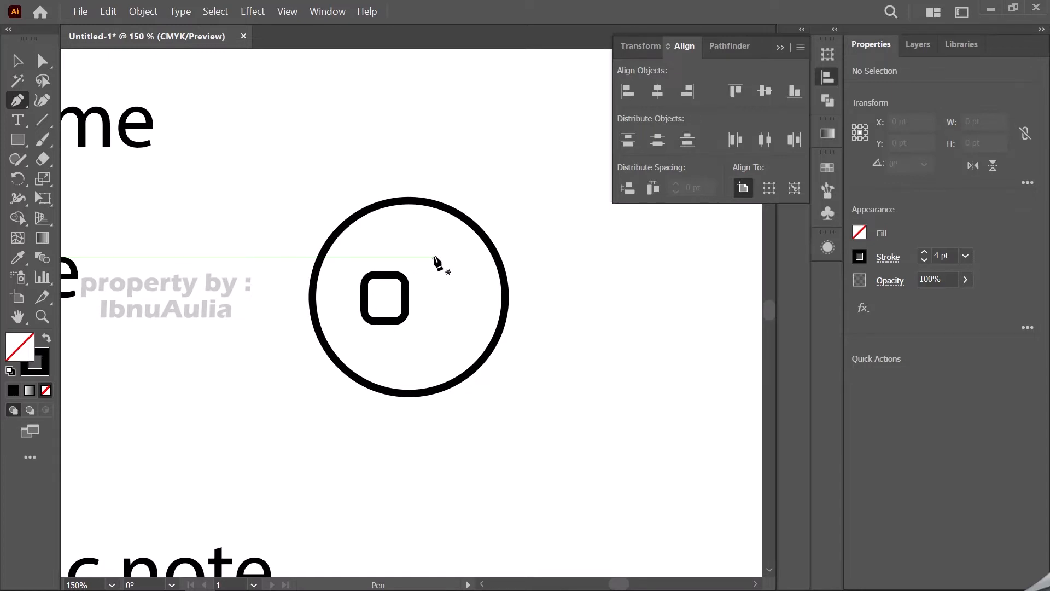
pyautogui.click(433, 257)
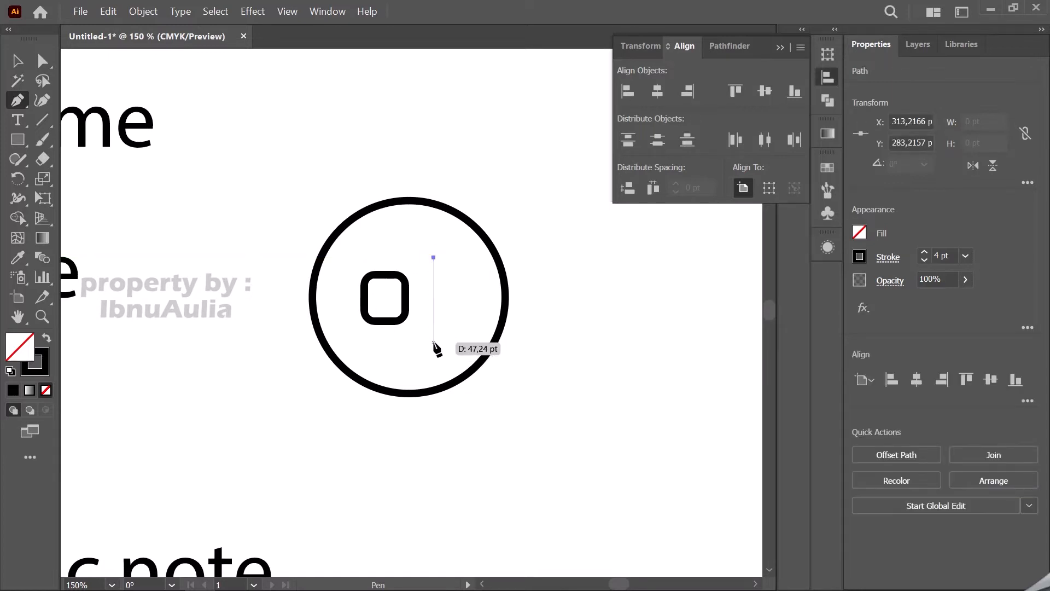
pyautogui.click(434, 349)
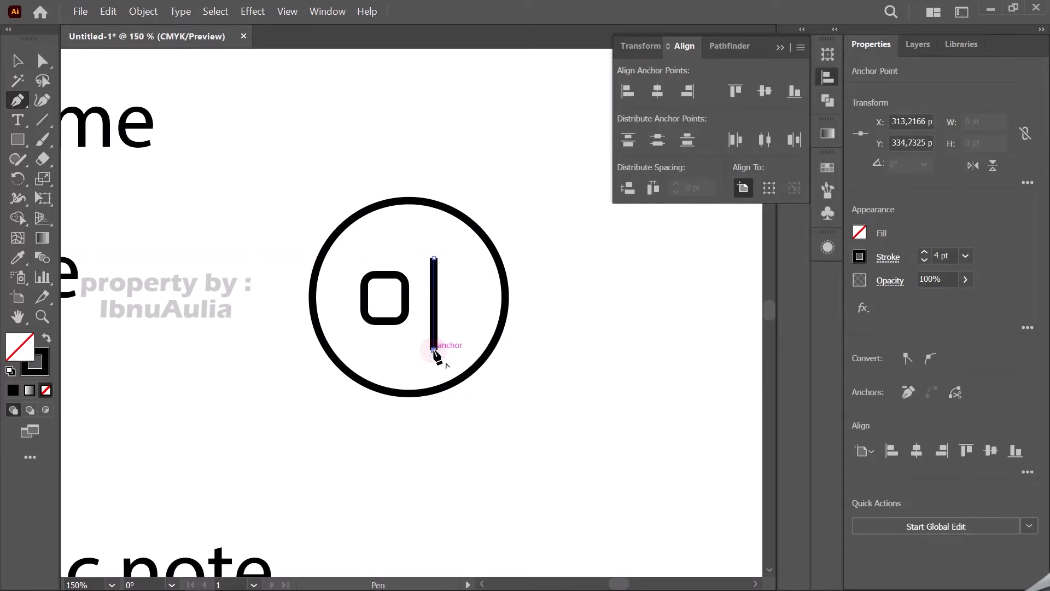
pyautogui.click(395, 320)
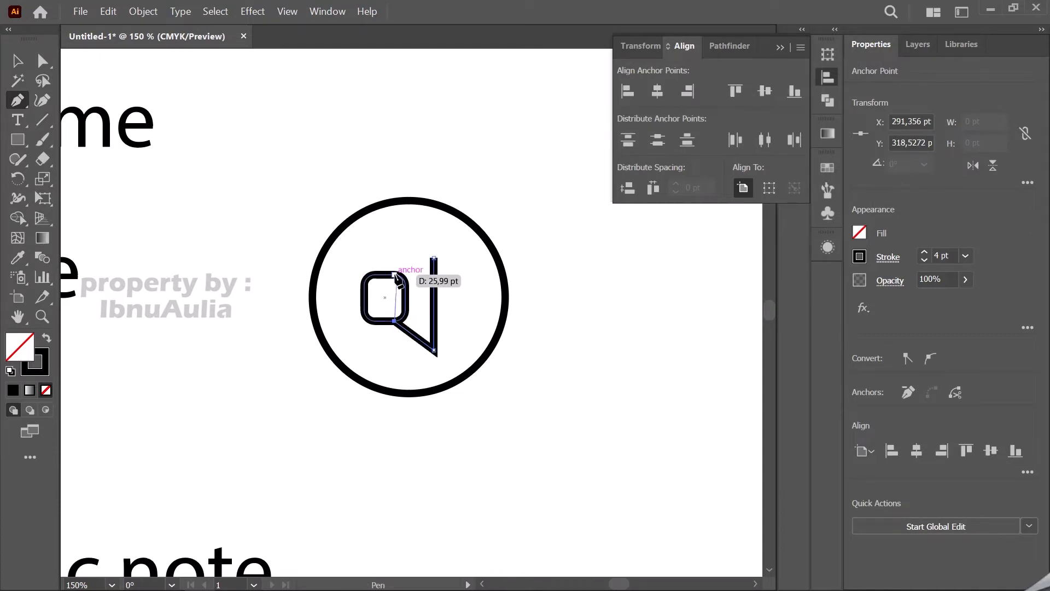
pyautogui.click(395, 273)
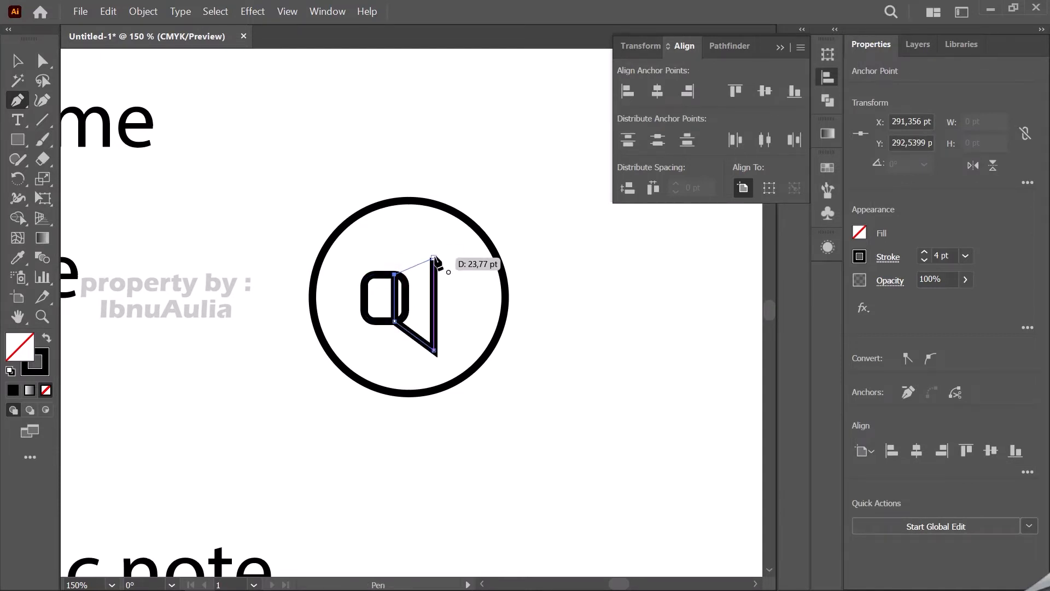
pyautogui.click(434, 258)
pyautogui.click(17, 61)
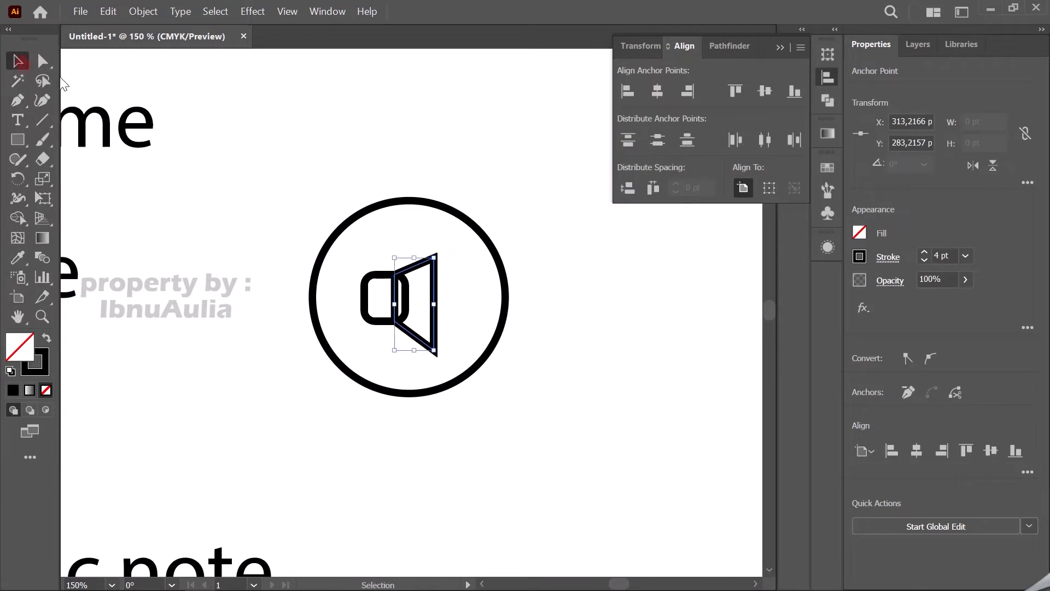
# Step: Round the trapezoid's stroke corners and stretch its wide right edge to about 59.9 pt tall by moving the corner points
pyautogui.click(407, 292)
pyautogui.click(436, 356)
pyautogui.scroll(3, 436, 355)
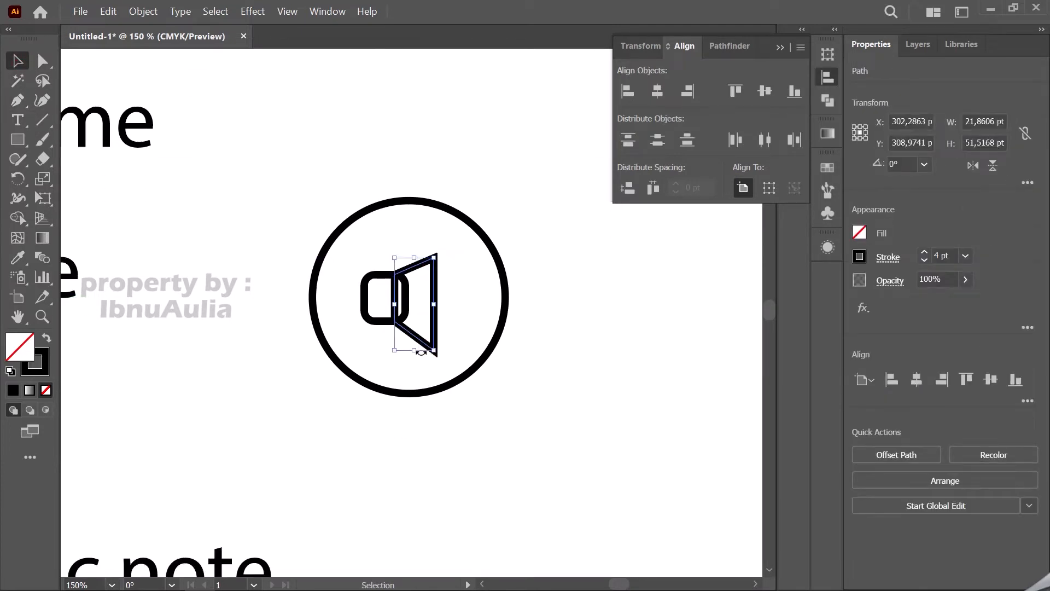
pyautogui.scroll(-1, 419, 349)
pyautogui.click(43, 60)
pyautogui.click(449, 347)
pyautogui.moveTo(448, 348); pyautogui.dragTo(448, 331)
pyautogui.click(18, 60)
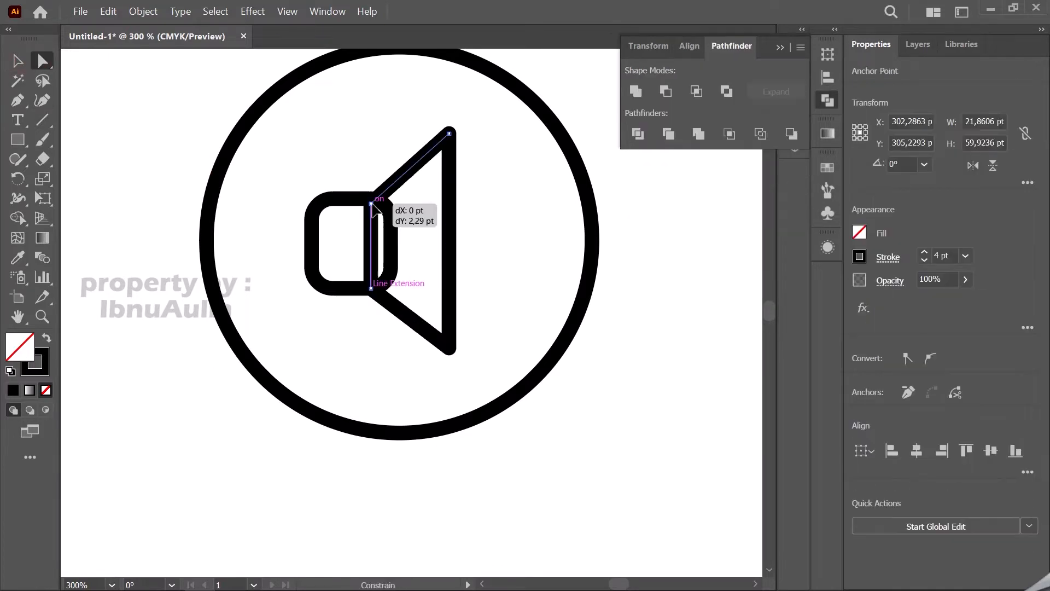
# Step: Move the trapezoid's upper-left anchor onto the rounded rectangle's top edge, directly above its lower-left anchor
pyautogui.moveTo(372, 207); pyautogui.dragTo(369, 199)
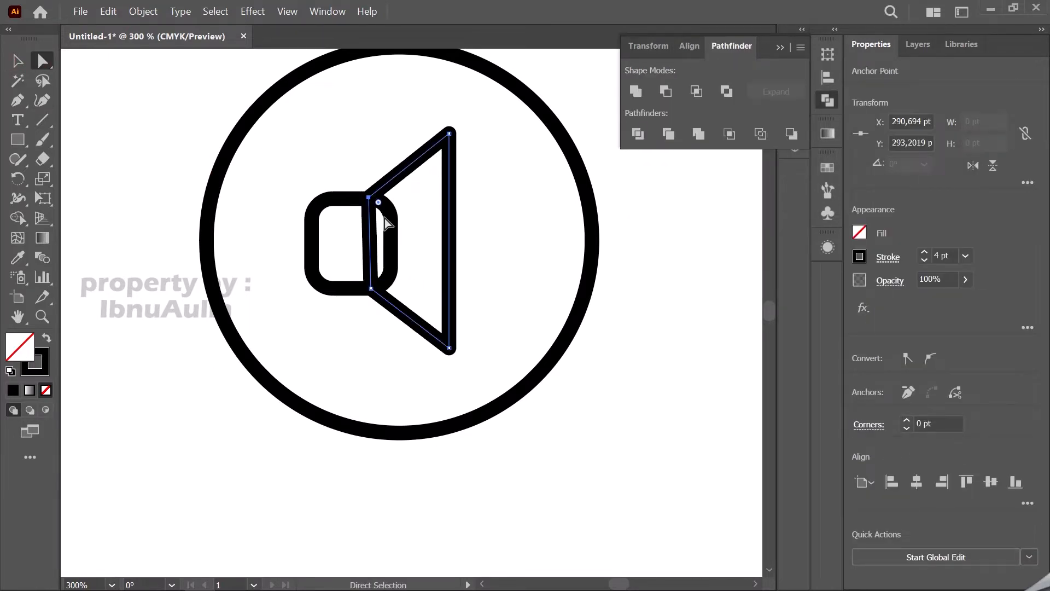
pyautogui.scroll(4, 356, 195)
pyautogui.moveTo(425, 212)
pyautogui.mouseDown()
pyautogui.moveTo(434, 226)
pyautogui.moveTo(433, 214)
pyautogui.mouseUp()
pyautogui.scroll(-6, 410, 224)
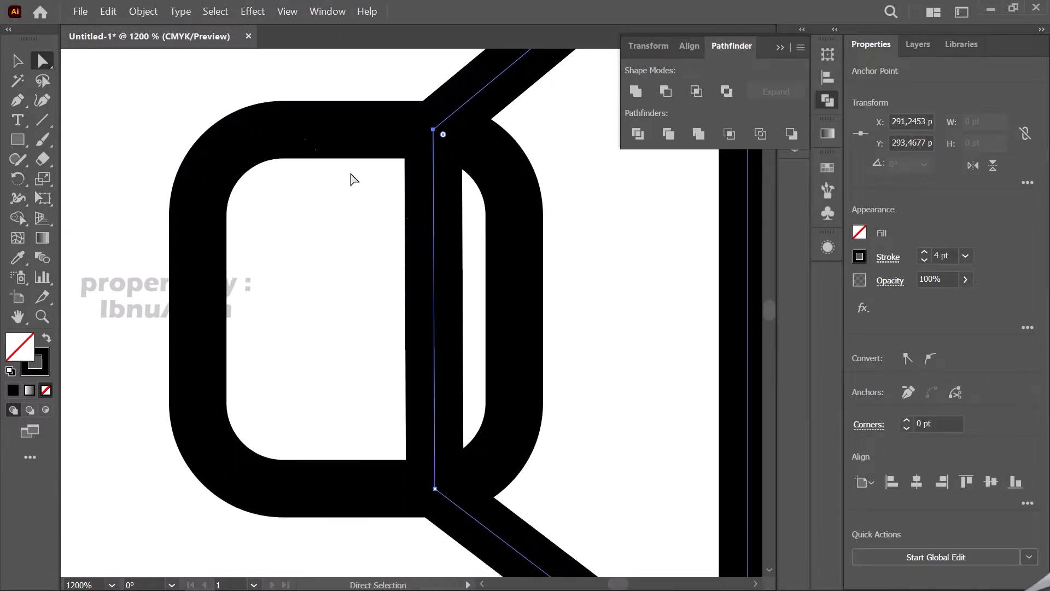
# Step: Unite the rounded rectangle and the trapezoid into a single speaker outline
pyautogui.click(360, 217)
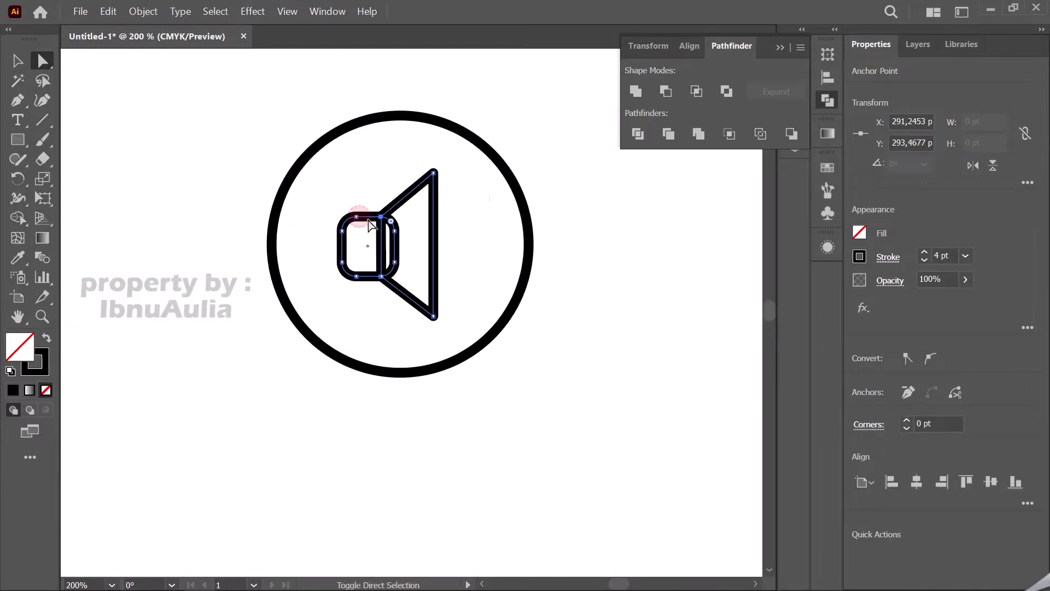
pyautogui.click(635, 90)
pyautogui.press('v')
pyautogui.click(166, 106)
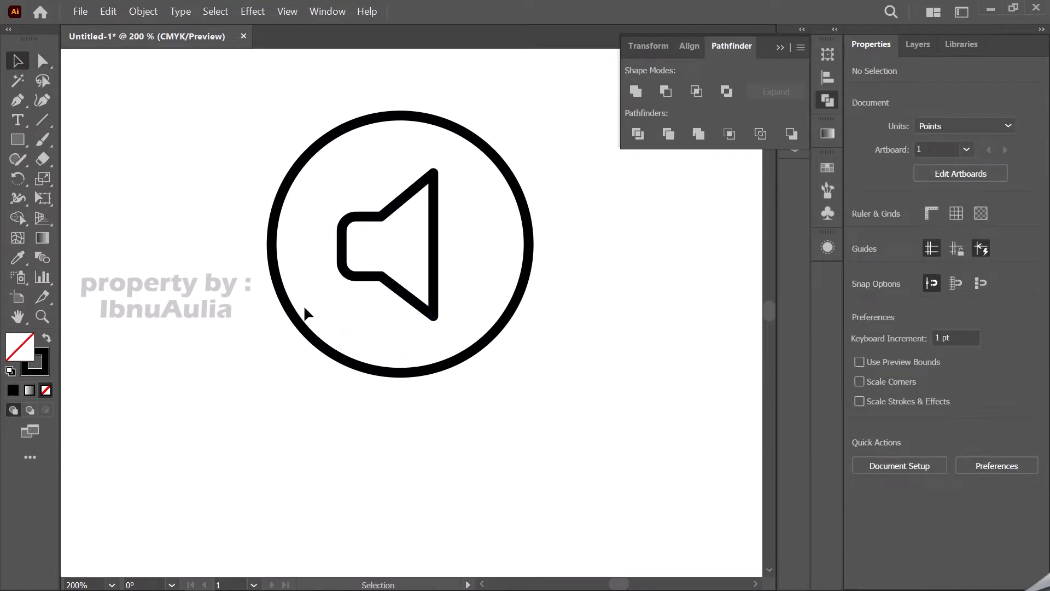
# Step: Draw a diagonal line about 51.1 pt wide and 49.8 pt high across the speaker, descending from upper left to lower right
pyautogui.click(42, 121)
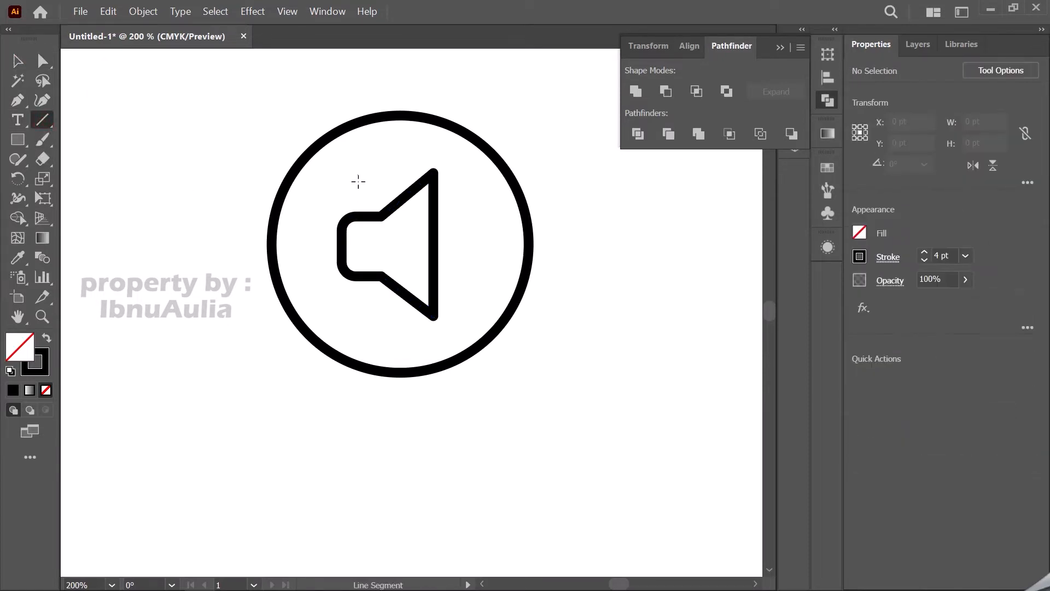
pyautogui.click(365, 179)
pyautogui.click(558, 352)
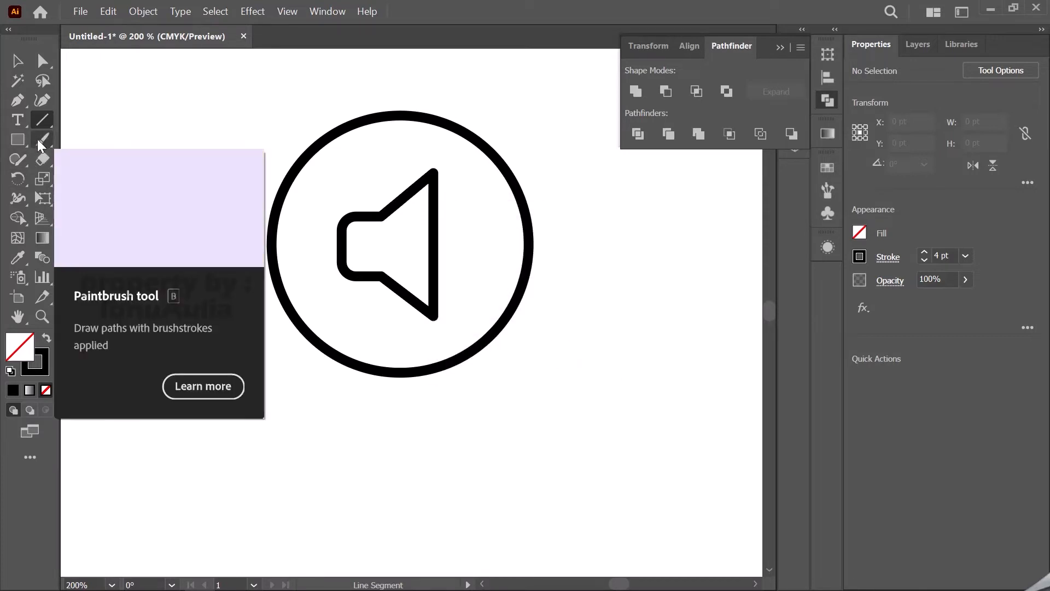
pyautogui.moveTo(351, 184); pyautogui.dragTo(474, 303)
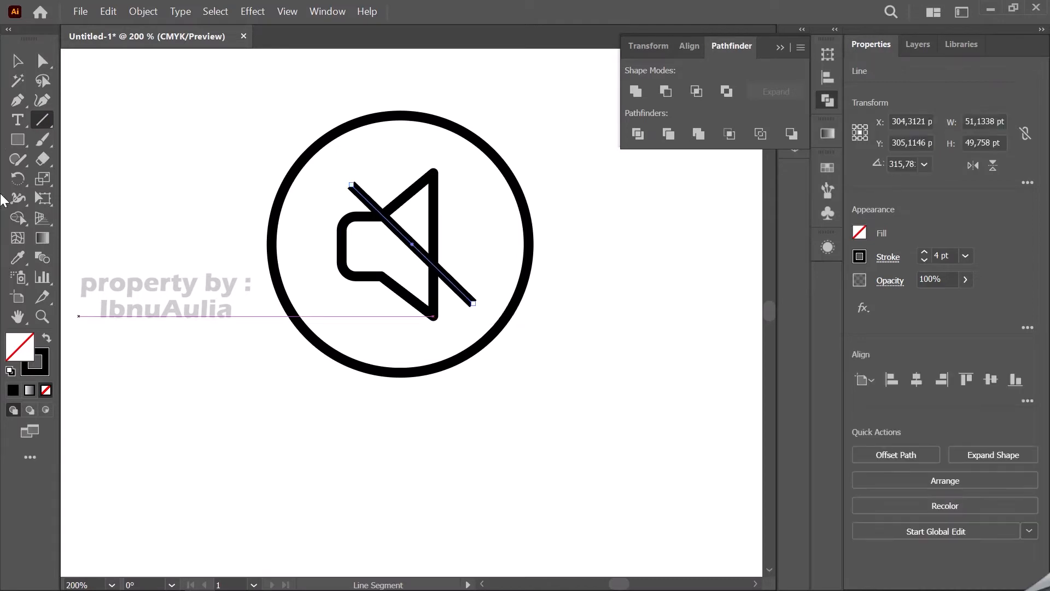
pyautogui.click(17, 62)
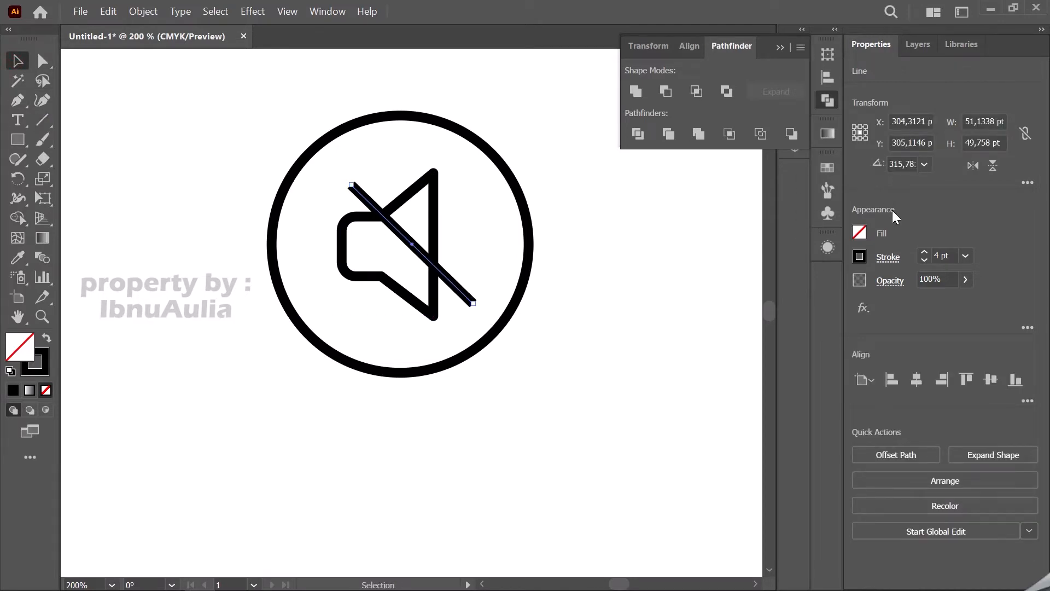
# Step: Give the diagonal line round stroke caps and shift it slightly down and to the left
pyautogui.click(882, 257)
pyautogui.click(801, 301)
pyautogui.click(646, 262)
pyautogui.moveTo(461, 290); pyautogui.dragTo(459, 295)
pyautogui.click(502, 269)
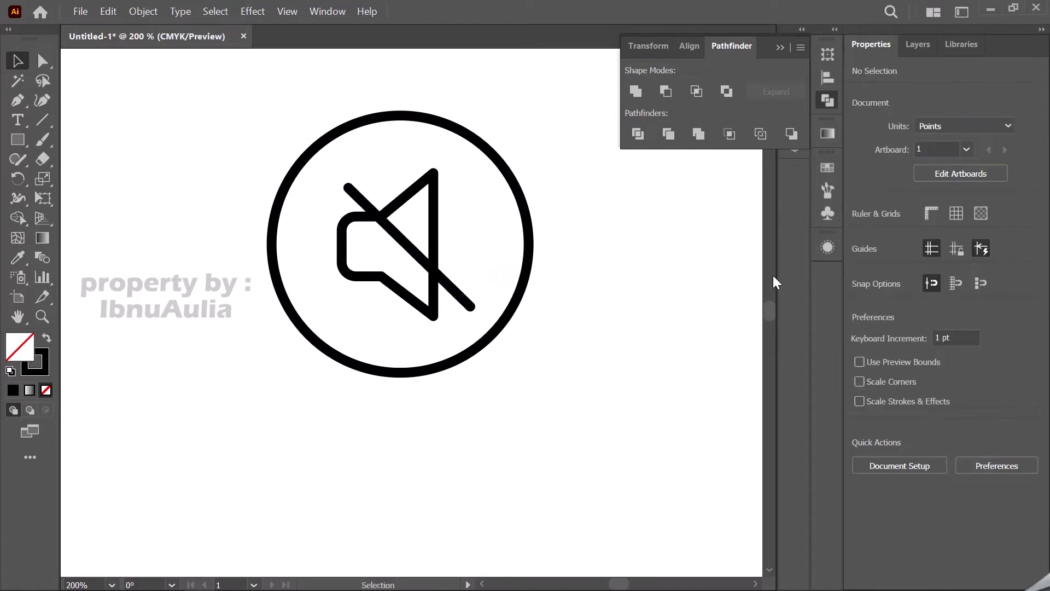
# Step: Copy the circle around the volume bars to the empty area directly below that icon
pyautogui.scroll(-3, 432, 304)
pyautogui.scroll(2, 415, 306)
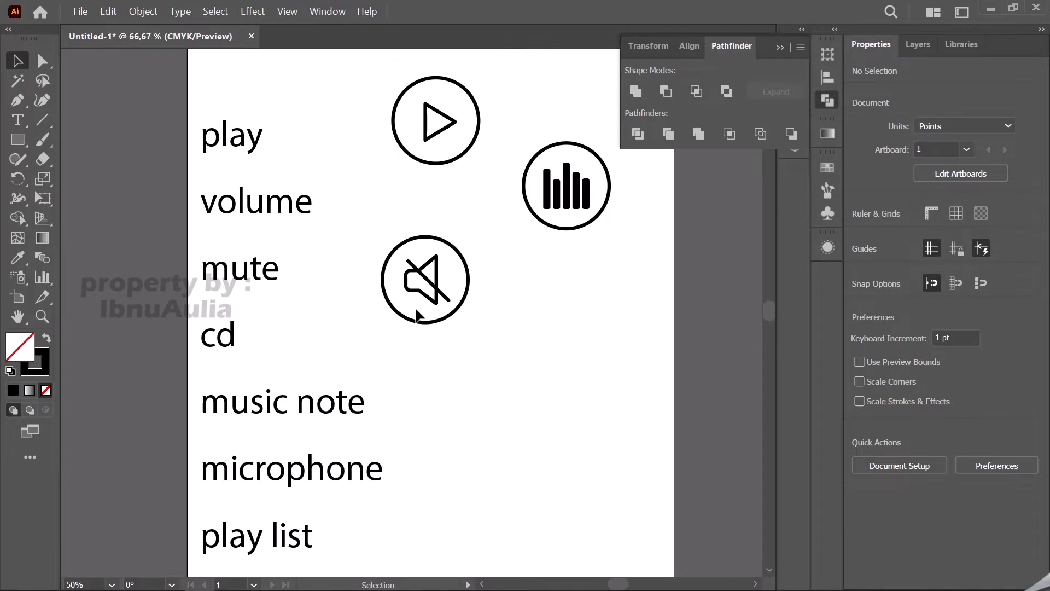
pyautogui.click(487, 286)
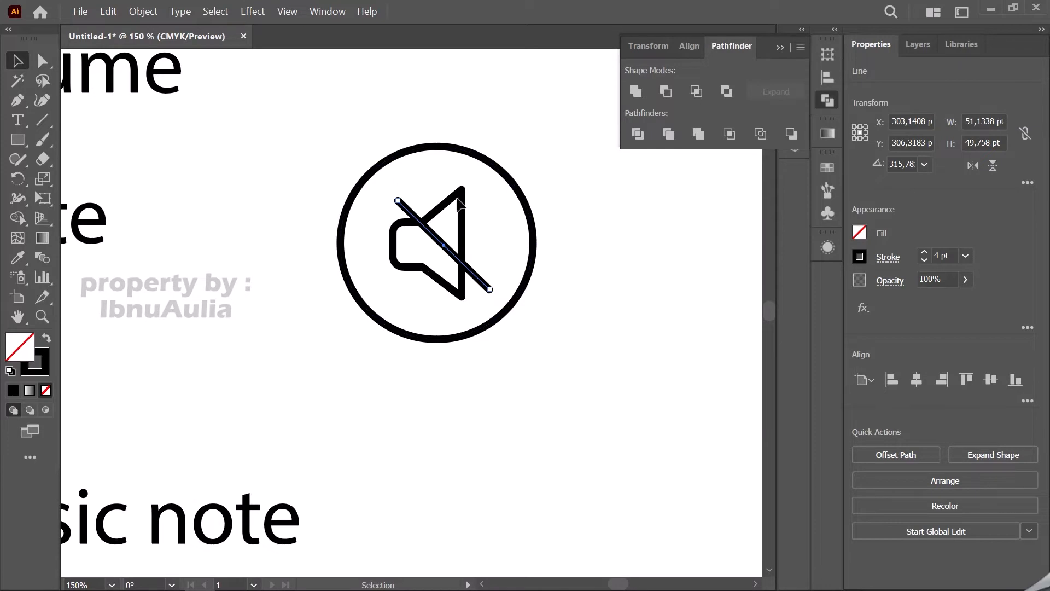
pyautogui.scroll(-4, 485, 284)
pyautogui.scroll(2, 484, 282)
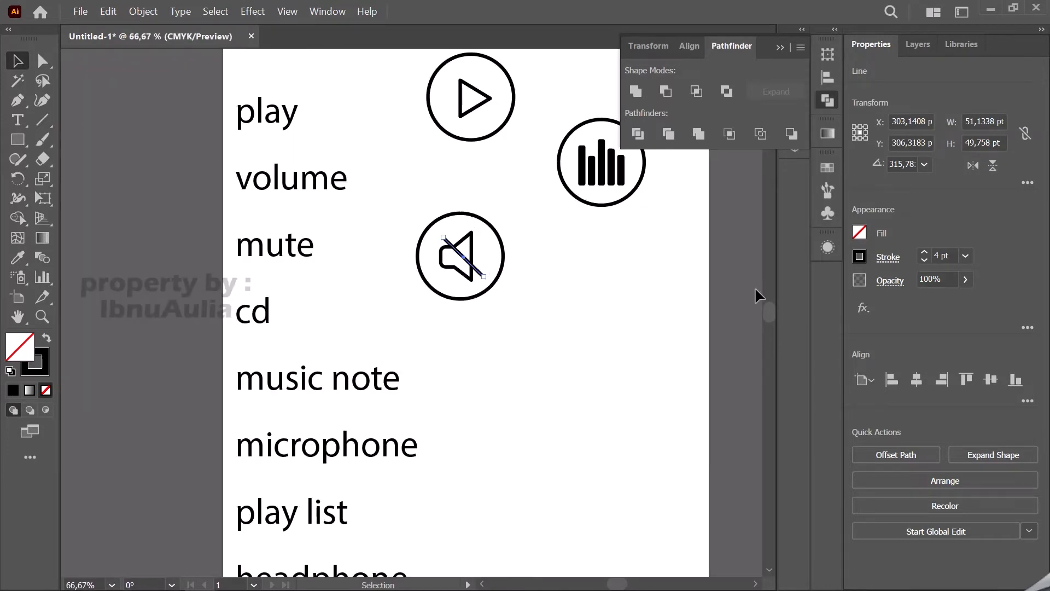
pyautogui.click(732, 291)
pyautogui.moveTo(626, 197); pyautogui.dragTo(634, 345)
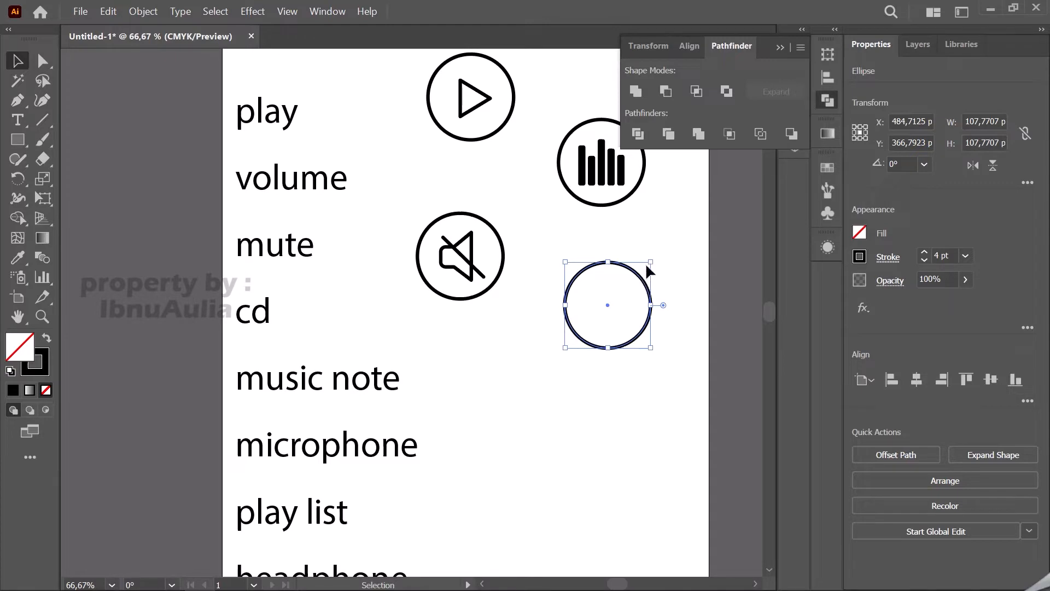
pyautogui.moveTo(651, 261); pyautogui.dragTo(648, 265)
pyautogui.hotkey('ctrl', 'z')
pyautogui.hotkey('ctrl', 'z')
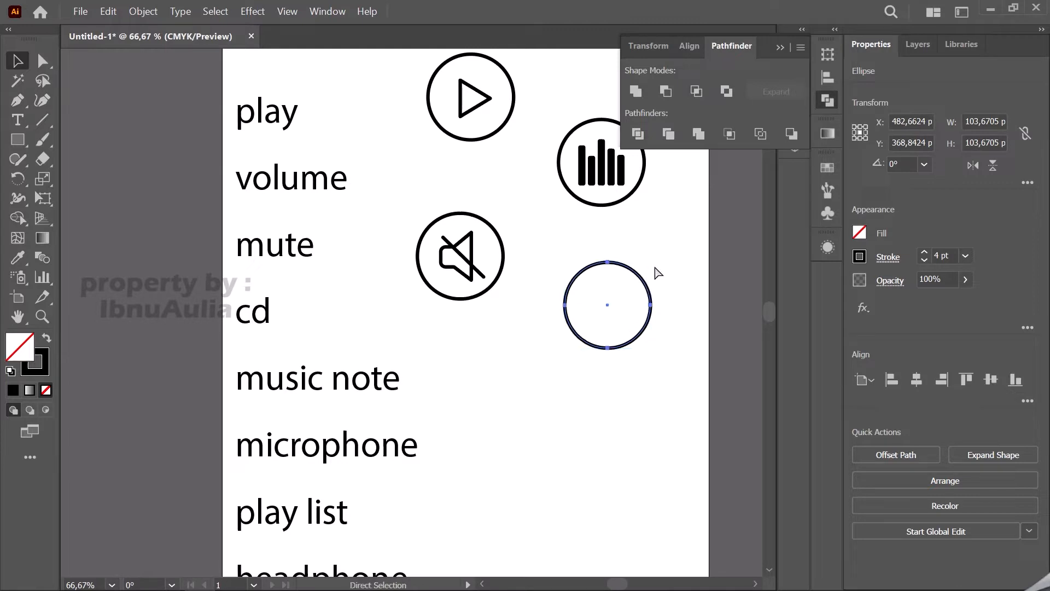
pyautogui.moveTo(652, 262); pyautogui.dragTo(640, 274)
pyautogui.hotkey('ctrl', 'z')
pyautogui.click(749, 267)
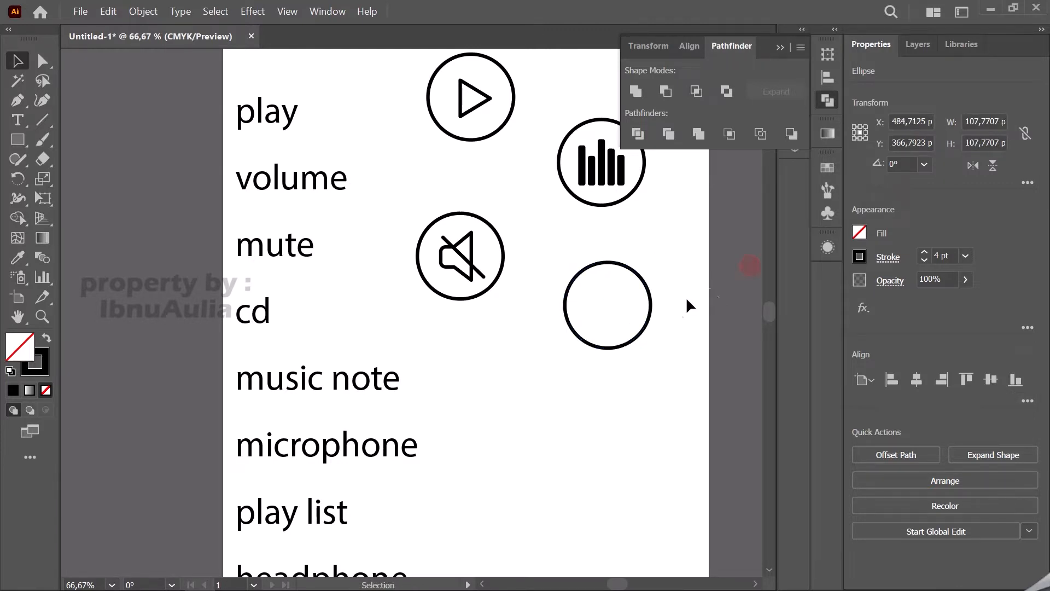
# Step: Add a copy of the new circle scaled down to about 87.1 pt, and center both circles on each other horizontally and vertically
pyautogui.click(633, 348)
pyautogui.moveTo(633, 271); pyautogui.dragTo(634, 302)
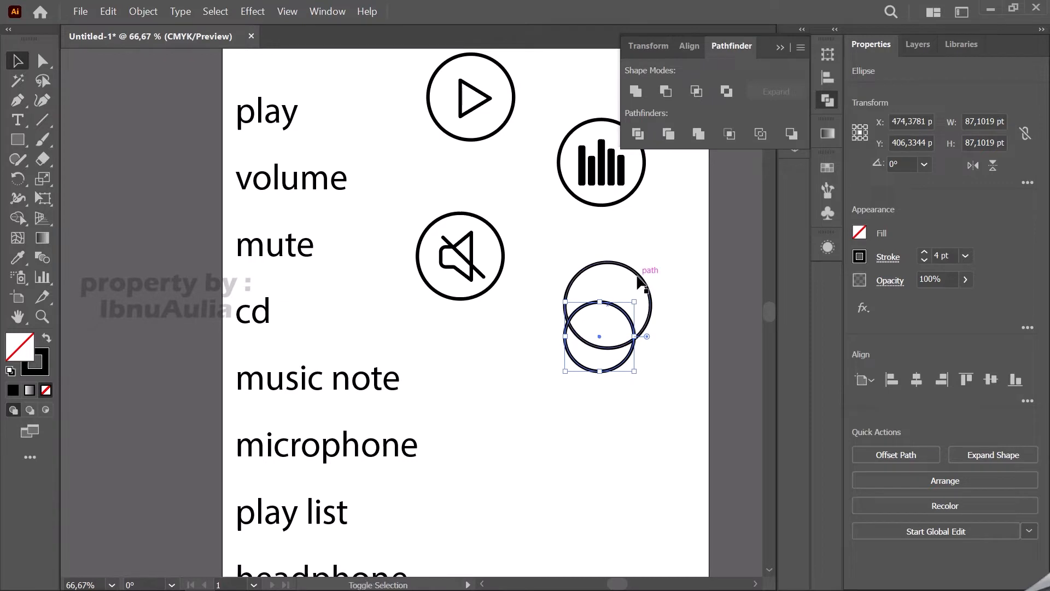
pyautogui.keyDown('shift'); pyautogui.click(637, 277); pyautogui.keyUp('shift')
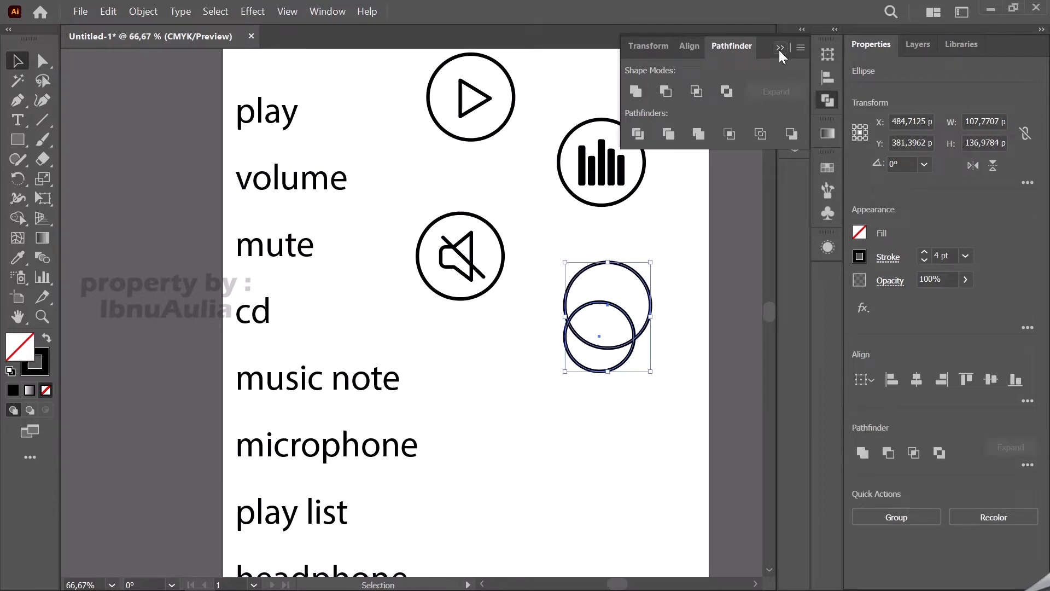
pyautogui.click(685, 47)
pyautogui.click(657, 91)
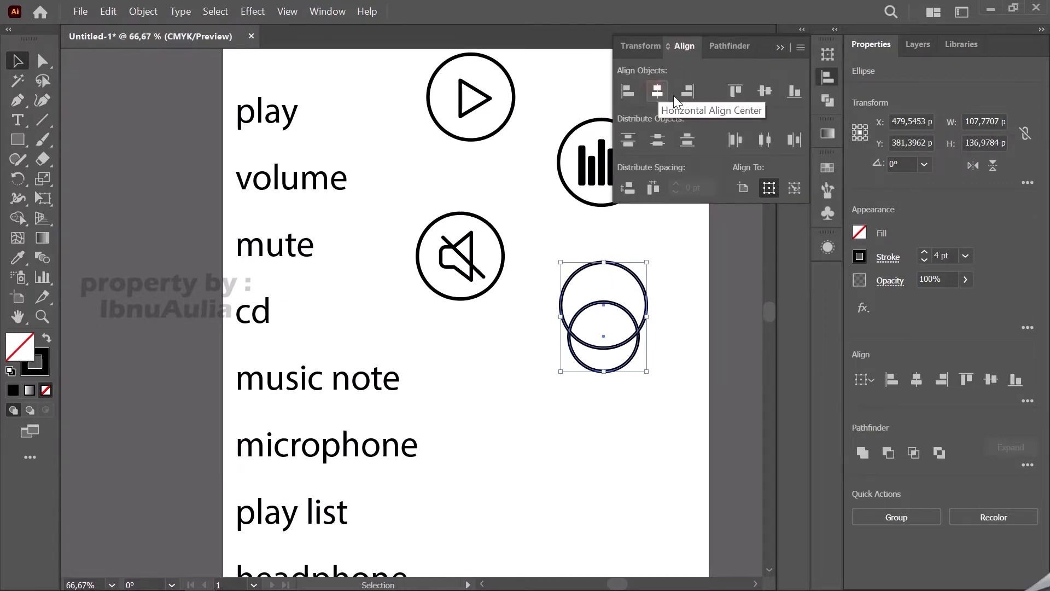
pyautogui.click(764, 91)
pyautogui.click(738, 271)
pyautogui.click(635, 299)
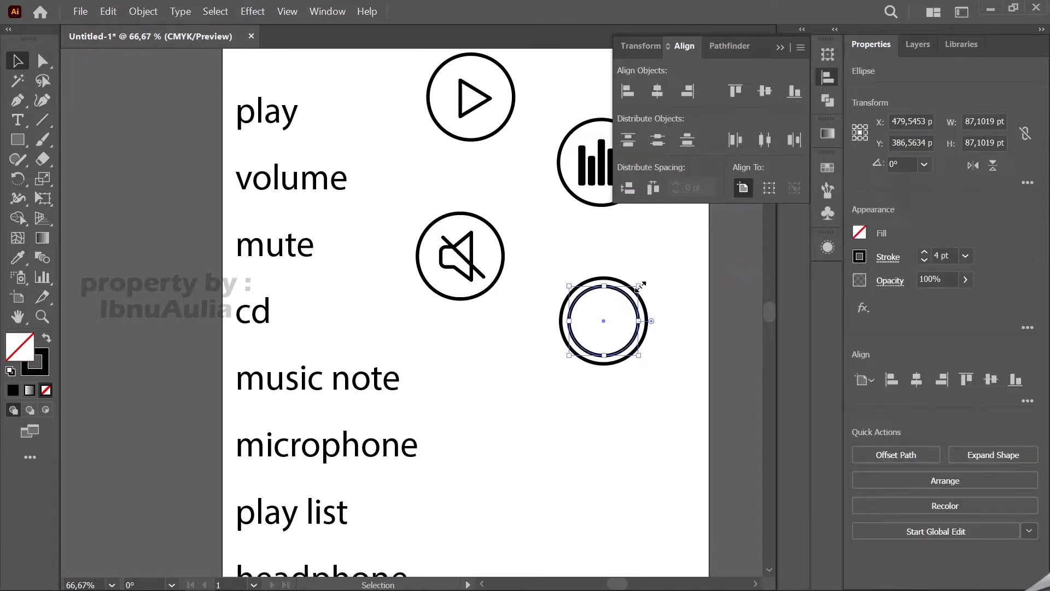
pyautogui.press('a')
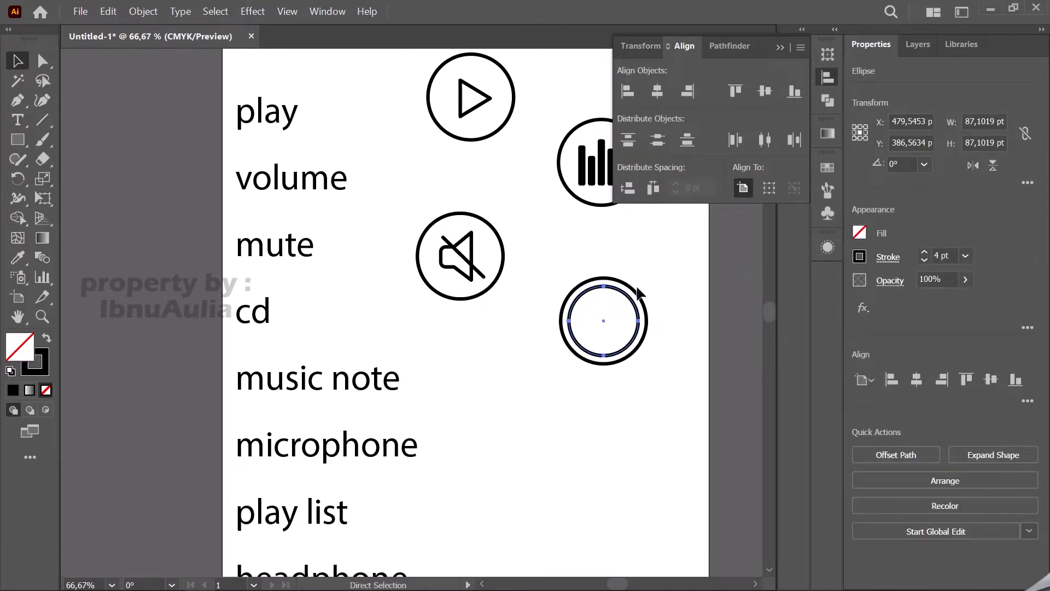
pyautogui.hotkey('ctrl', 'v')
pyautogui.hotkey('ctrl', 'z')
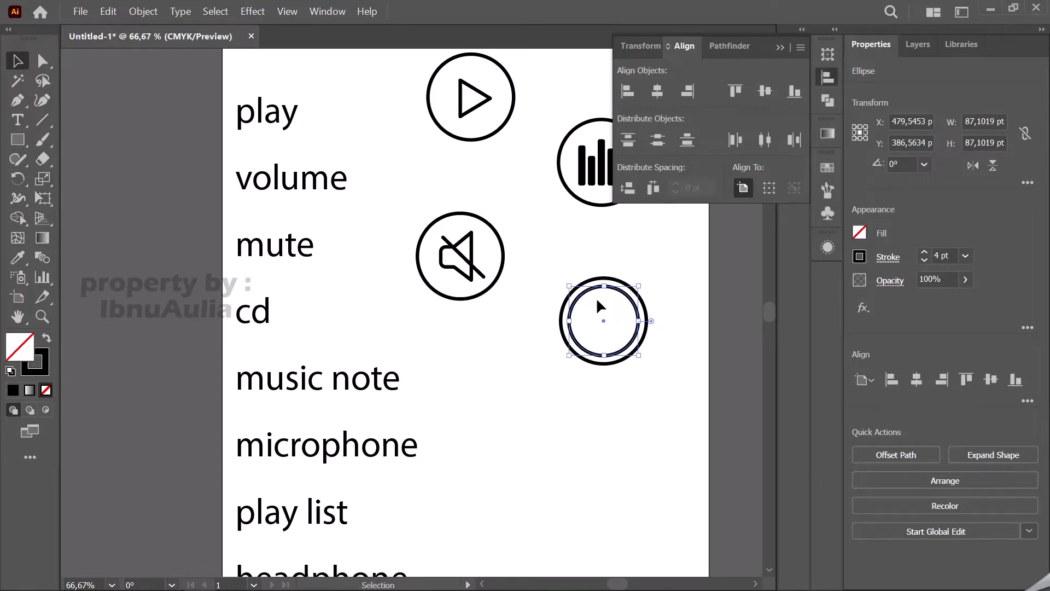
pyautogui.rightClick(624, 296)
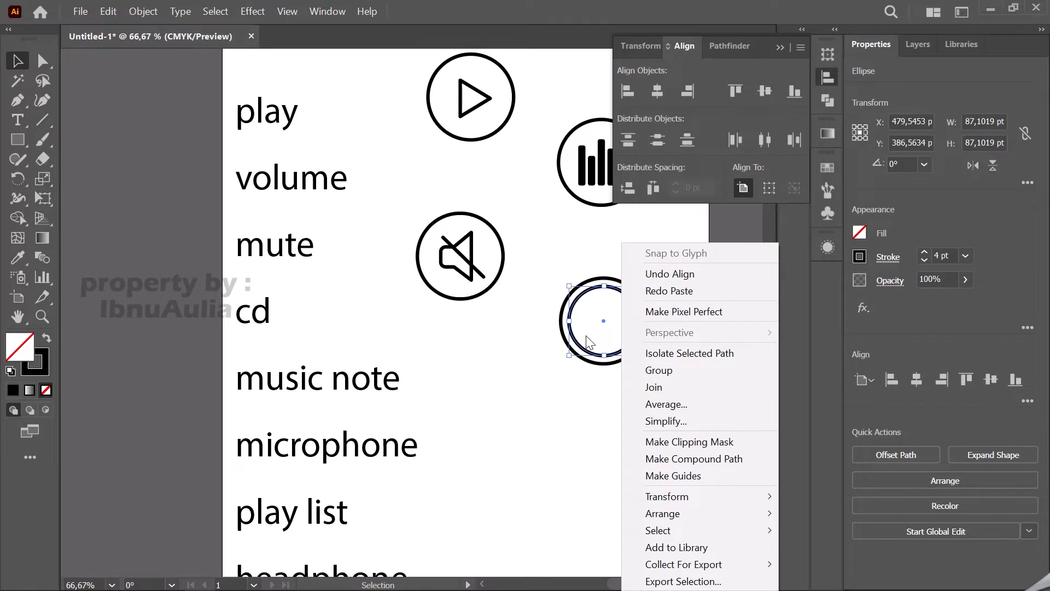
pyautogui.click(593, 335)
pyautogui.click(638, 300)
pyautogui.moveTo(641, 286)
pyautogui.mouseDown()
pyautogui.moveTo(621, 305)
pyautogui.moveTo(638, 300)
pyautogui.mouseUp()
pyautogui.hotkey('ctrl', 'z')
pyautogui.hotkey('ctrl', 'z')
pyautogui.hotkey('ctrl', 'z')
pyautogui.hotkey('ctrl', 'z')
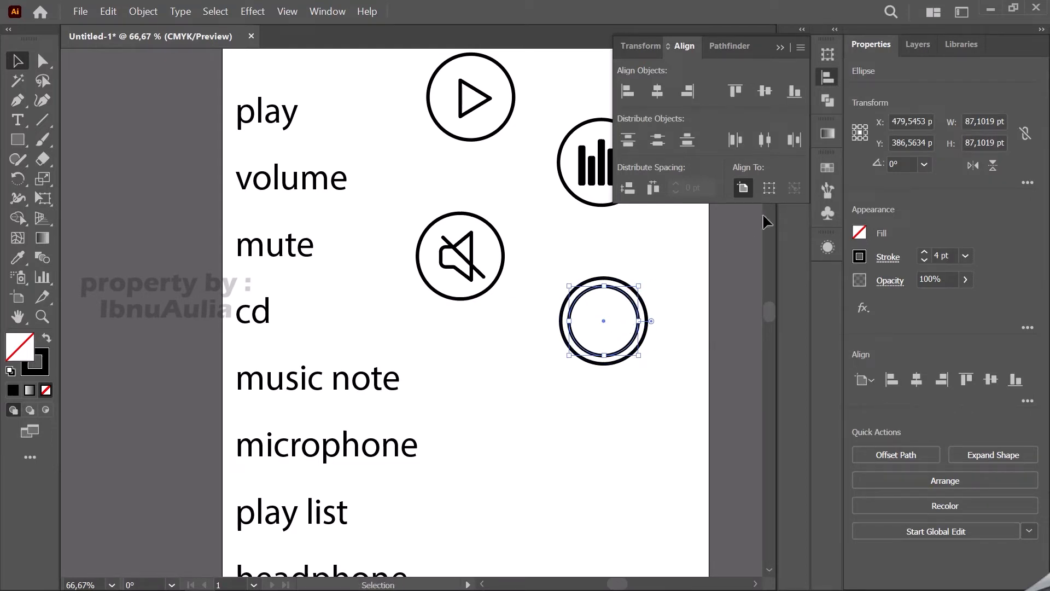
# Step: Add a concentric circle about 55.2 pt wide inside the 87.1 pt circle, and fill the 87.1 pt circle with black
pyautogui.moveTo(627, 305)
pyautogui.mouseDown()
pyautogui.moveTo(629, 328)
pyautogui.moveTo(628, 296)
pyautogui.moveTo(630, 311)
pyautogui.moveTo(604, 327)
pyautogui.moveTo(622, 313)
pyautogui.mouseUp()
pyautogui.click(673, 304)
pyautogui.click(632, 301)
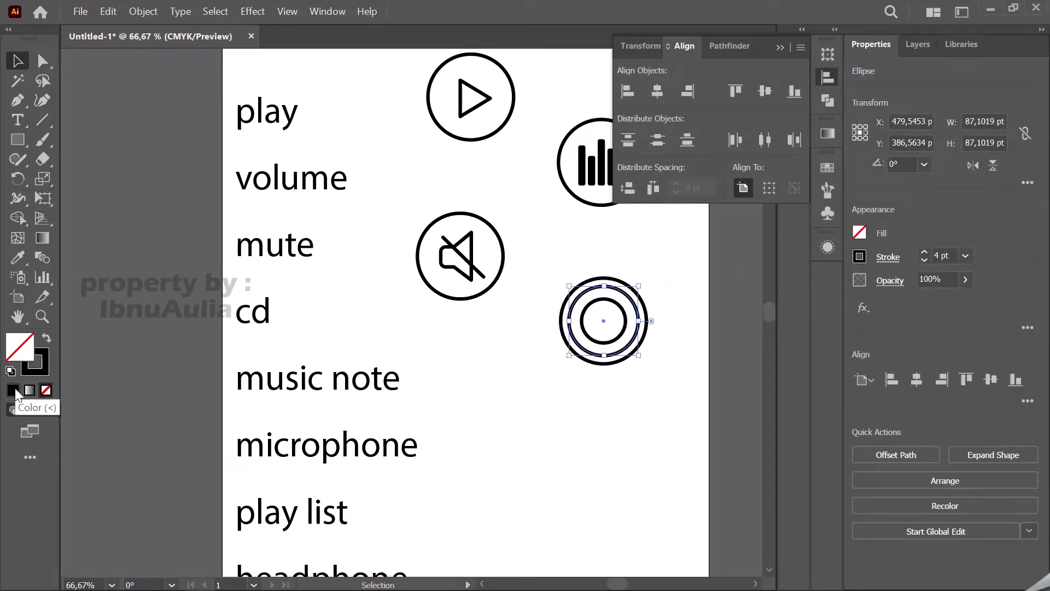
pyautogui.click(13, 390)
pyautogui.click(537, 464)
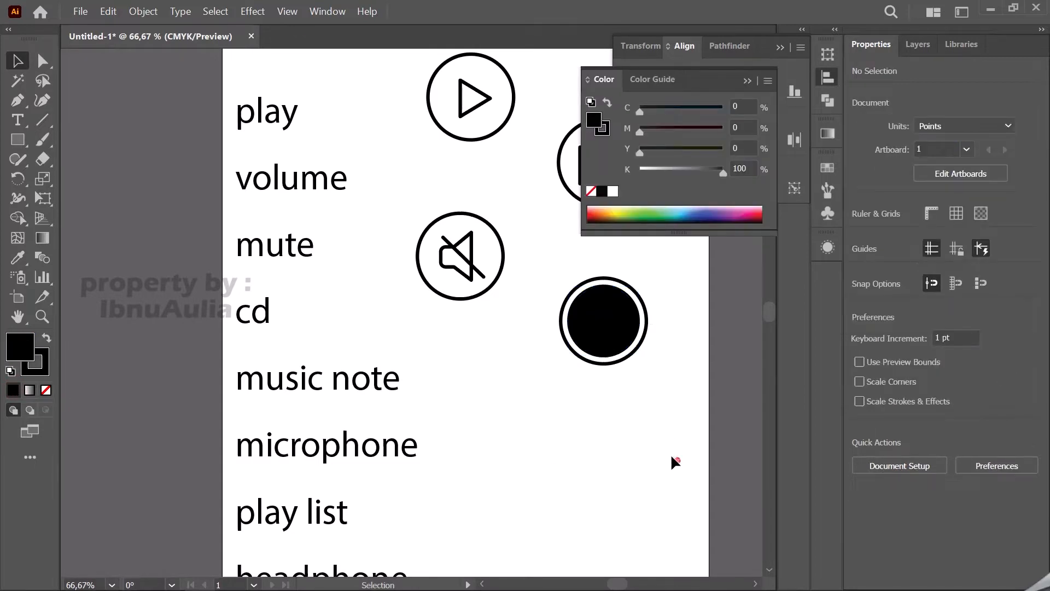
# Step: Fill the innermost circle of the cd icon with the dark grey swatch
pyautogui.click(618, 342)
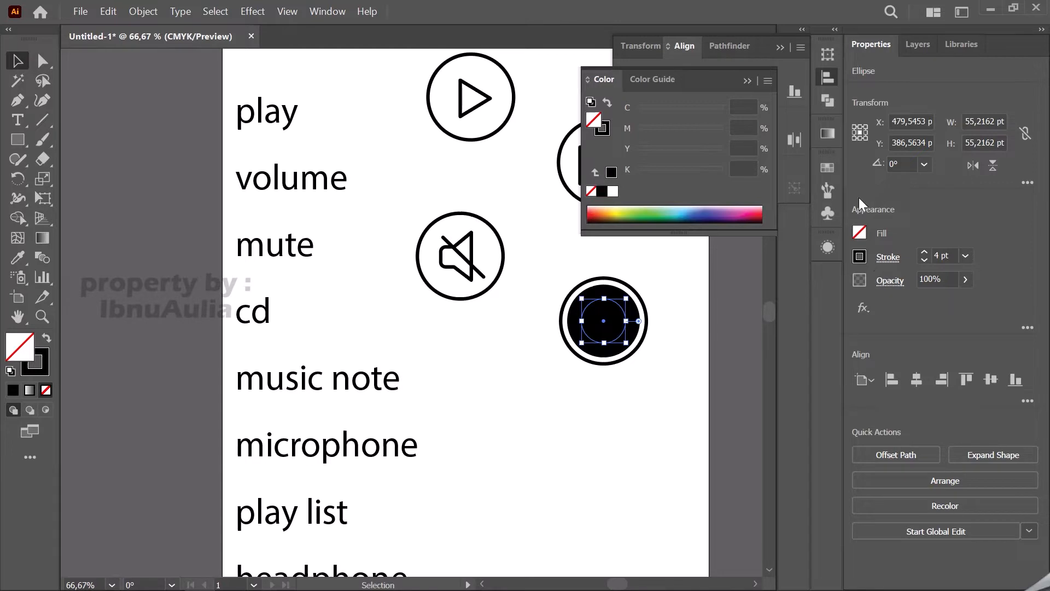
pyautogui.click(826, 168)
pyautogui.click(646, 259)
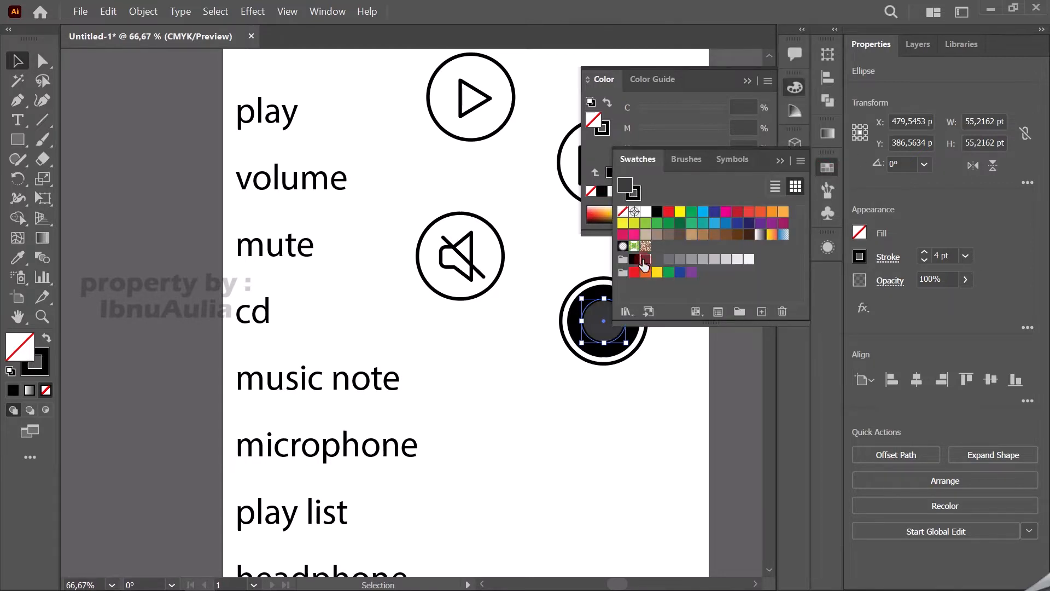
pyautogui.click(720, 392)
pyautogui.click(624, 329)
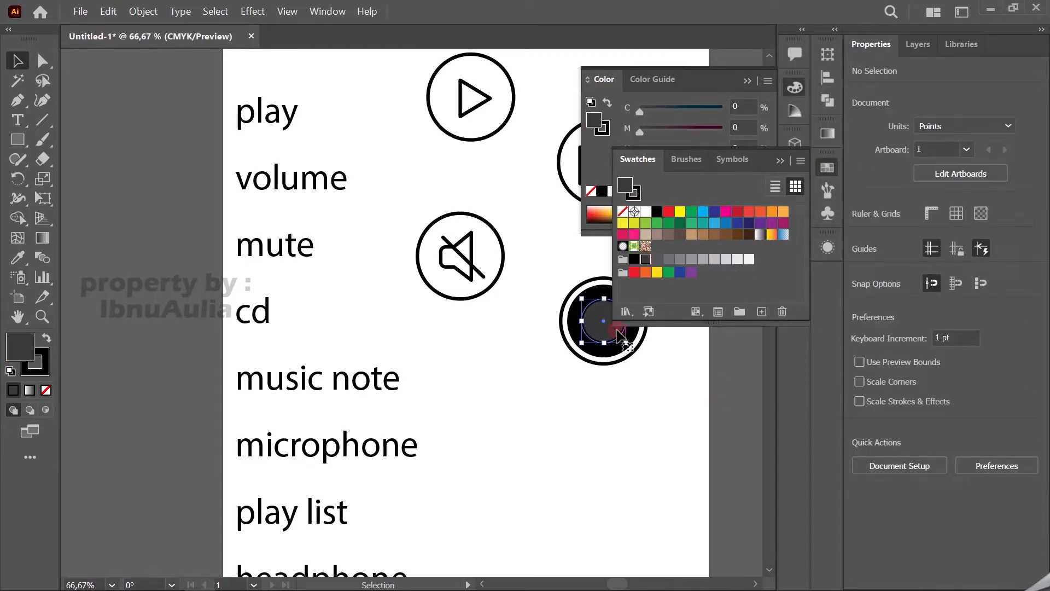
pyautogui.click(634, 259)
pyautogui.click(646, 259)
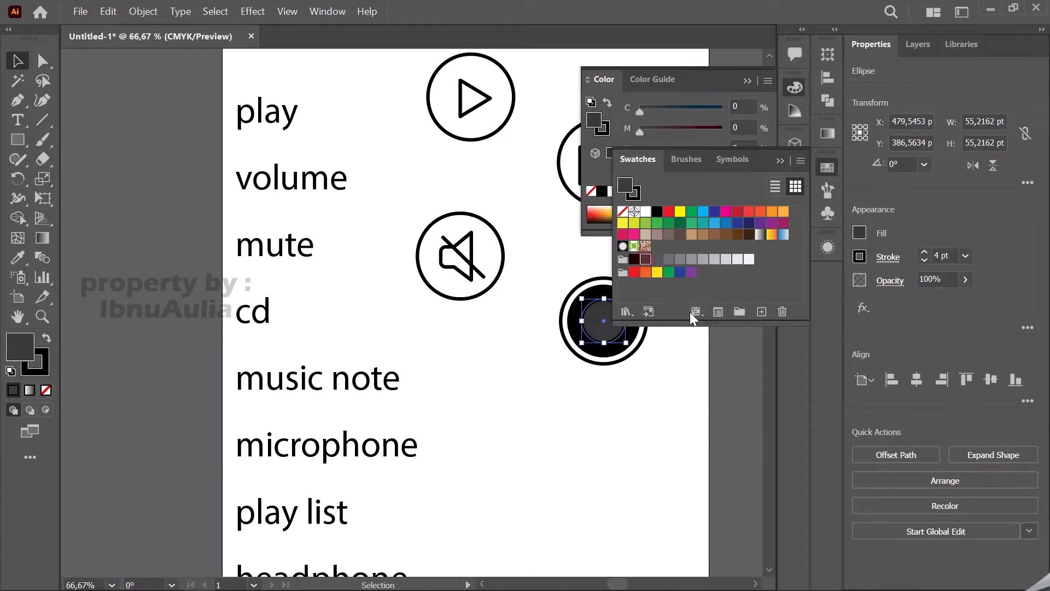
pyautogui.click(734, 393)
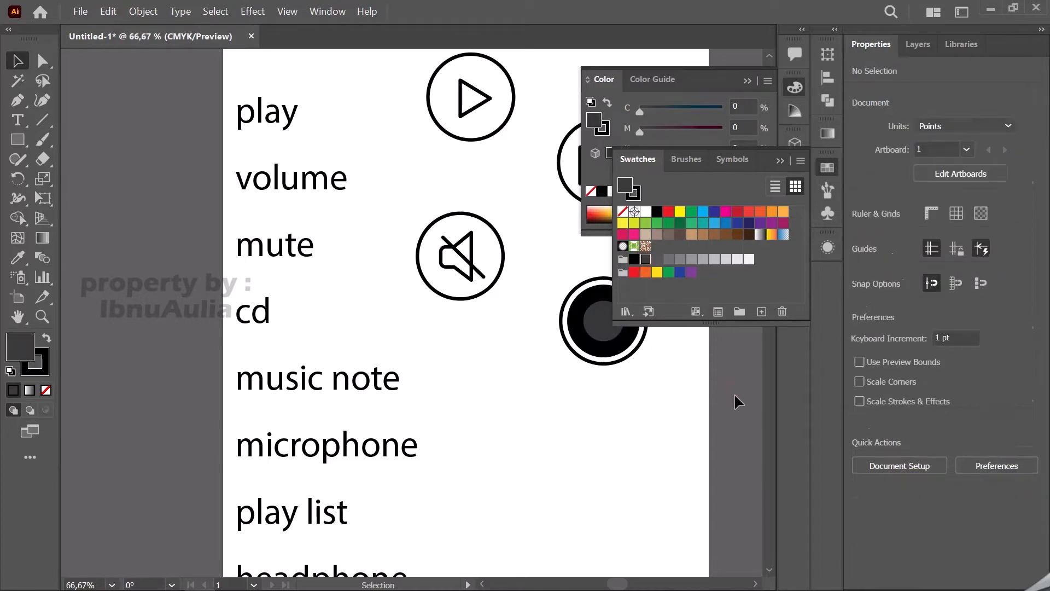
# Step: Fill the innermost circle of the cd icon with white
pyautogui.click(605, 338)
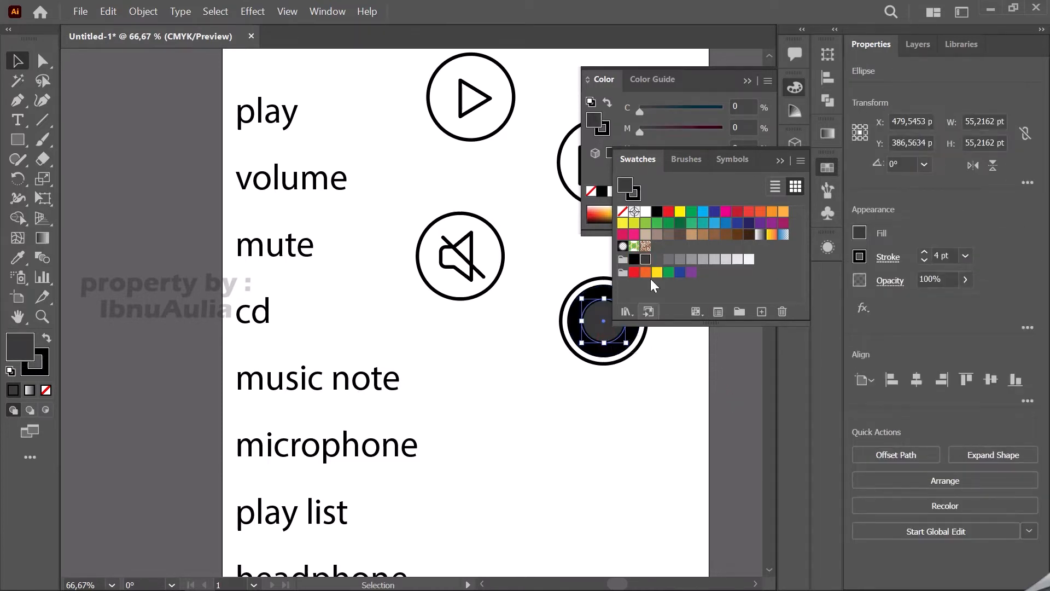
pyautogui.click(646, 212)
pyautogui.click(749, 442)
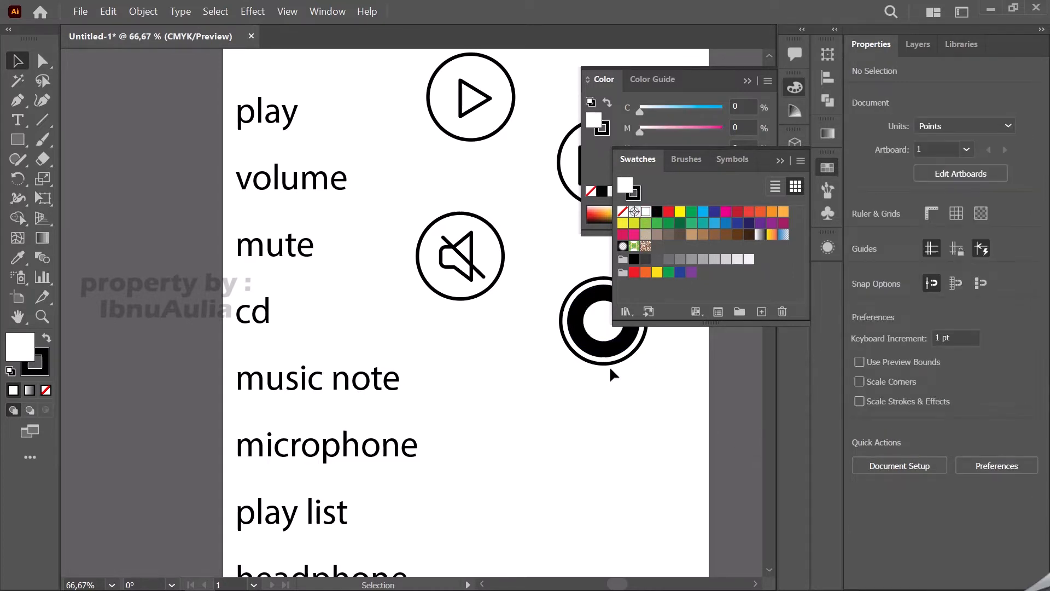
# Step: Add a concentric copy of the white circle scaled to about 27.6 pt, and fill it with black
pyautogui.click(606, 325)
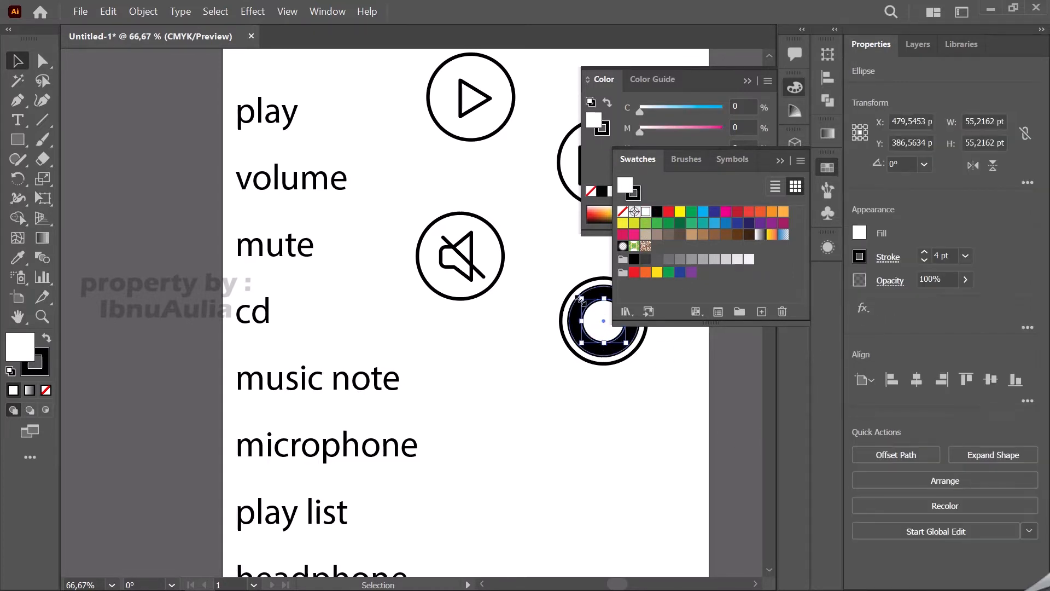
pyautogui.click(778, 155)
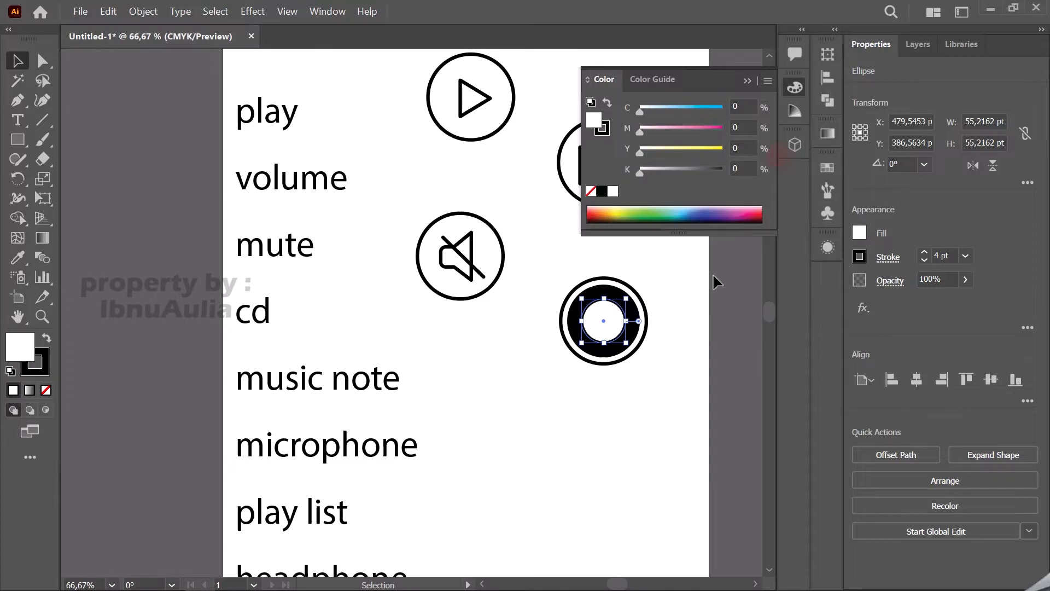
pyautogui.moveTo(617, 321)
pyautogui.mouseDown()
pyautogui.moveTo(618, 340)
pyautogui.moveTo(615, 328)
pyautogui.moveTo(605, 338)
pyautogui.moveTo(612, 326)
pyautogui.mouseUp()
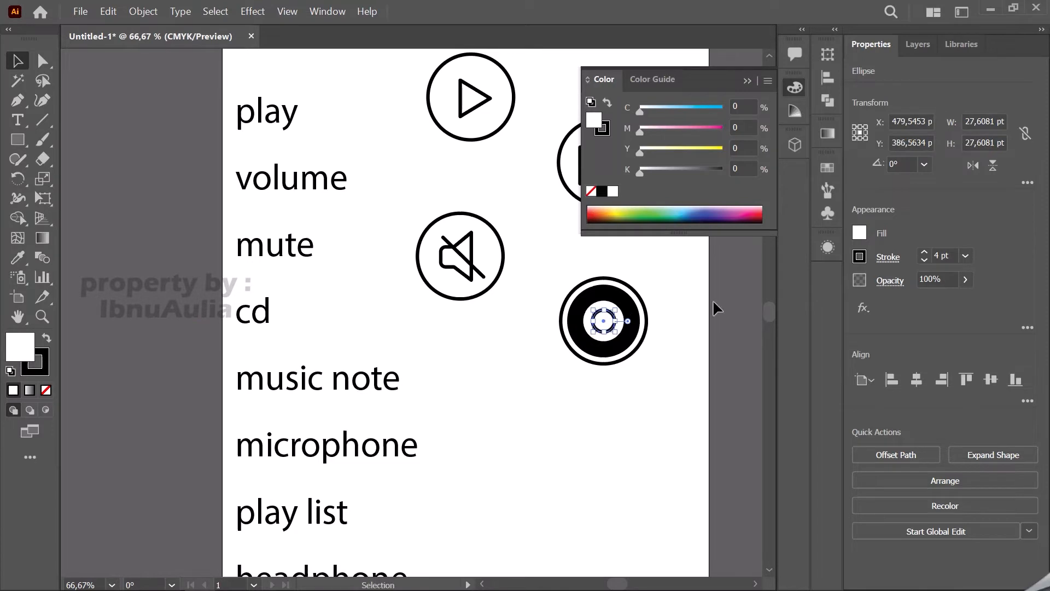
pyautogui.click(827, 169)
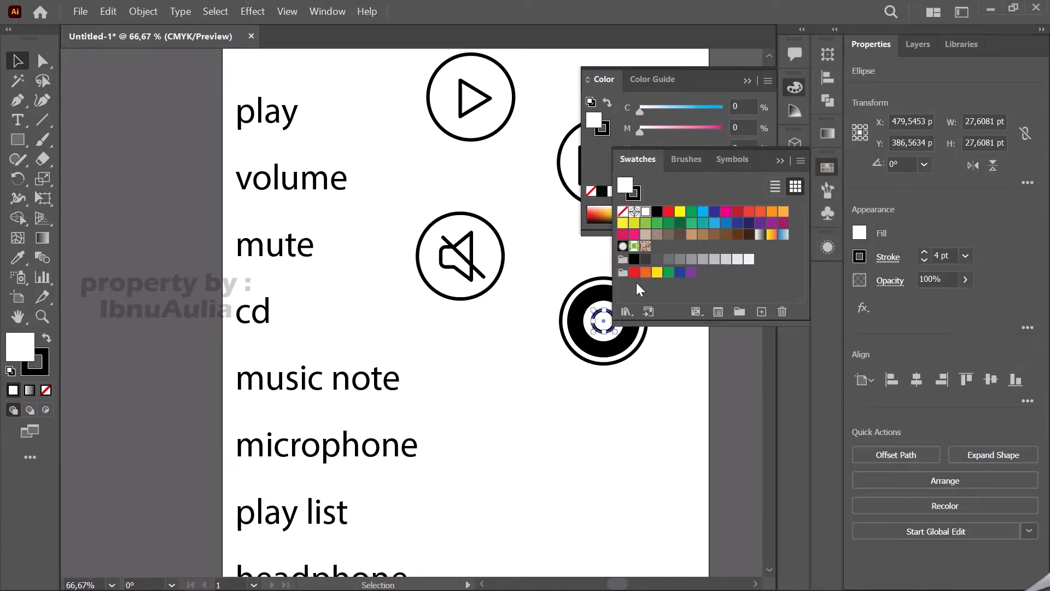
pyautogui.click(634, 259)
pyautogui.click(734, 396)
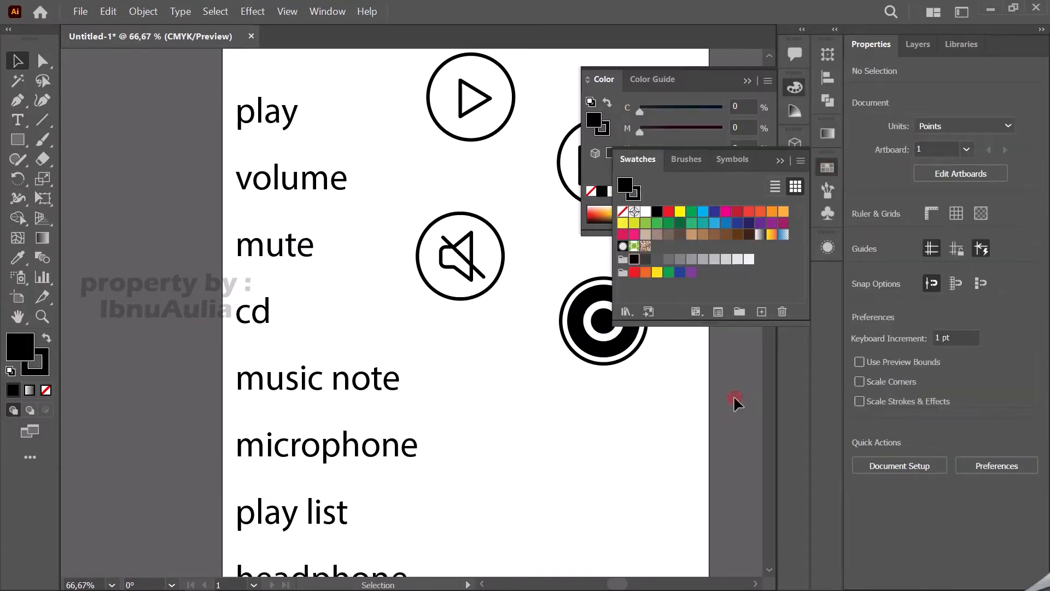
pyautogui.click(748, 80)
pyautogui.click(780, 160)
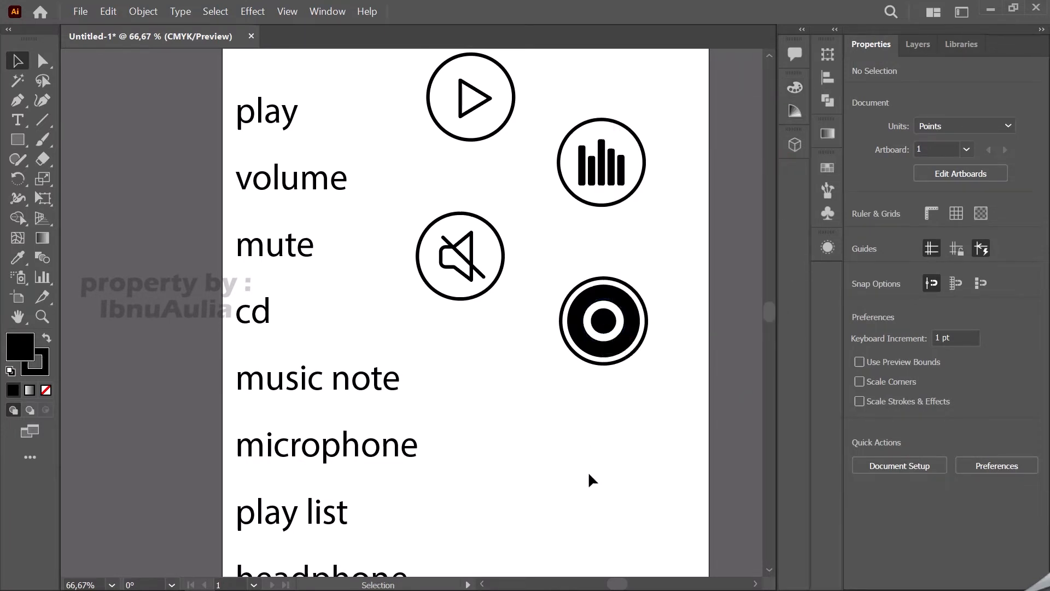
# Step: Scale the white circle down slightly about its center to make the white ring of the cd icon thinner
pyautogui.click(623, 313)
pyautogui.moveTo(625, 299); pyautogui.dragTo(603, 320)
pyautogui.click(730, 355)
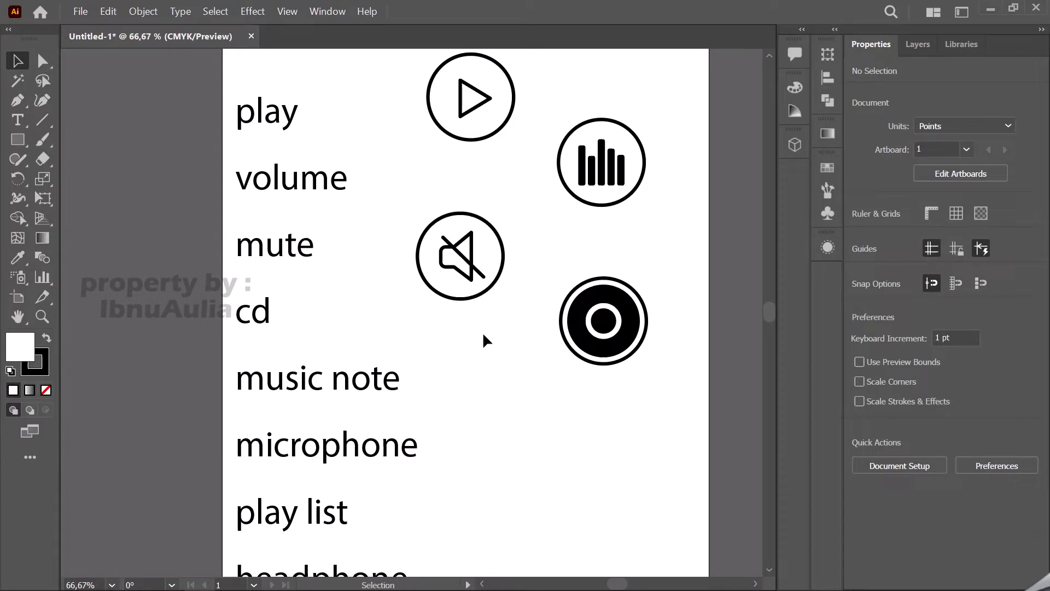
# Step: Copy the mute icon's outer circle straight down, next to the "music note" label
pyautogui.click(469, 298)
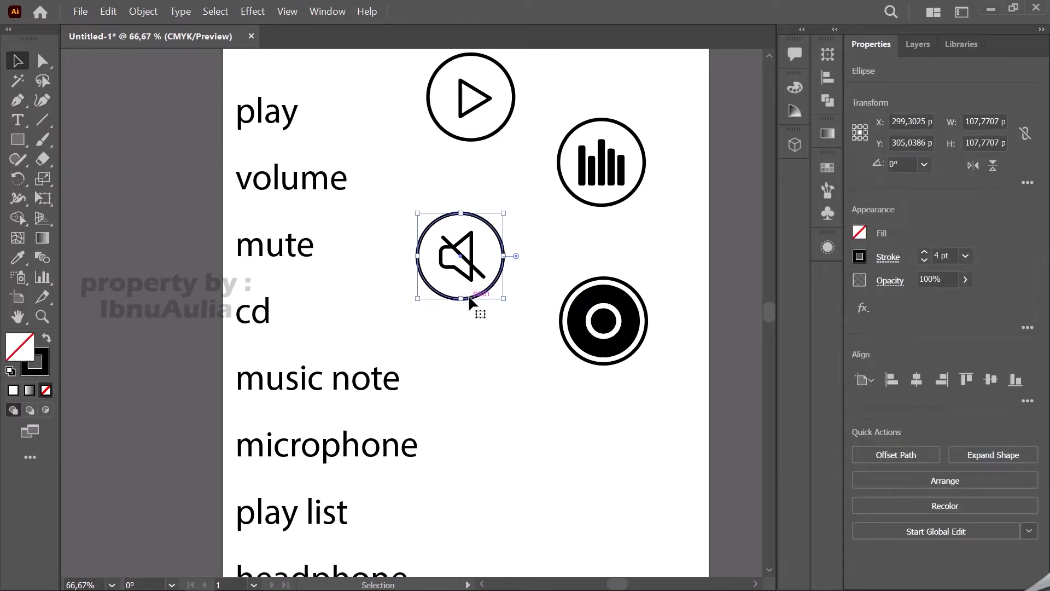
pyautogui.moveTo(469, 299); pyautogui.dragTo(480, 425)
pyautogui.click(574, 435)
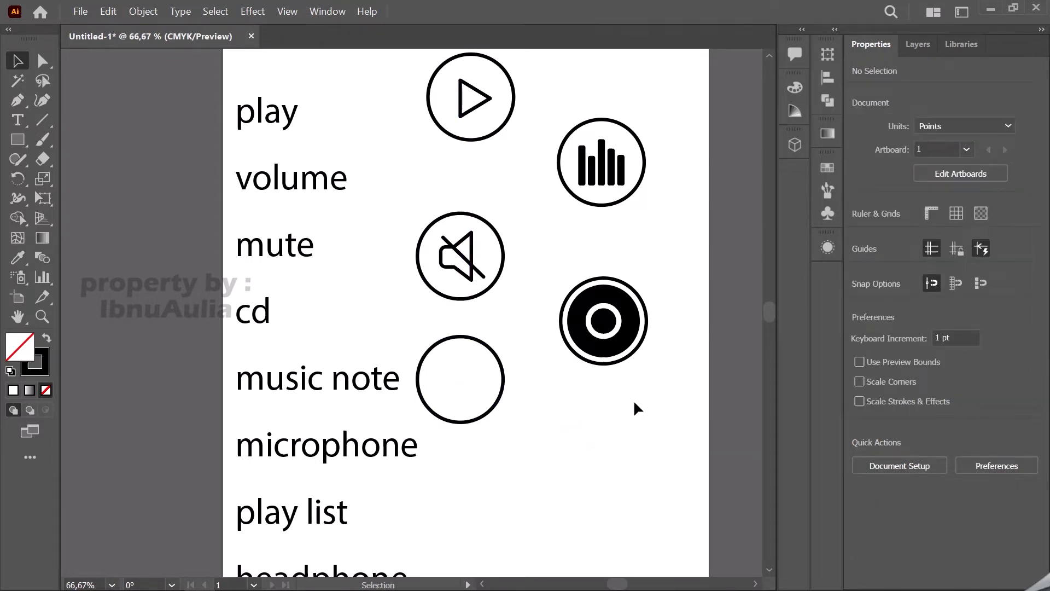
# Step: Draw the music note's two vertical stems and slanted beam as one open path in the empty circle beside "music note"
pyautogui.scroll(-5, 568, 414)
pyautogui.scroll(2, 444, 331)
pyautogui.press('p')
pyautogui.click(443, 305)
pyautogui.click(443, 272)
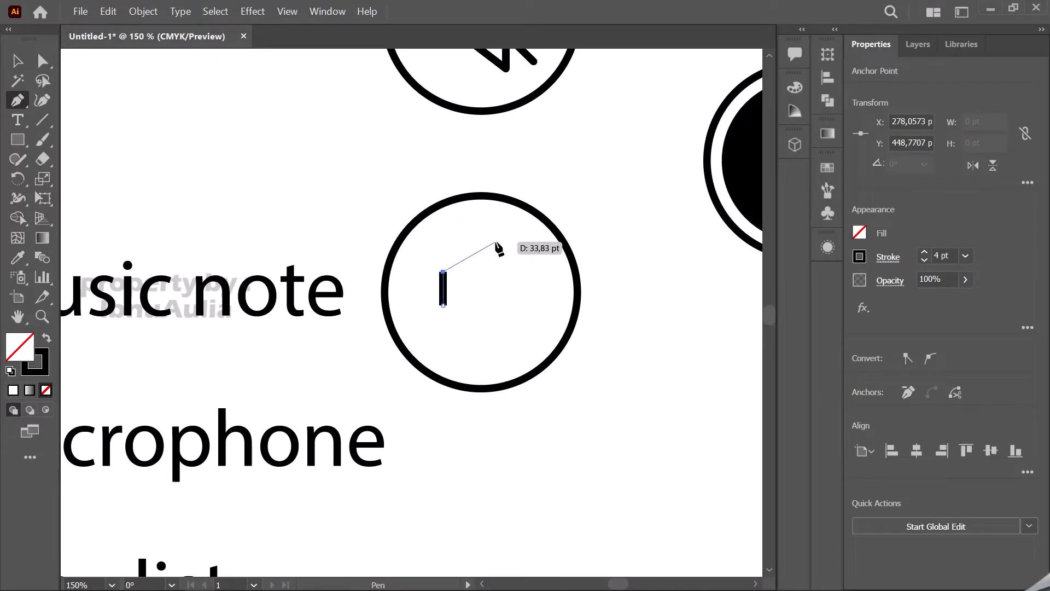
pyautogui.hotkey('ctrl', 'z')
pyautogui.click(443, 259)
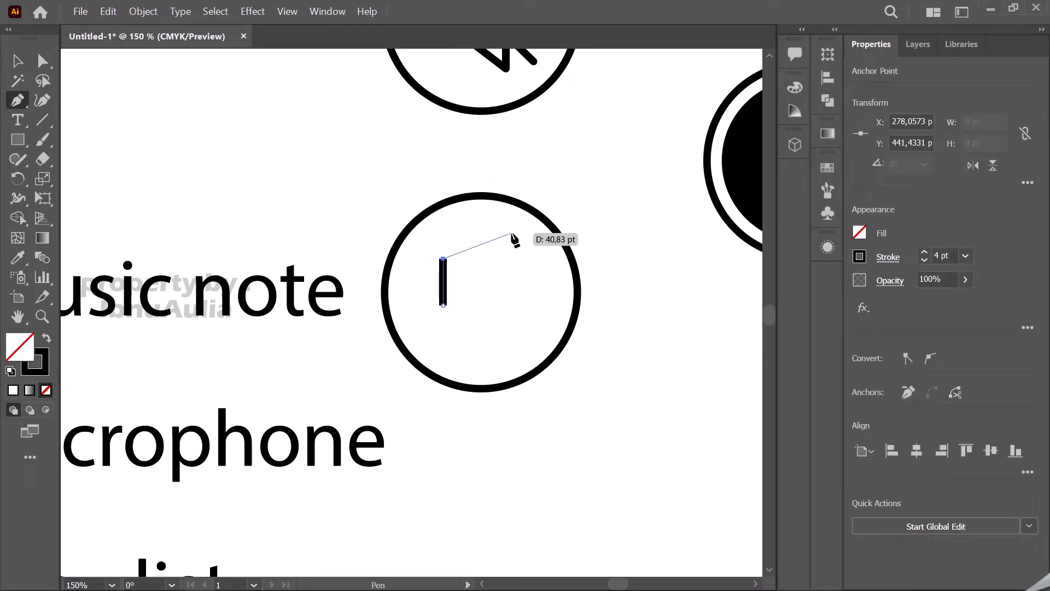
pyautogui.click(511, 233)
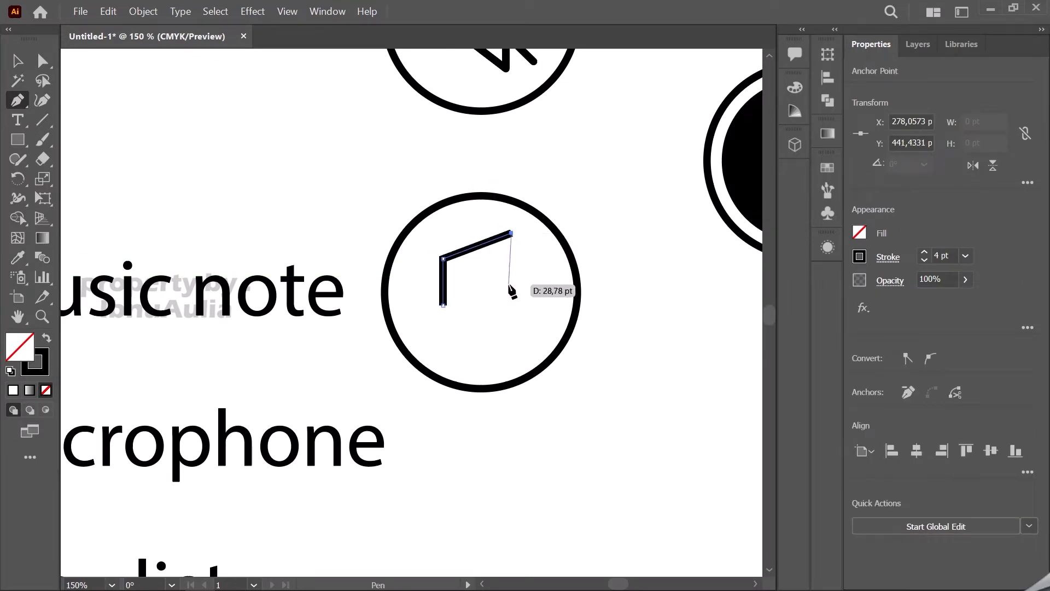
pyautogui.click(511, 315)
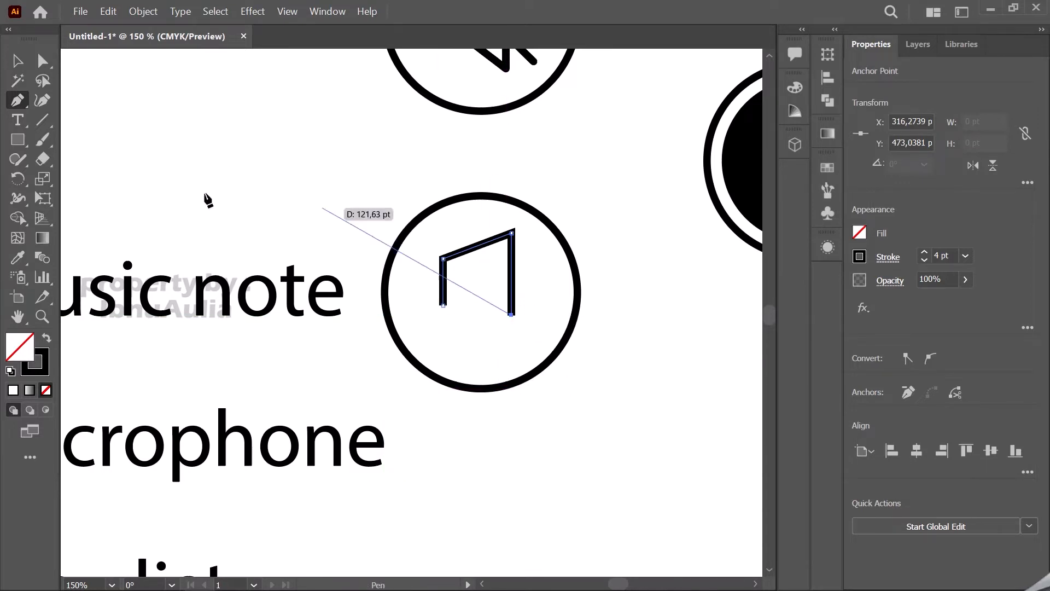
pyautogui.press('v')
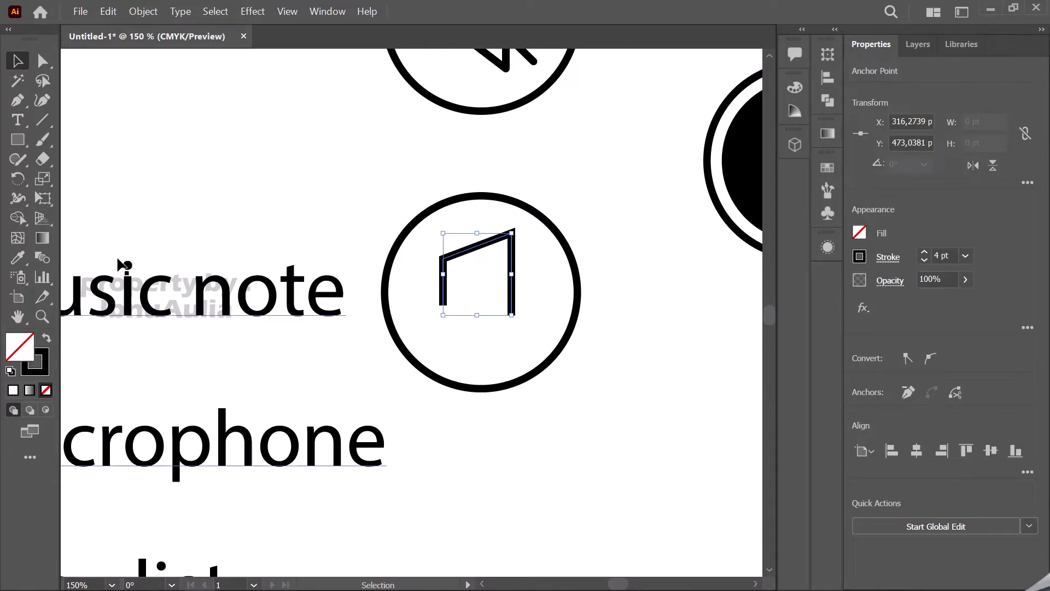
# Step: Add an ellipse note head about 24 by 18 pt, tilted about 24.5°, at the foot of the left stem
pyautogui.moveTo(18, 139); pyautogui.dragTo(82, 181)
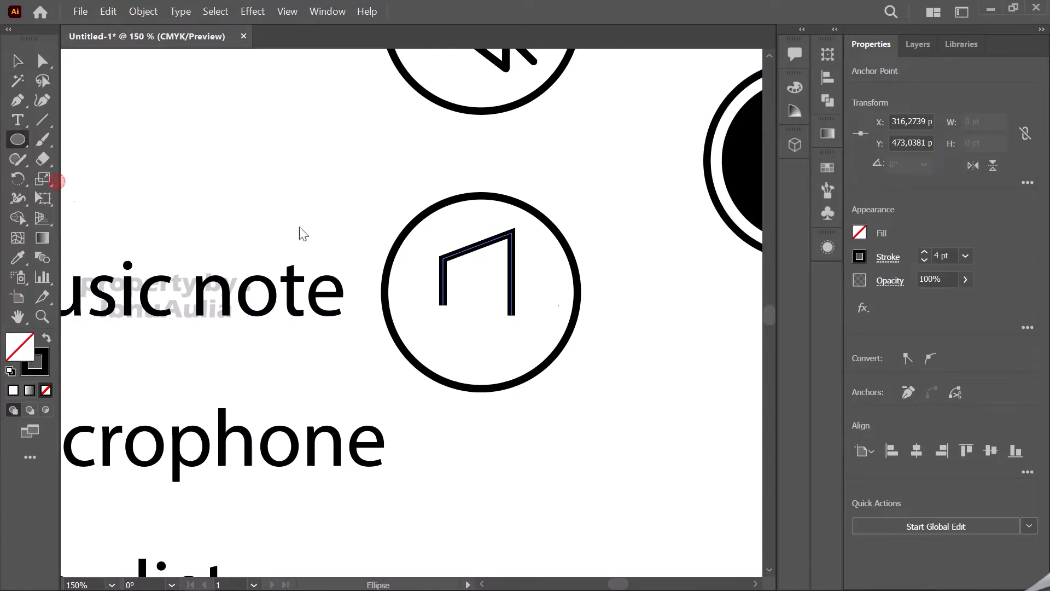
pyautogui.moveTo(422, 304); pyautogui.dragTo(464, 336)
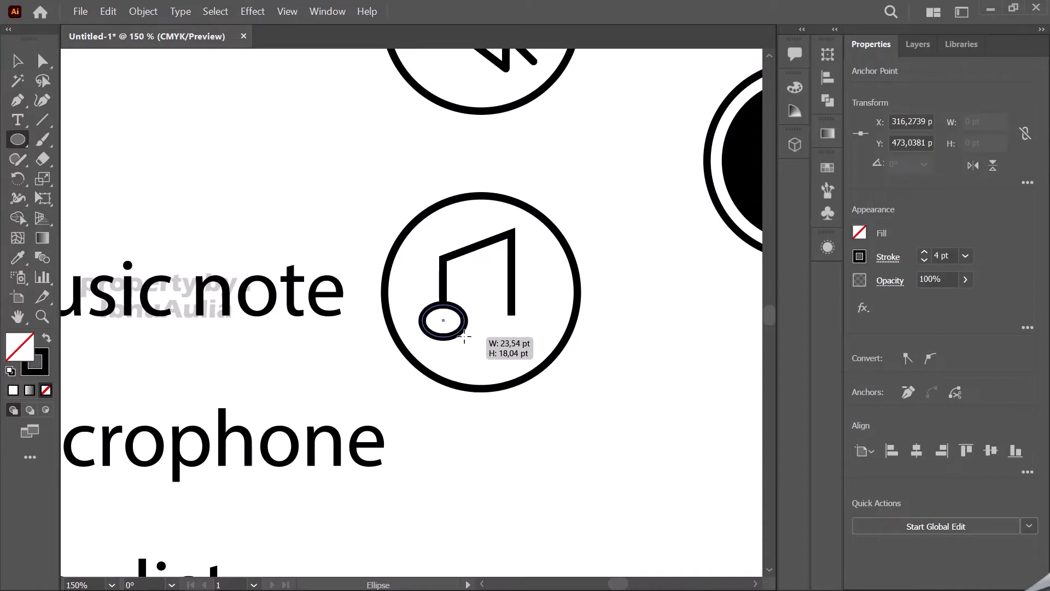
pyautogui.click(16, 62)
pyautogui.moveTo(476, 318); pyautogui.dragTo(467, 278)
pyautogui.click(480, 292)
pyautogui.click(461, 323)
pyautogui.moveTo(460, 322); pyautogui.dragTo(448, 323)
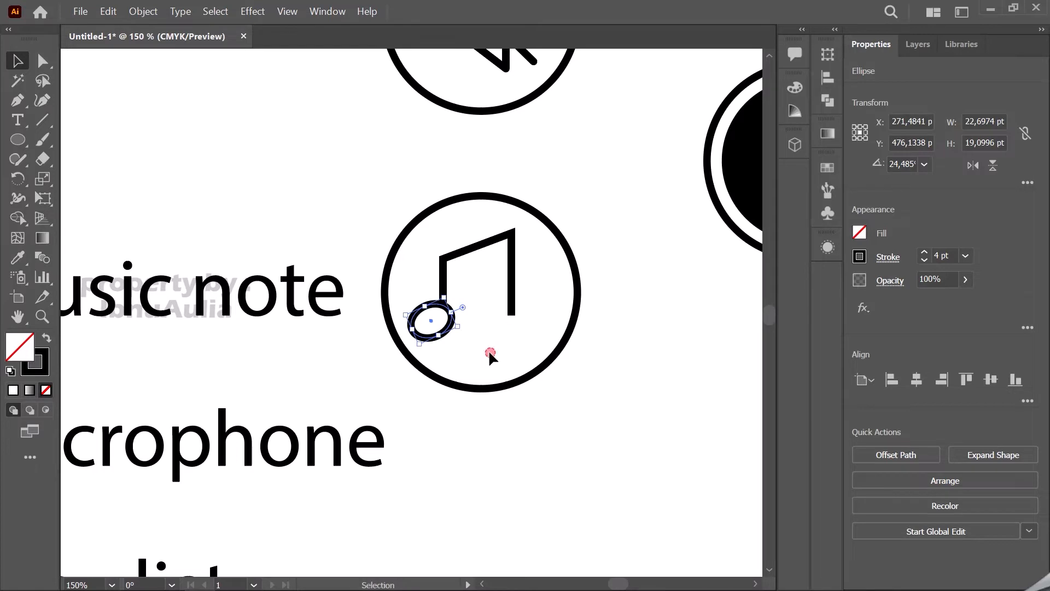
# Step: Copy the tilted note head to the lower end of the right stem
pyautogui.click(489, 353)
pyautogui.moveTo(441, 336); pyautogui.dragTo(503, 318)
pyautogui.click(538, 321)
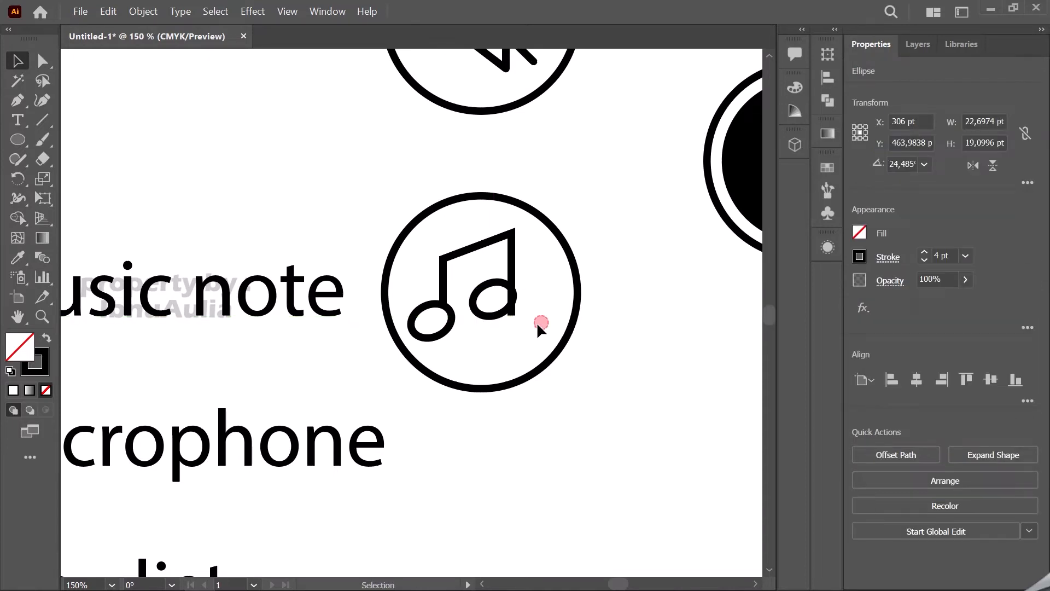
# Step: Shorten the right stem by moving its lower anchor point up to the level of the second note head's center
pyautogui.click(513, 316)
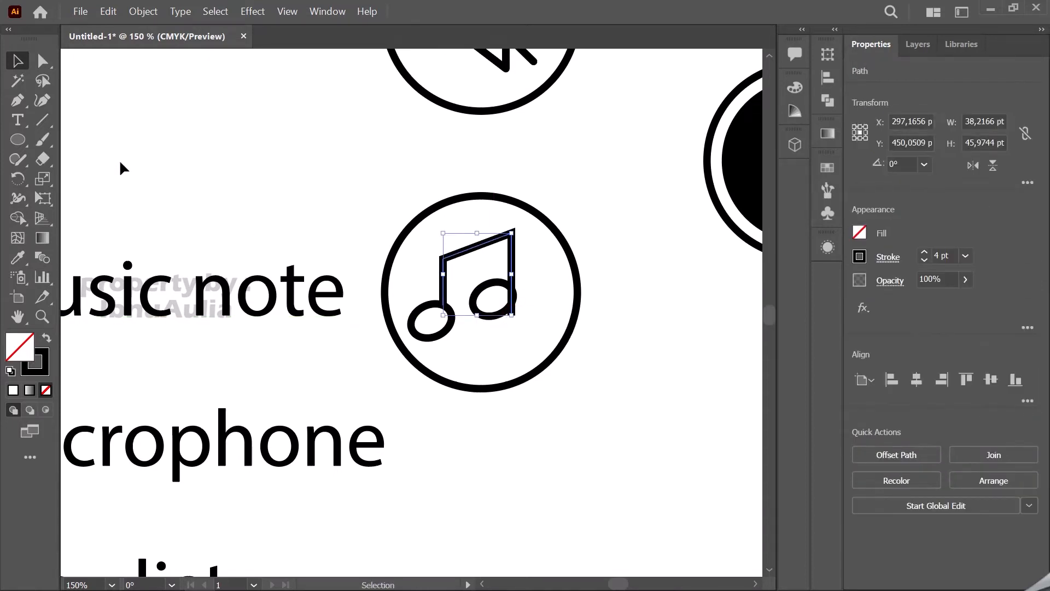
pyautogui.click(39, 64)
pyautogui.moveTo(511, 316)
pyautogui.mouseDown()
pyautogui.moveTo(511, 299)
pyautogui.moveTo(514, 315)
pyautogui.mouseUp()
pyautogui.hotkey('ctrl', 'z')
pyautogui.hotkey('ctrl', 'z')
pyautogui.click(512, 316)
pyautogui.moveTo(509, 303); pyautogui.dragTo(511, 299)
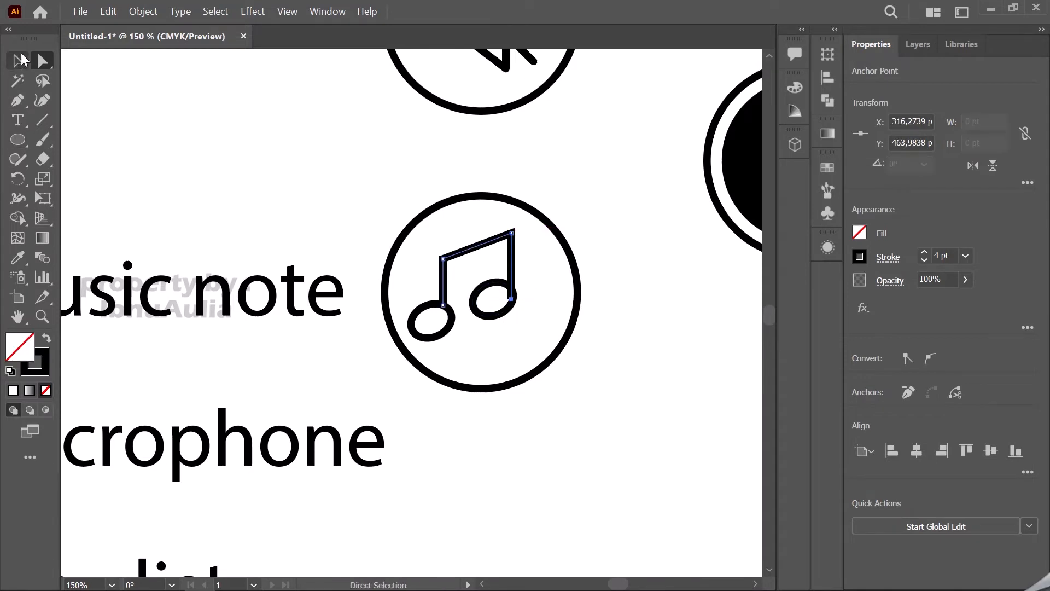
# Step: Nudge the right note head slightly to the left so its edge lines up with the stem
pyautogui.click(18, 61)
pyautogui.click(381, 186)
pyautogui.click(488, 317)
pyautogui.press('Left')
pyautogui.press('Left')
pyautogui.click(712, 333)
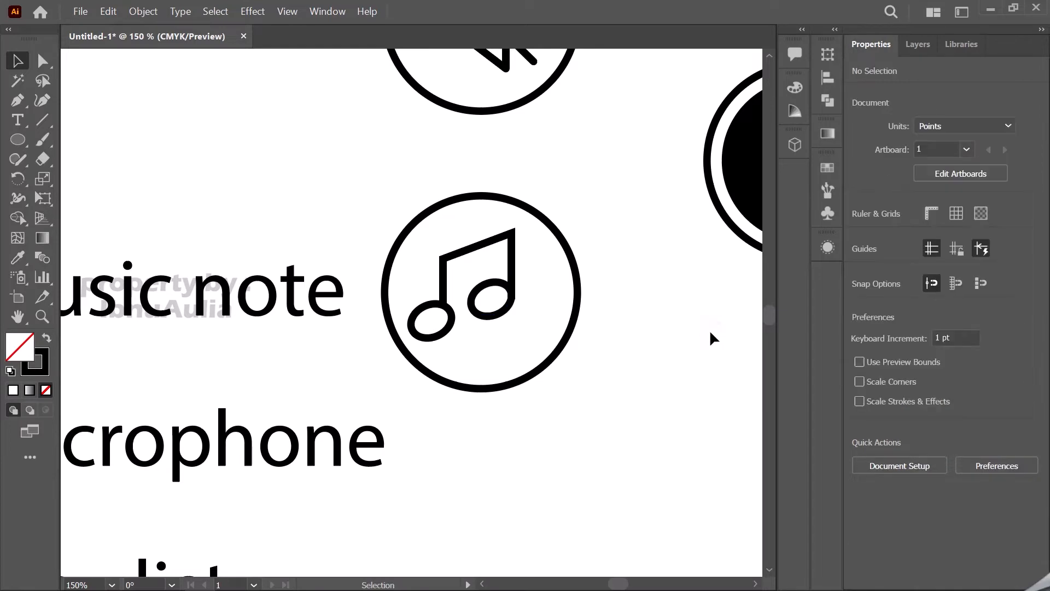
pyautogui.moveTo(623, 435); pyautogui.dragTo(394, 225)
pyautogui.keyDown('shift'); pyautogui.click(568, 322); pyautogui.keyUp('shift')
pyautogui.moveTo(499, 309); pyautogui.dragTo(514, 321)
pyautogui.moveTo(599, 439); pyautogui.dragTo(360, 222)
pyautogui.keyDown('shift'); pyautogui.click(562, 344); pyautogui.keyUp('shift')
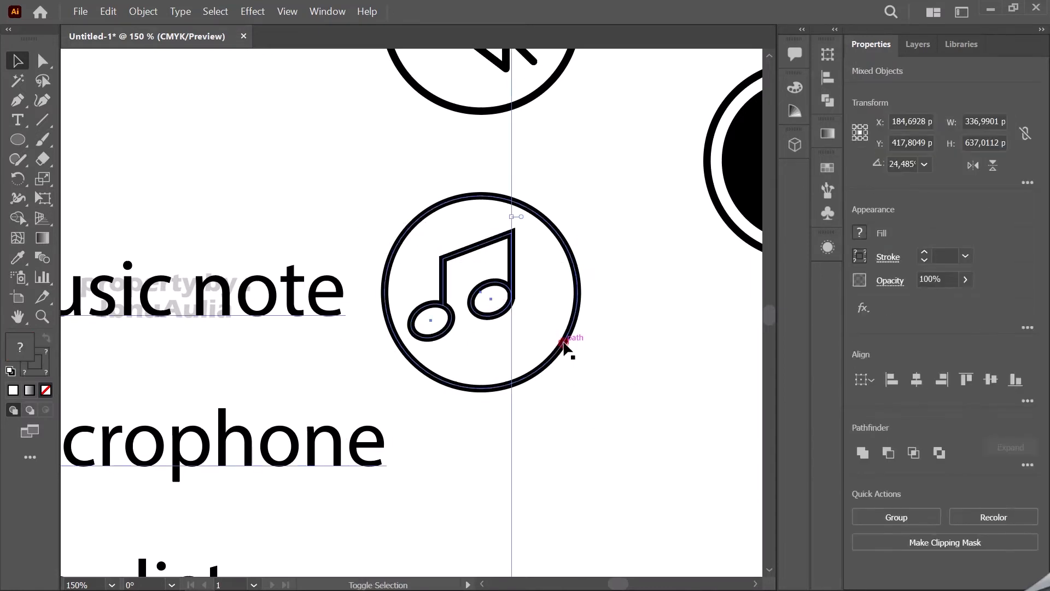
pyautogui.click(543, 331)
pyautogui.moveTo(599, 419); pyautogui.dragTo(380, 218)
pyautogui.keyDown('shift'); pyautogui.click(576, 273); pyautogui.keyUp('shift')
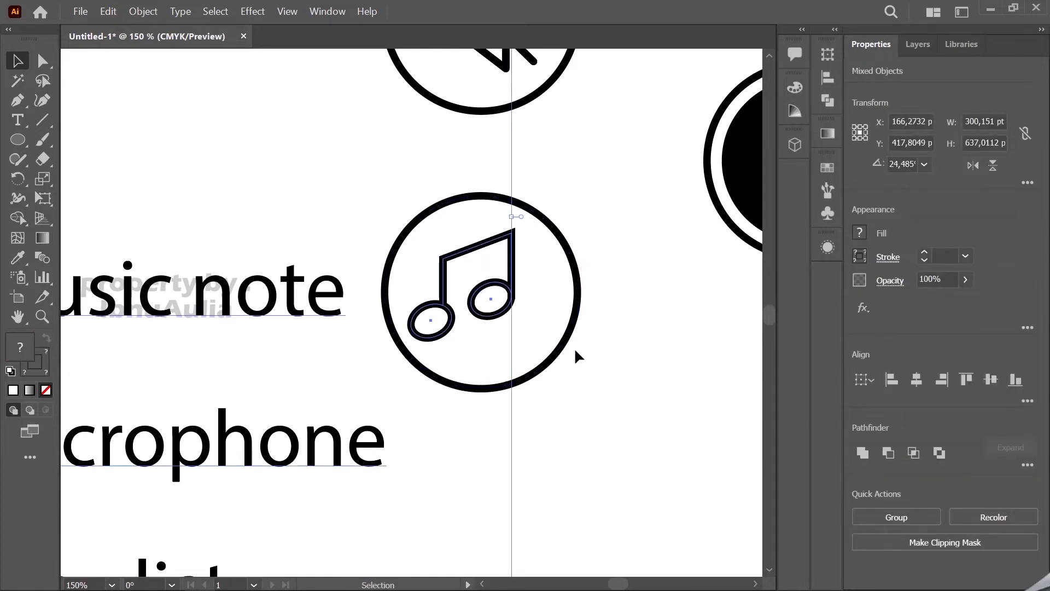
pyautogui.scroll(-5, 573, 348)
pyautogui.scroll(2, 565, 376)
pyautogui.click(569, 372)
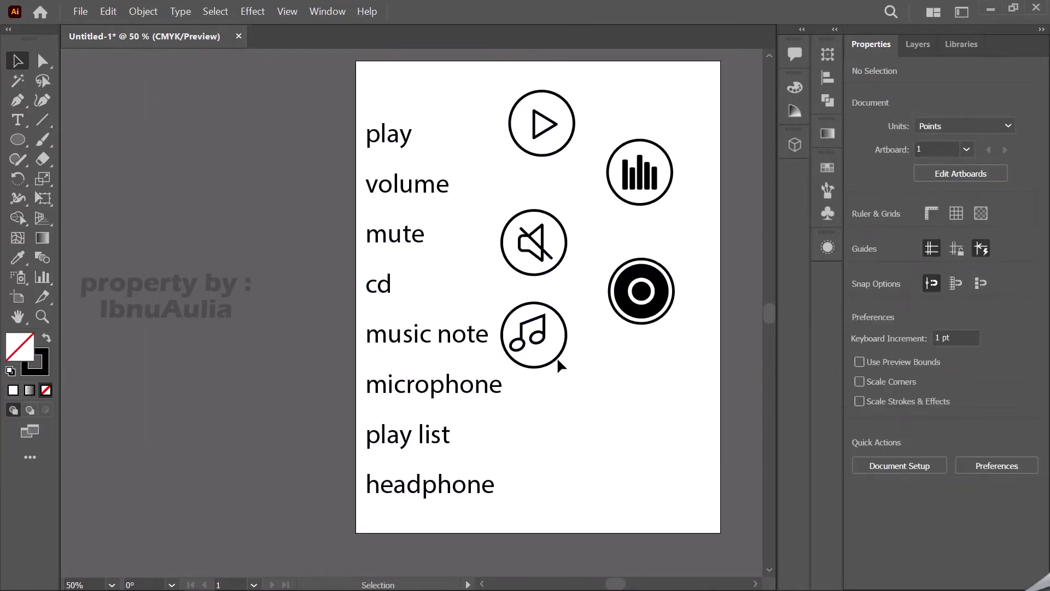
# Step: Group the two note heads with the stem-and-beam path
pyautogui.click(538, 338)
pyautogui.scroll(2, 542, 342)
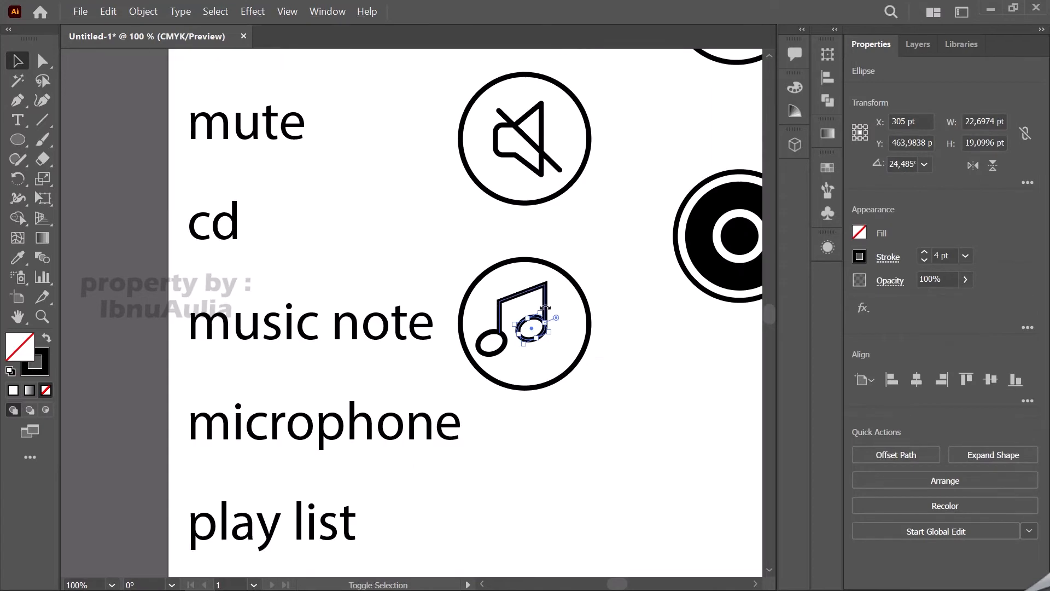
pyautogui.keyDown('shift'); pyautogui.click(544, 300); pyautogui.keyUp('shift')
pyautogui.keyDown('shift'); pyautogui.click(496, 354); pyautogui.keyUp('shift')
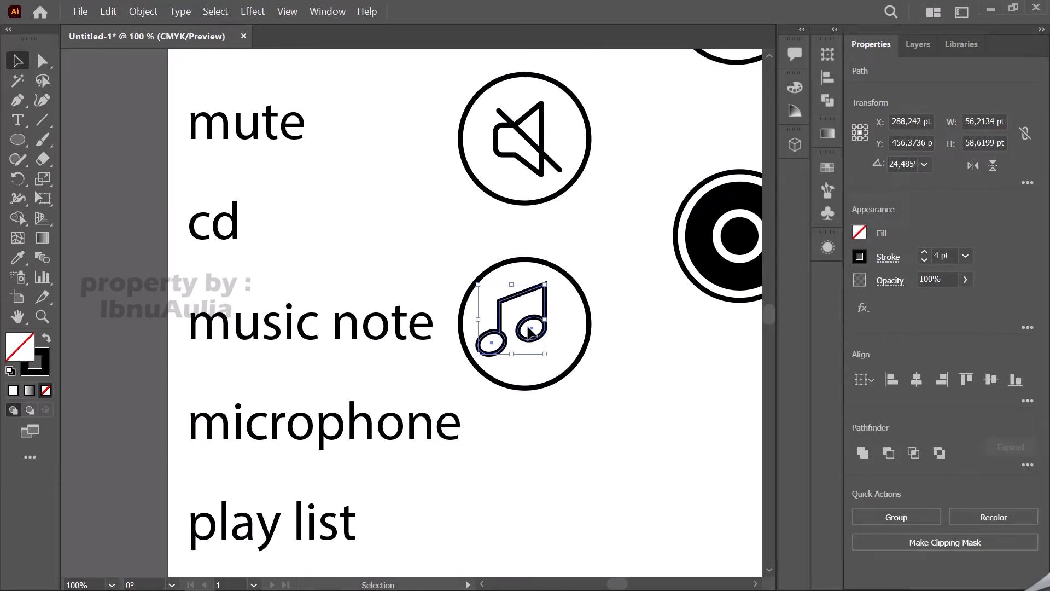
pyautogui.rightClick(538, 323)
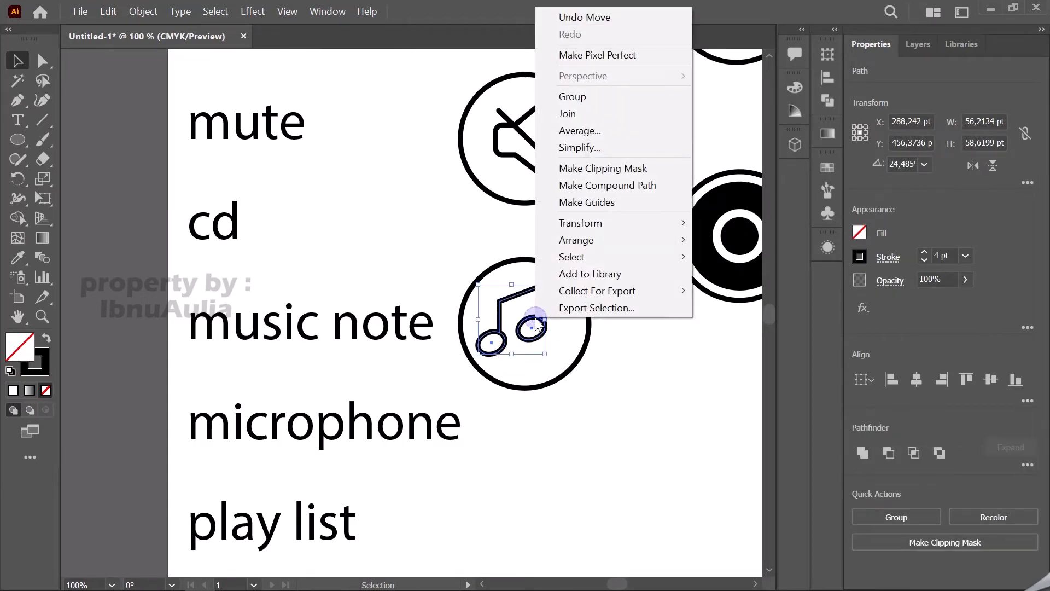
pyautogui.click(600, 94)
# Step: Center the music note group and its surrounding circle on each other horizontally and vertically
pyautogui.keyDown('shift'); pyautogui.click(590, 325); pyautogui.keyUp('shift')
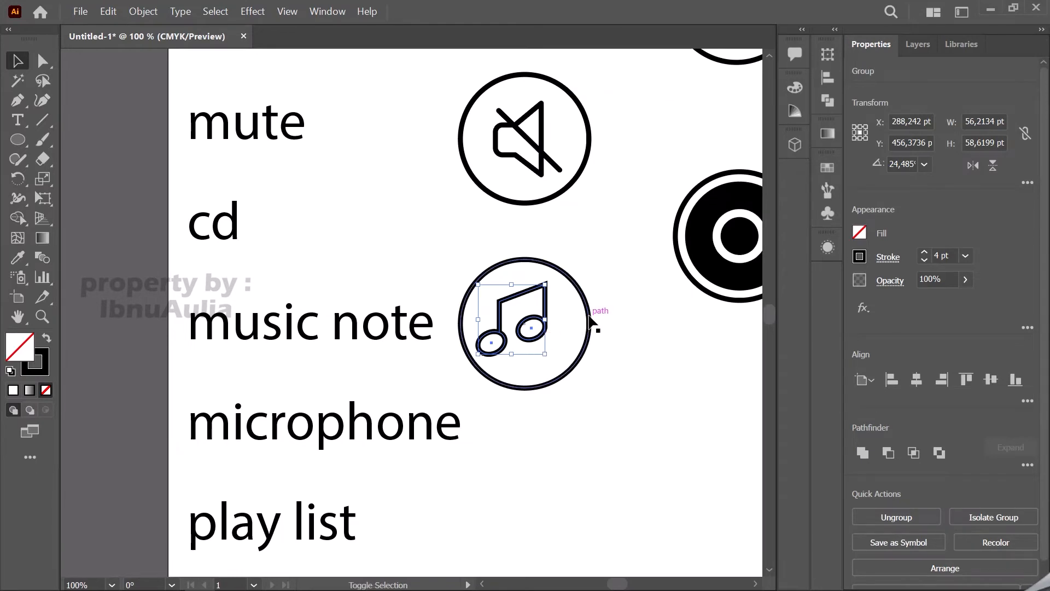
pyautogui.click(826, 80)
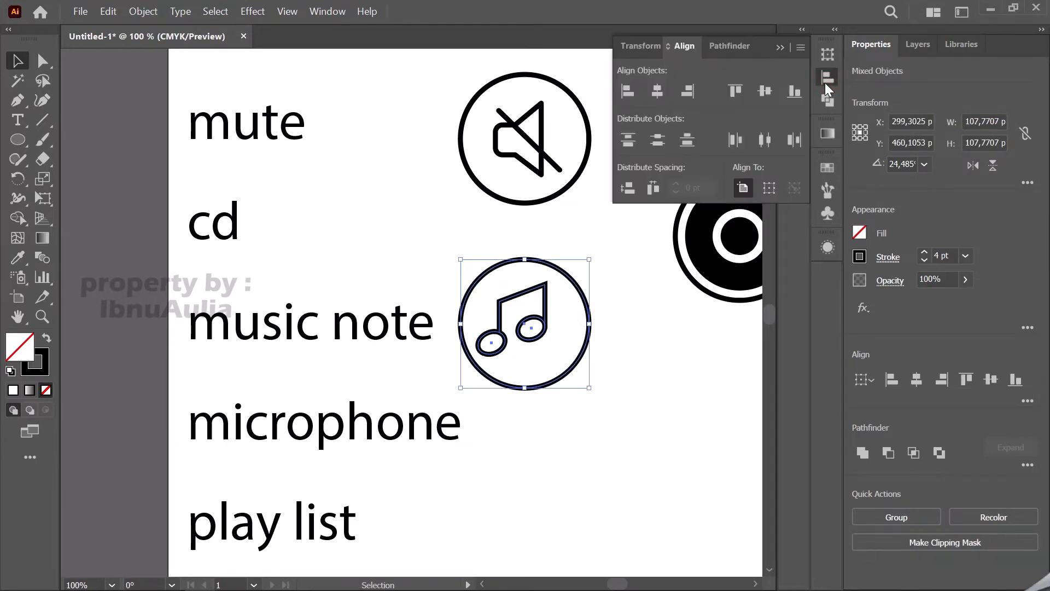
pyautogui.click(659, 90)
pyautogui.click(764, 92)
pyautogui.click(679, 326)
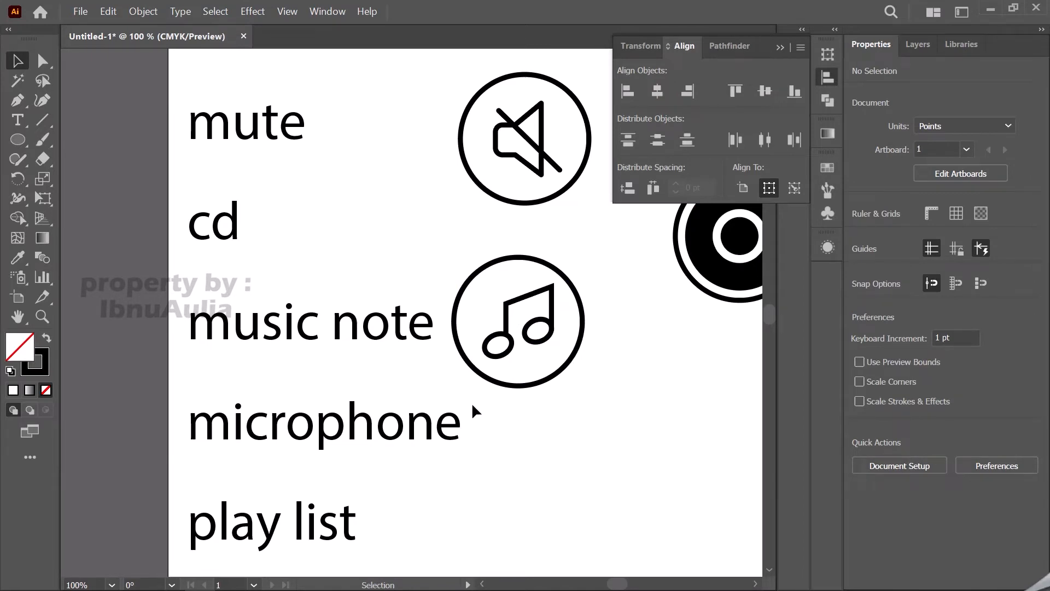
# Step: Scale the music note group down to about 49.5 by 51.7 pt inside its circle
pyautogui.scroll(-2, 450, 374)
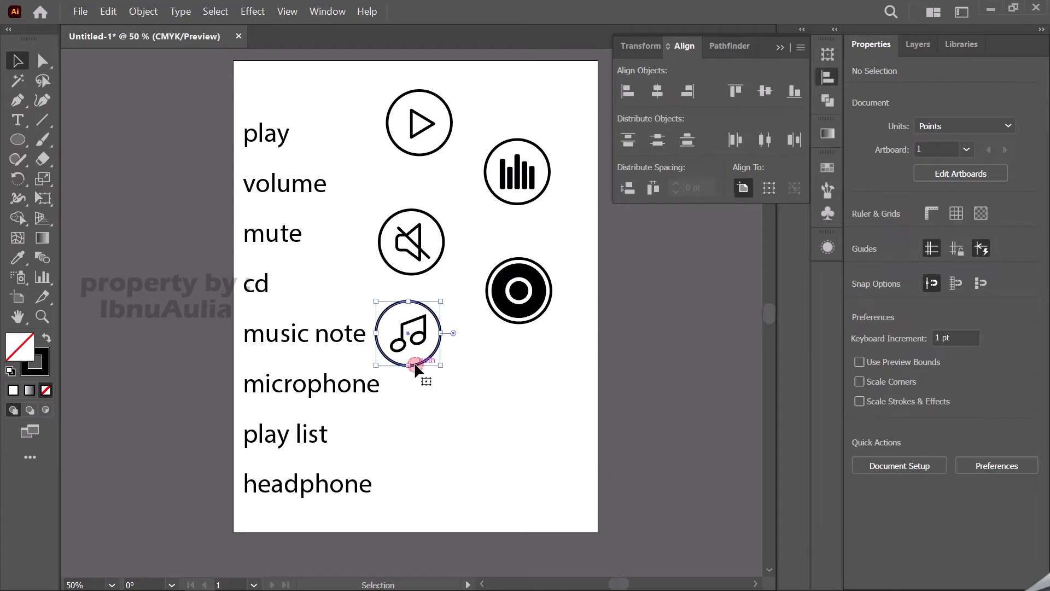
pyautogui.click(420, 363)
pyautogui.click(416, 352)
pyautogui.click(469, 366)
pyautogui.click(424, 337)
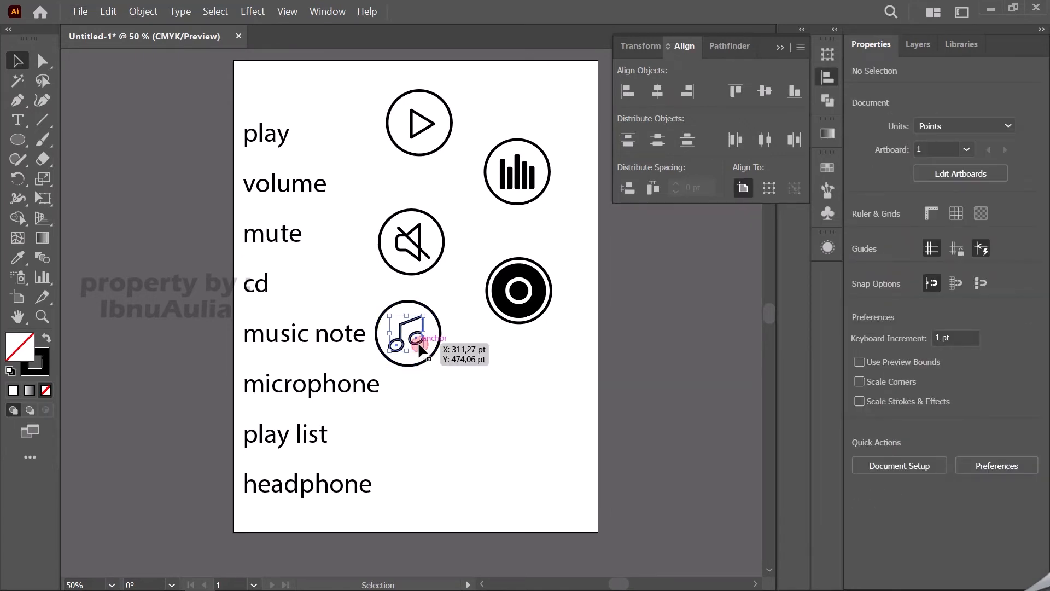
pyautogui.moveTo(423, 320); pyautogui.dragTo(425, 322)
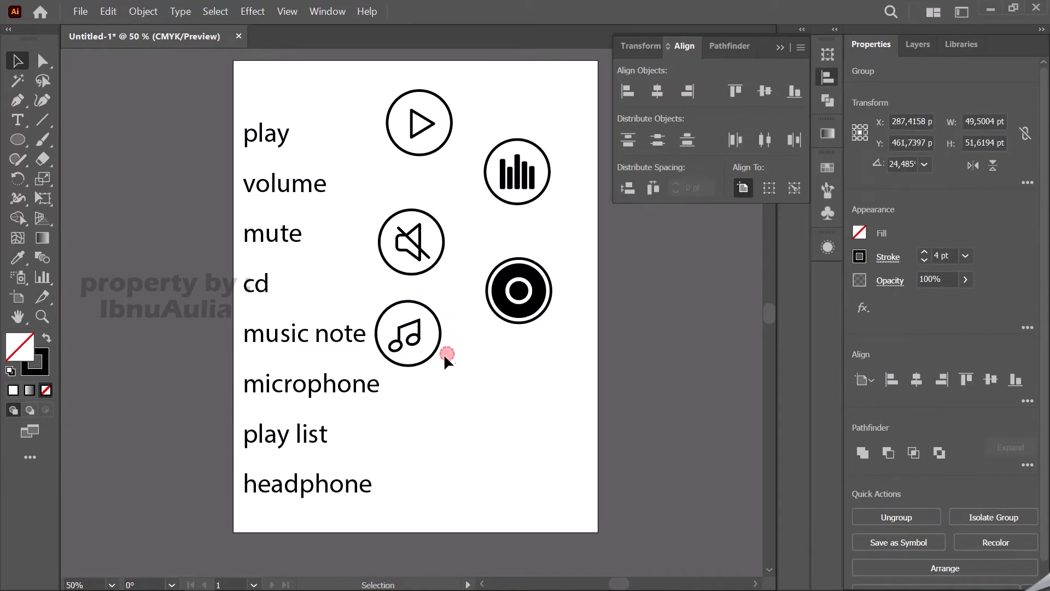
pyautogui.click(445, 351)
pyautogui.click(413, 364)
pyautogui.moveTo(412, 362); pyautogui.dragTo(544, 428)
pyautogui.hotkey('ctrl', 'z')
# Step: Copy the cd icon's outer circle straight down, level with the "microphone" label
pyautogui.click(543, 424)
pyautogui.moveTo(541, 322); pyautogui.dragTo(538, 414)
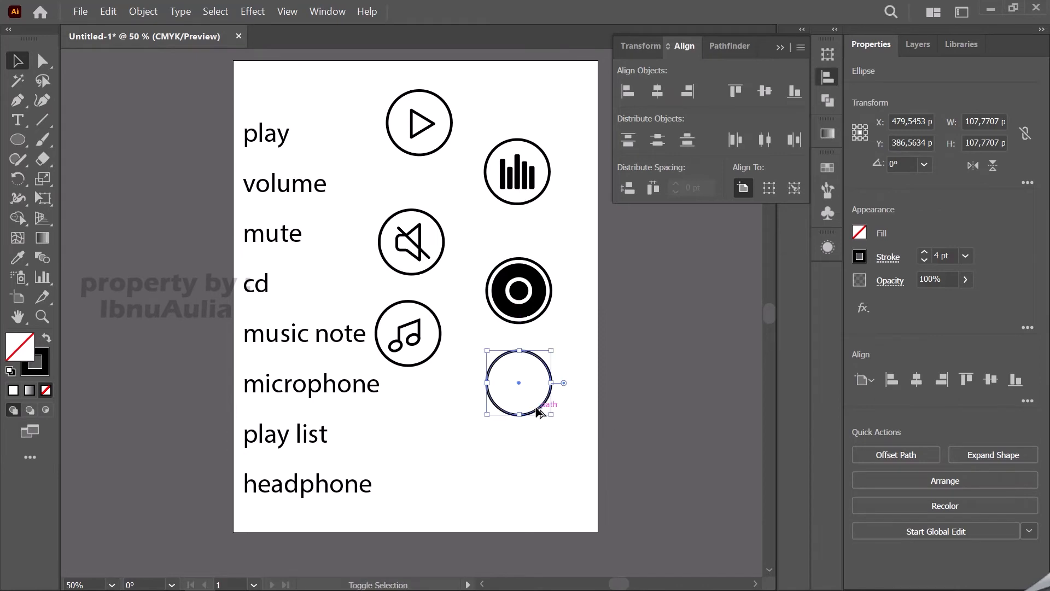
pyautogui.click(511, 427)
# Step: Draw a rounded rectangle about 18 by 36 pt as the microphone body in the upper middle of the new circle
pyautogui.scroll(3, 511, 419)
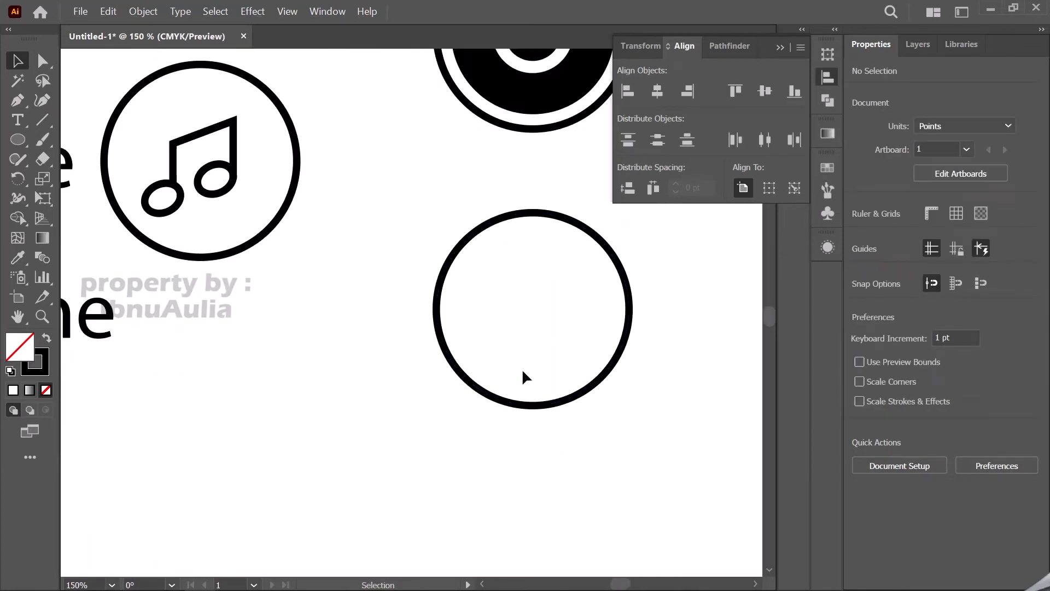
pyautogui.click(18, 138)
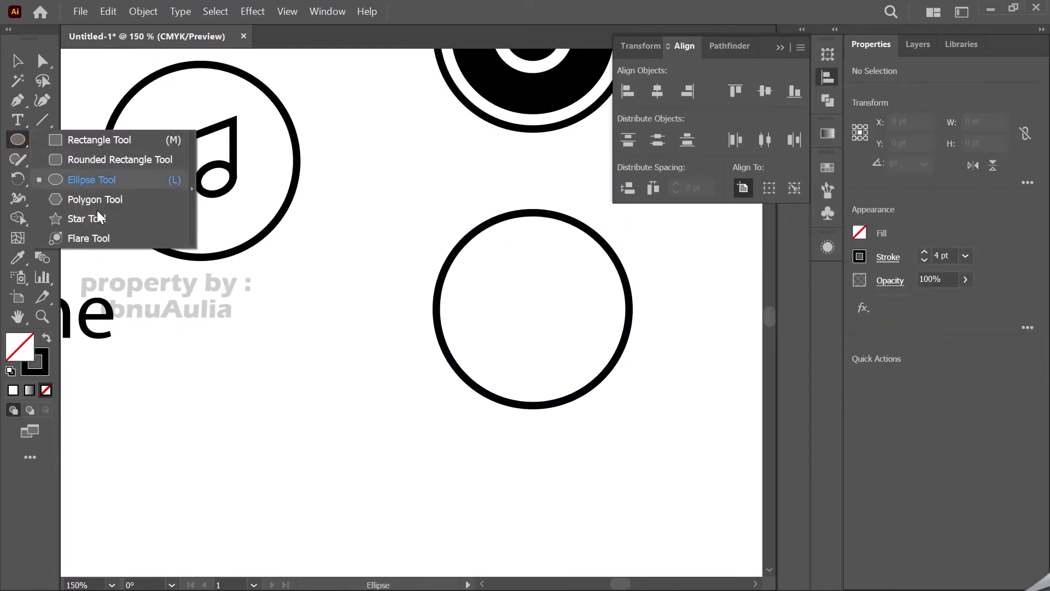
pyautogui.click(97, 159)
pyautogui.moveTo(514, 255); pyautogui.dragTo(549, 323)
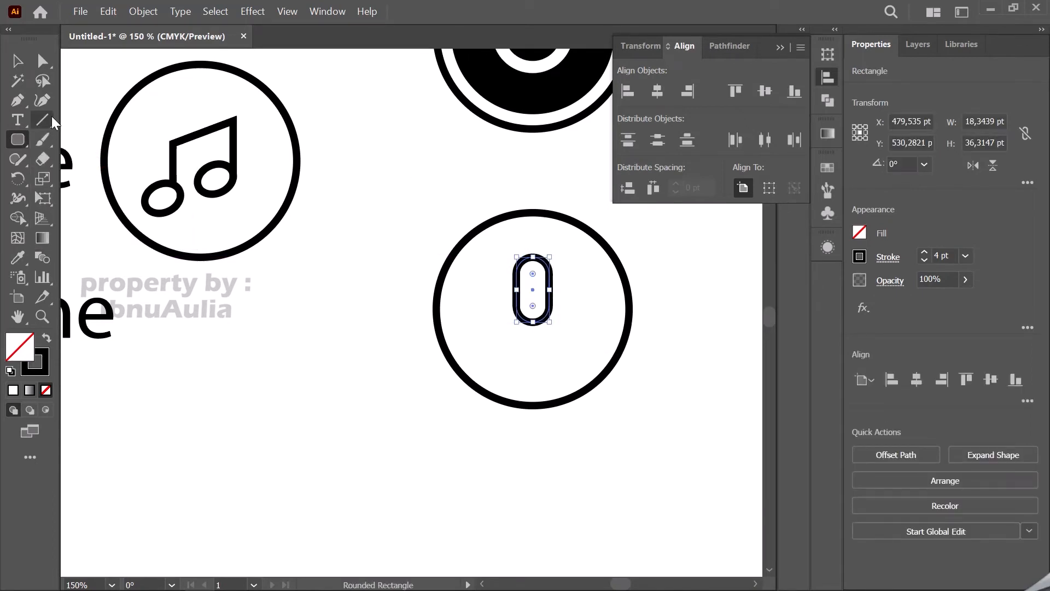
# Step: Draw a circle about 42 pt in diameter around the lower part of the microphone body, centered on it horizontally
pyautogui.click(19, 140)
pyautogui.click(68, 179)
pyautogui.moveTo(497, 301); pyautogui.dragTo(567, 290)
pyautogui.click(17, 60)
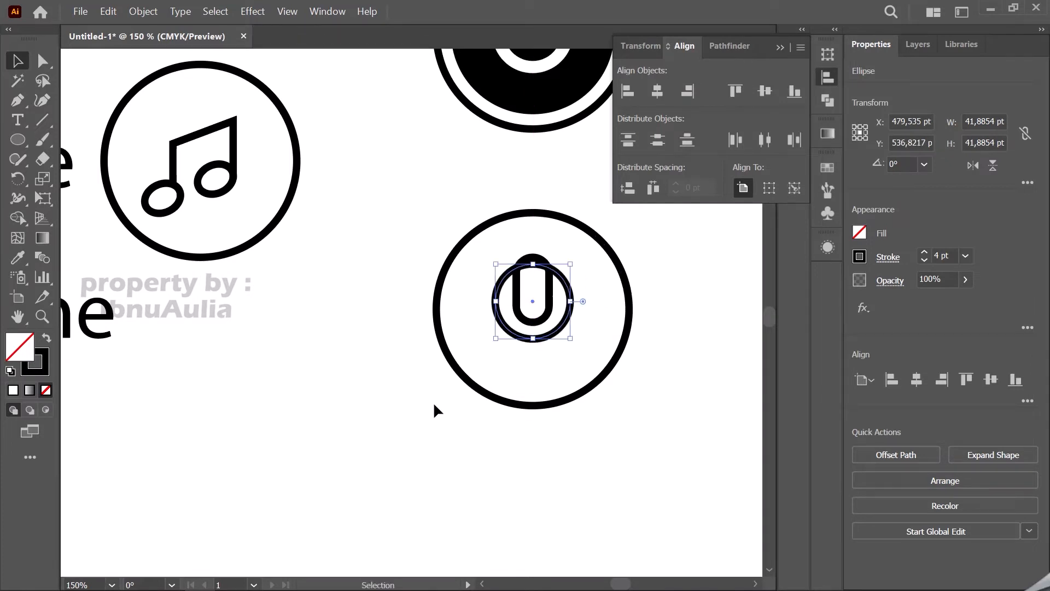
# Step: Delete the right anchor point of the circle around the microphone body to leave a half-circle arc
pyautogui.click(42, 61)
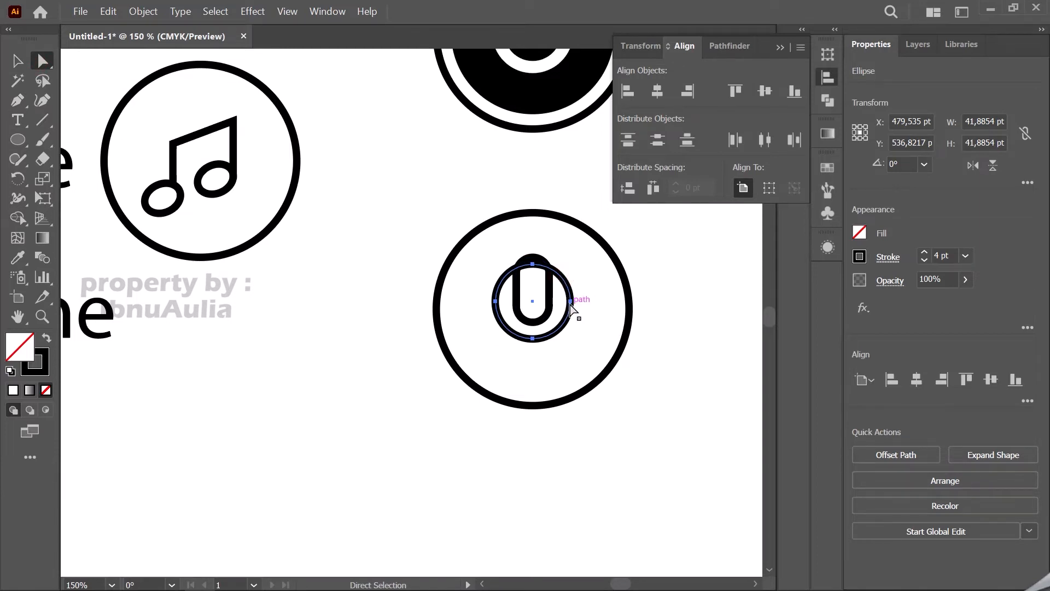
pyautogui.click(570, 300)
pyautogui.press('Delete')
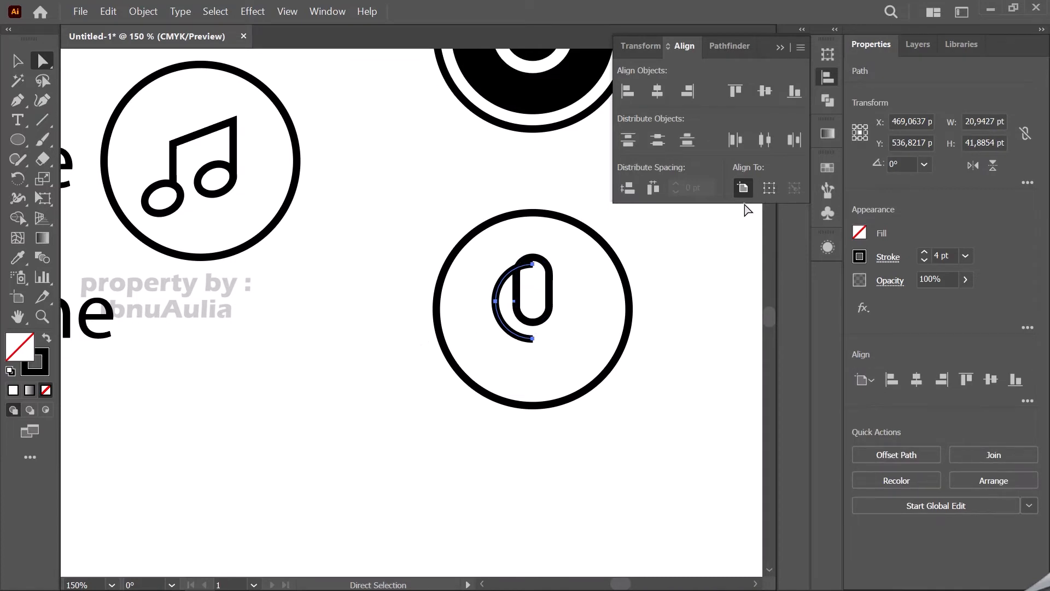
# Step: Rotate the half-circle arc by 45°
pyautogui.click(924, 165)
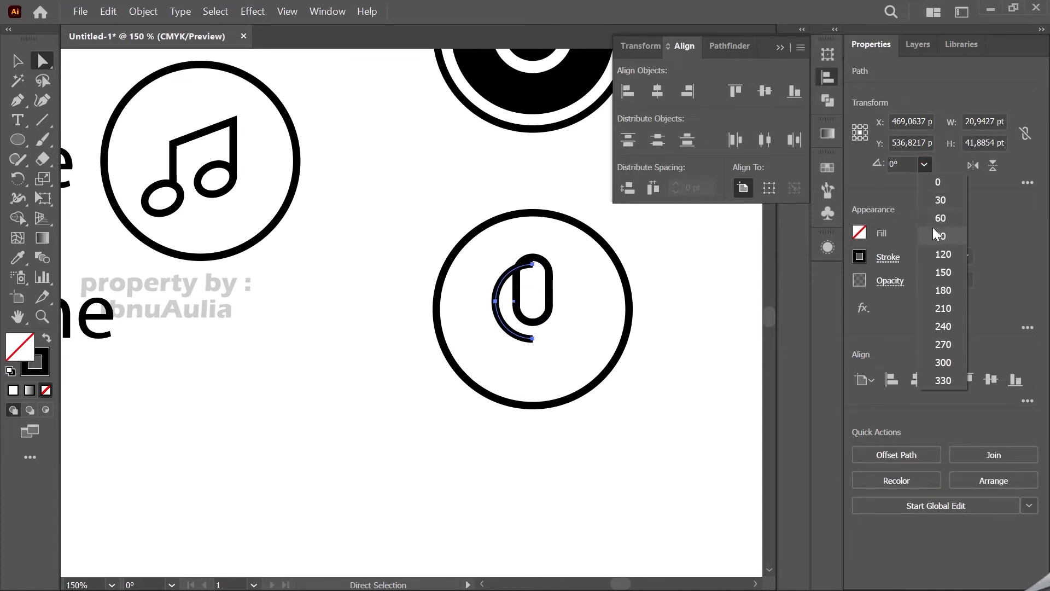
pyautogui.click(923, 165)
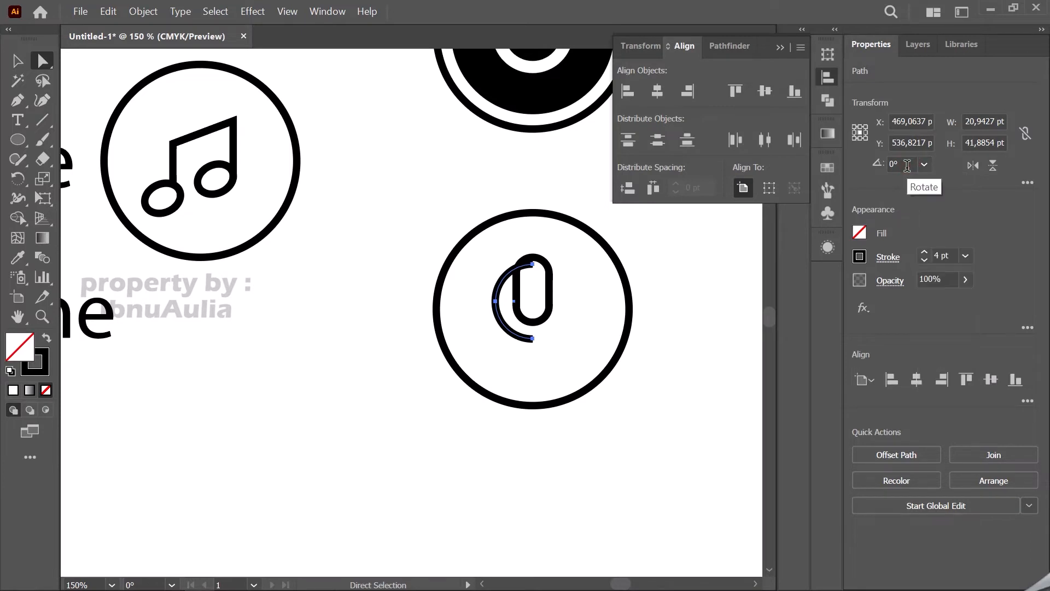
pyautogui.click(891, 165)
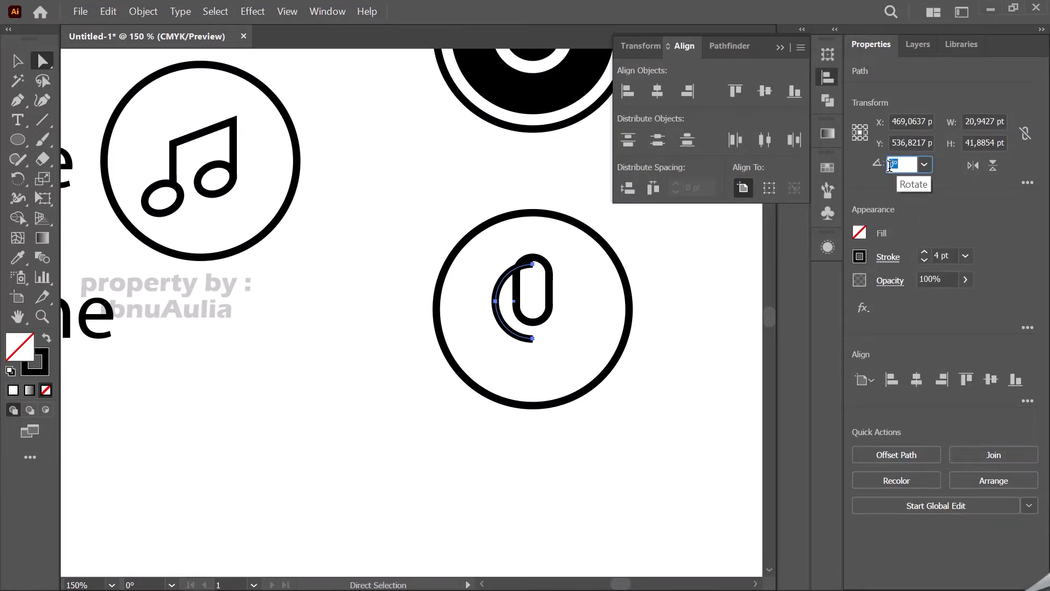
pyautogui.write('45')
pyautogui.press('Return')
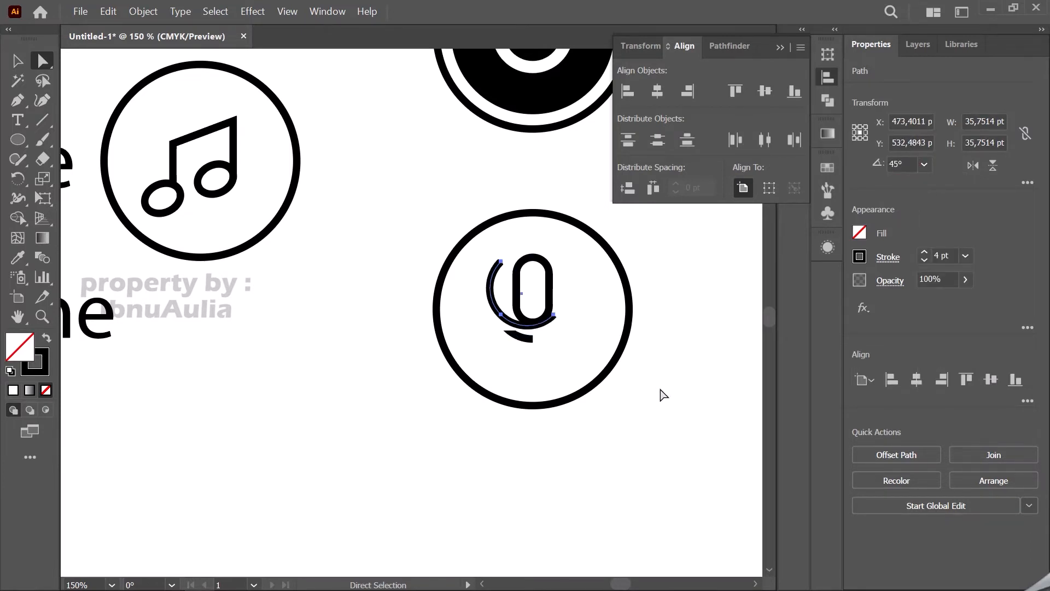
# Step: Set the rotation of the half-circle arc at the microphone to 90° so its open side faces up
pyautogui.click(661, 393)
pyautogui.scroll(2, 526, 350)
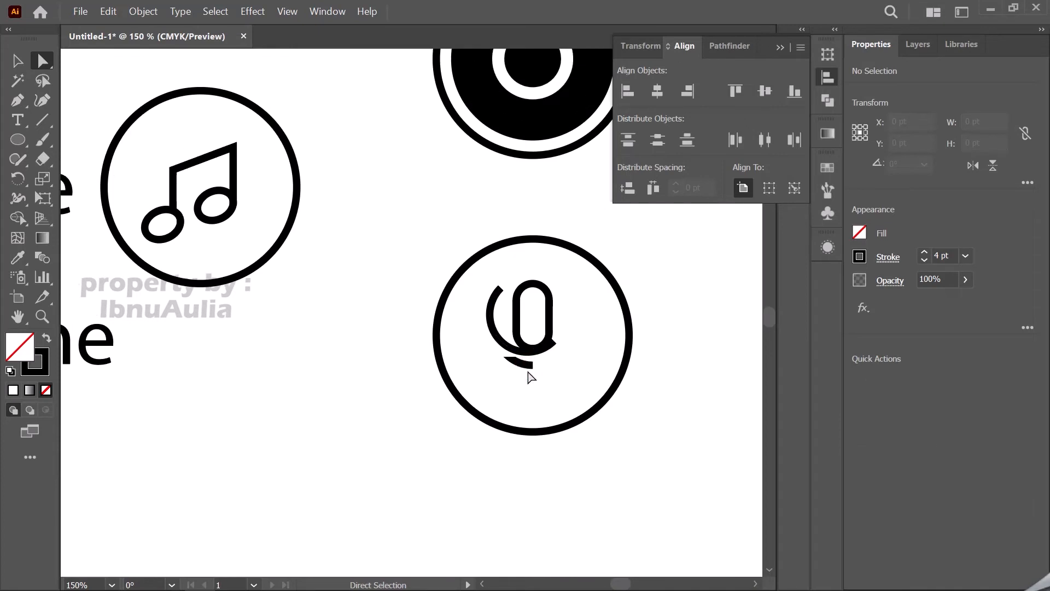
pyautogui.scroll(4, 529, 374)
pyautogui.click(489, 382)
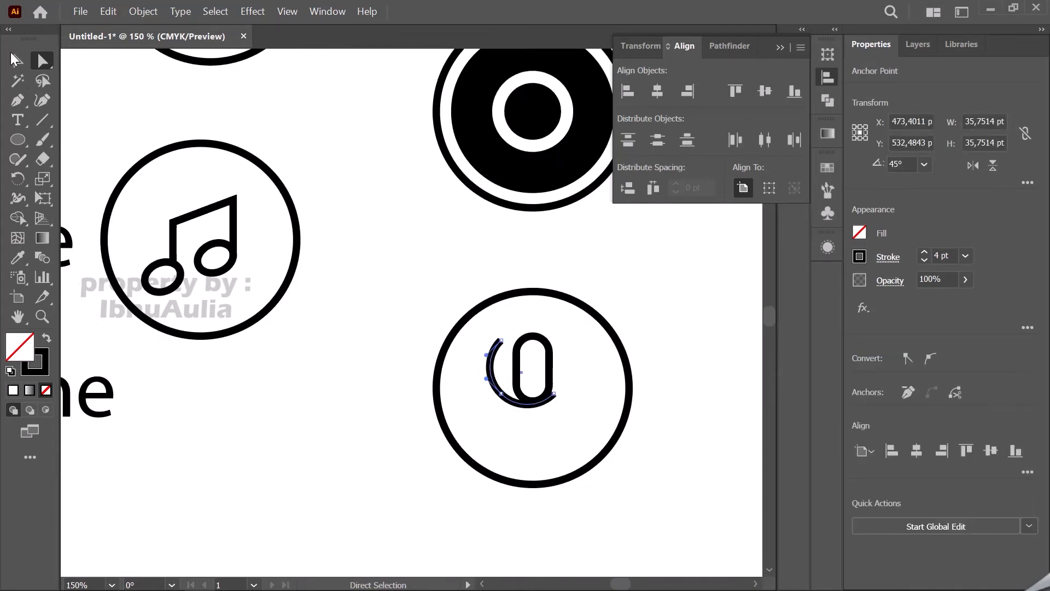
pyautogui.click(15, 59)
pyautogui.click(924, 164)
pyautogui.click(947, 232)
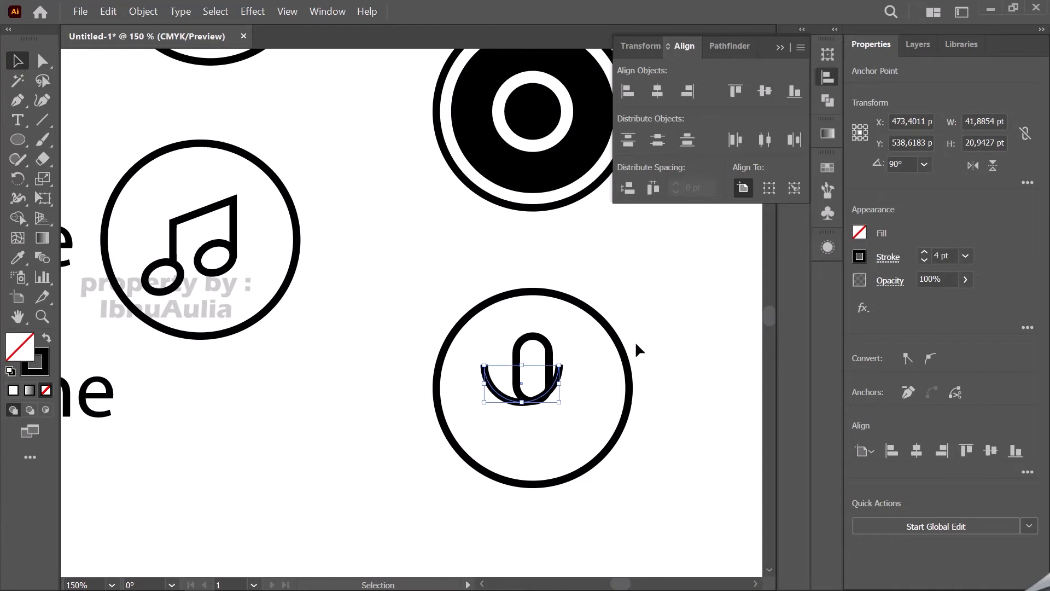
# Step: Move the half-circle arc so it cradles the lower end of the microphone body, centered on it horizontally
pyautogui.click(671, 388)
pyautogui.moveTo(524, 413); pyautogui.dragTo(529, 421)
pyautogui.click(723, 405)
pyautogui.scroll(3, 534, 447)
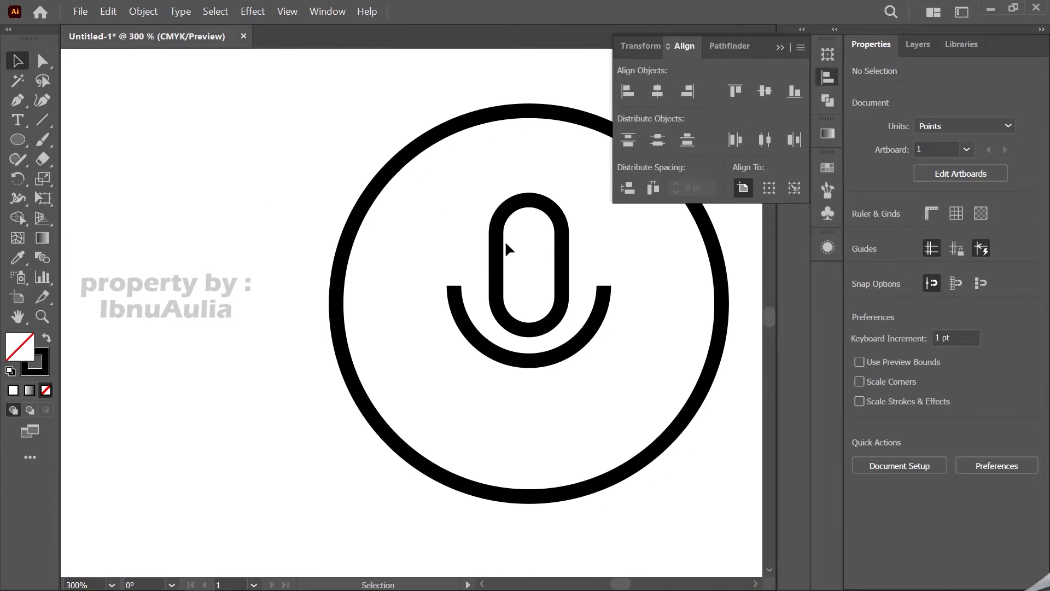
pyautogui.click(544, 206)
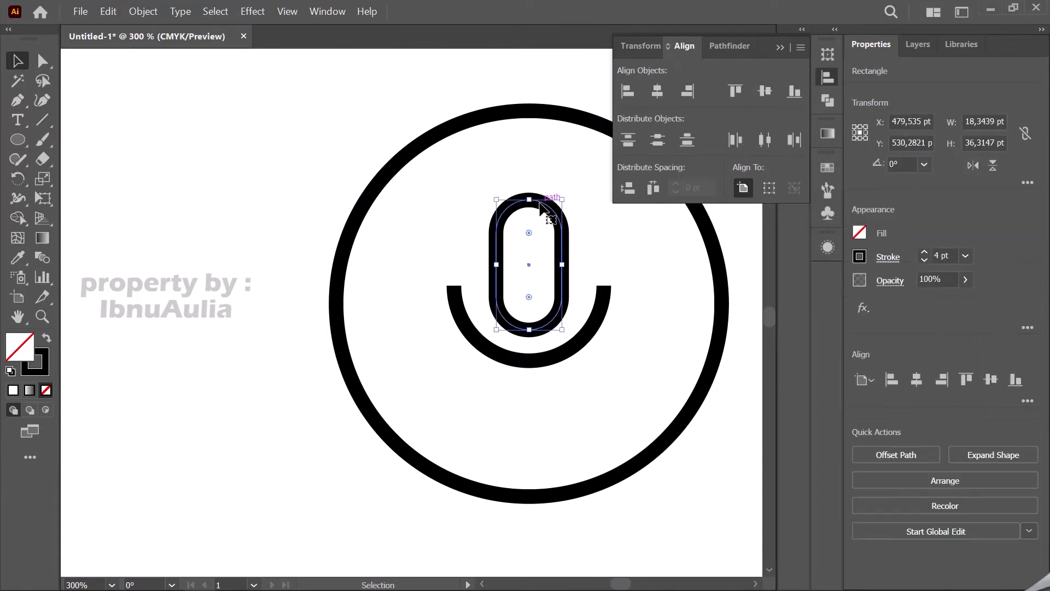
pyautogui.moveTo(540, 203); pyautogui.dragTo(545, 393)
pyautogui.moveTo(567, 446); pyautogui.dragTo(500, 452)
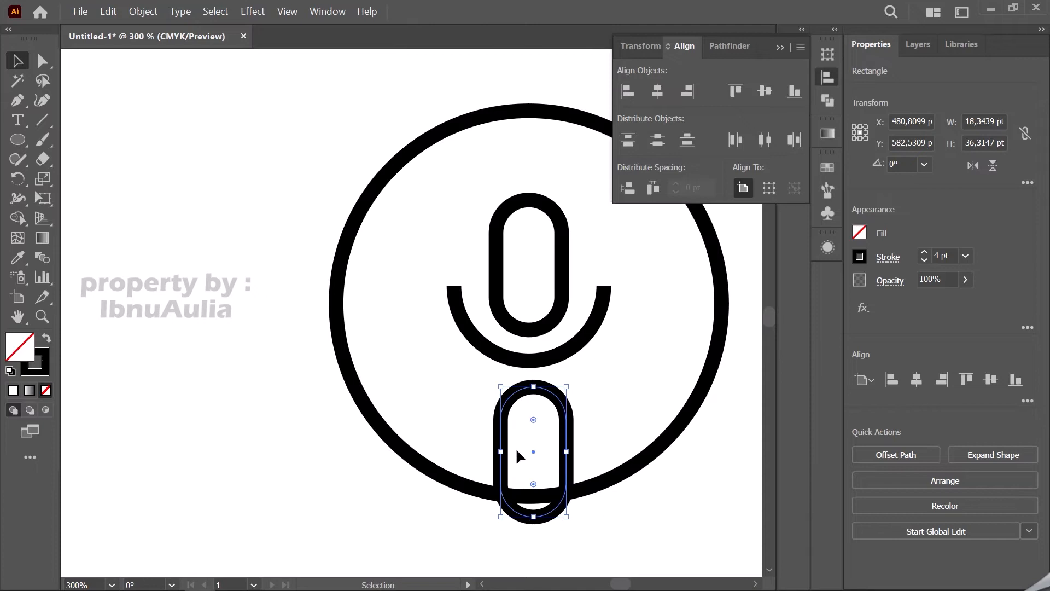
pyautogui.press('Delete')
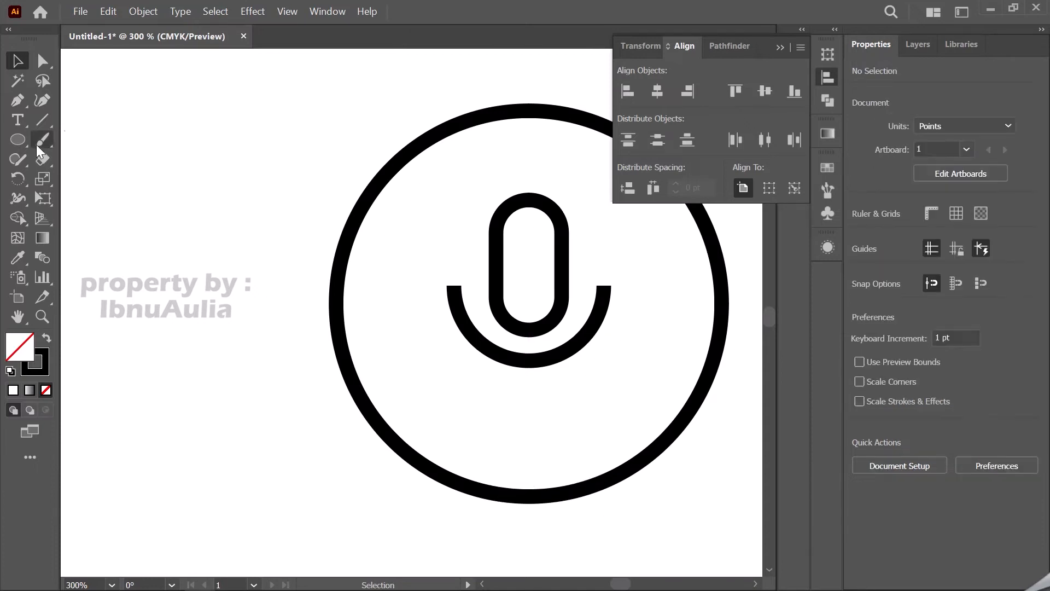
# Step: Draw a vertical stem about 25 pt long with the Pen tool, straight down from the arc's lowest point
pyautogui.click(18, 98)
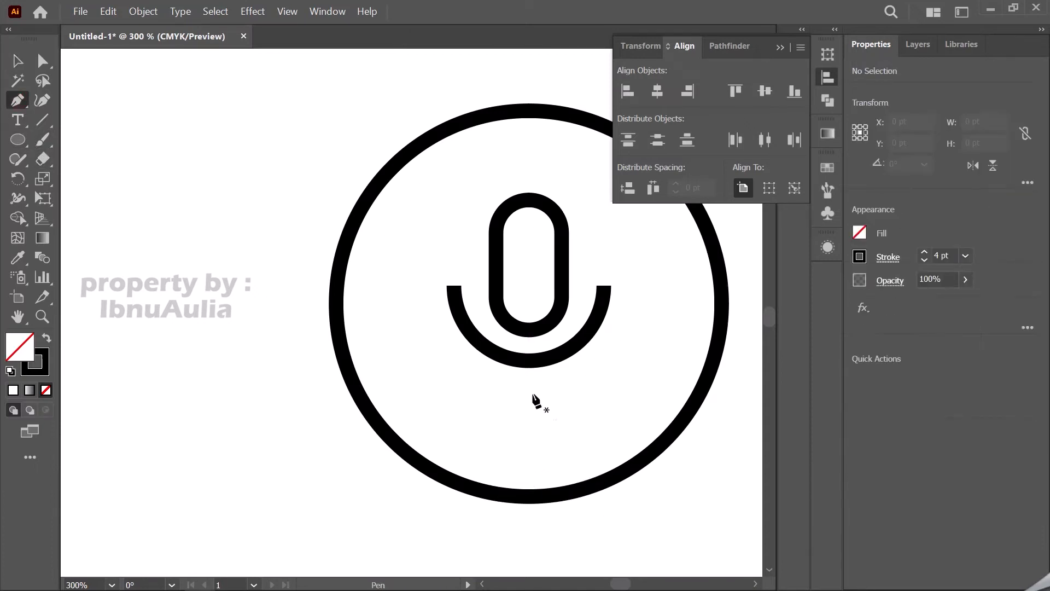
pyautogui.click(528, 360)
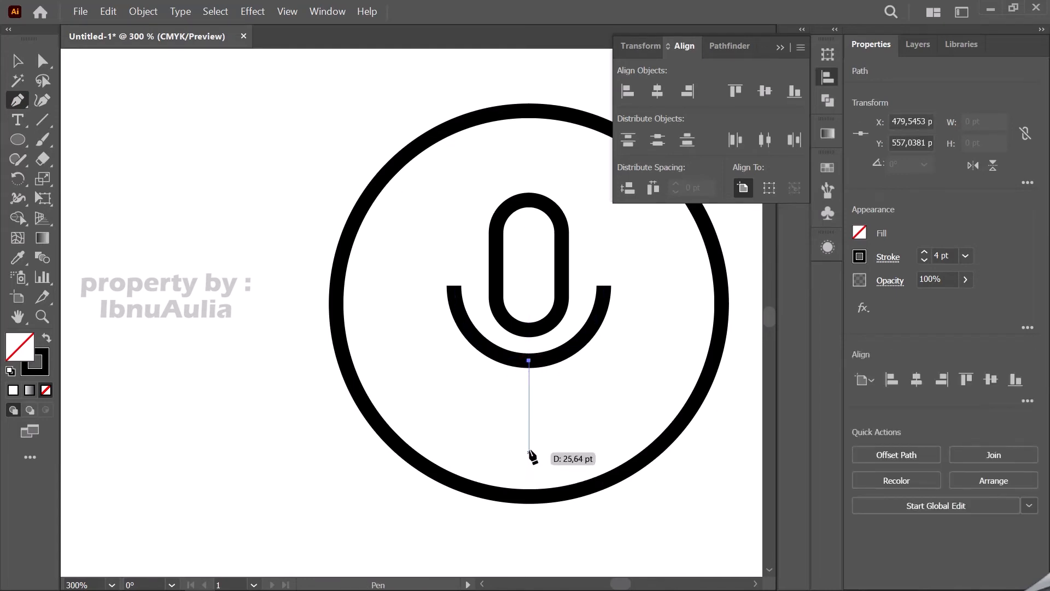
pyautogui.keyDown('shift'); pyautogui.click(529, 450); pyautogui.keyUp('shift')
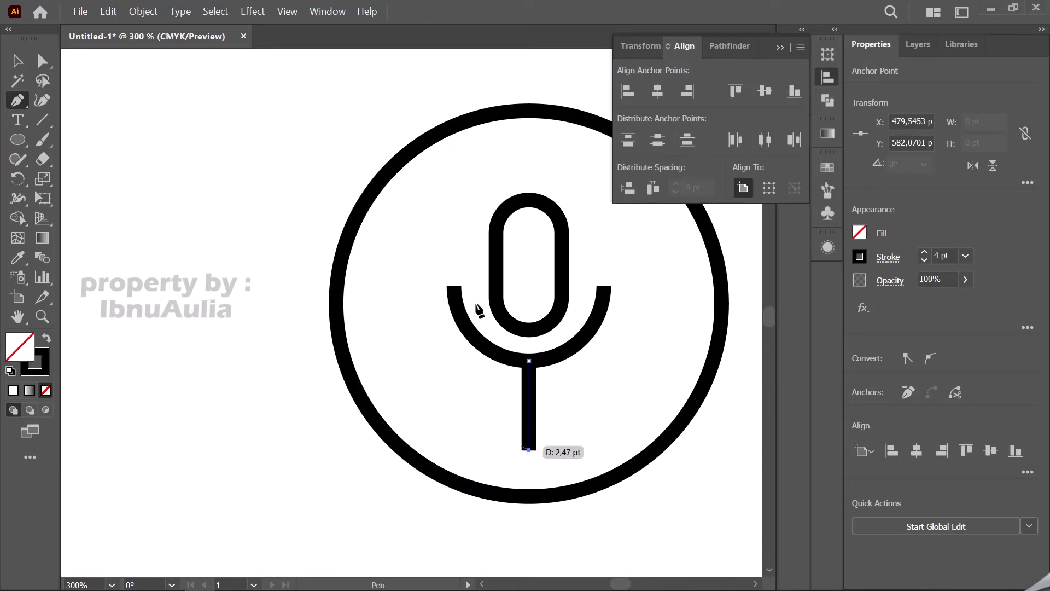
pyautogui.click(17, 61)
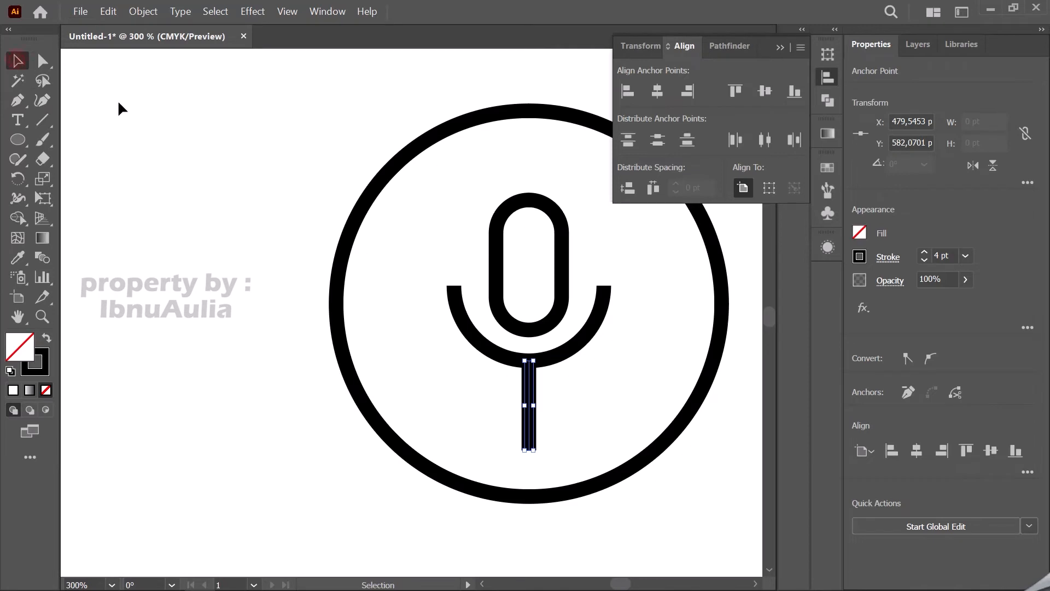
pyautogui.click(445, 254)
# Step: Give the strokes of the microphone's arc and stem round caps and round corner joins
pyautogui.click(530, 445)
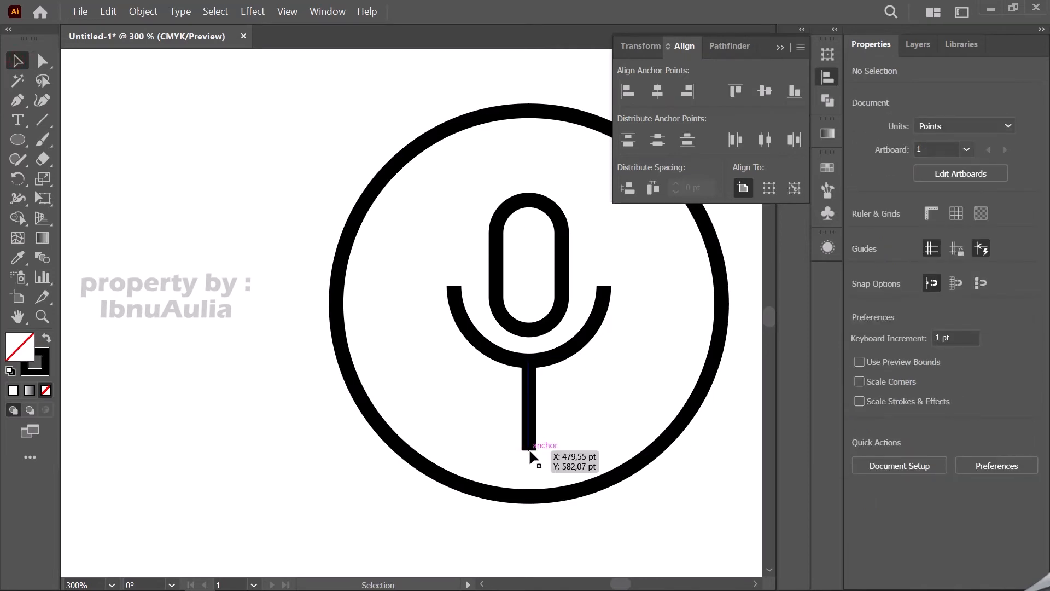
pyautogui.keyDown('shift'); pyautogui.click(564, 350); pyautogui.keyUp('shift')
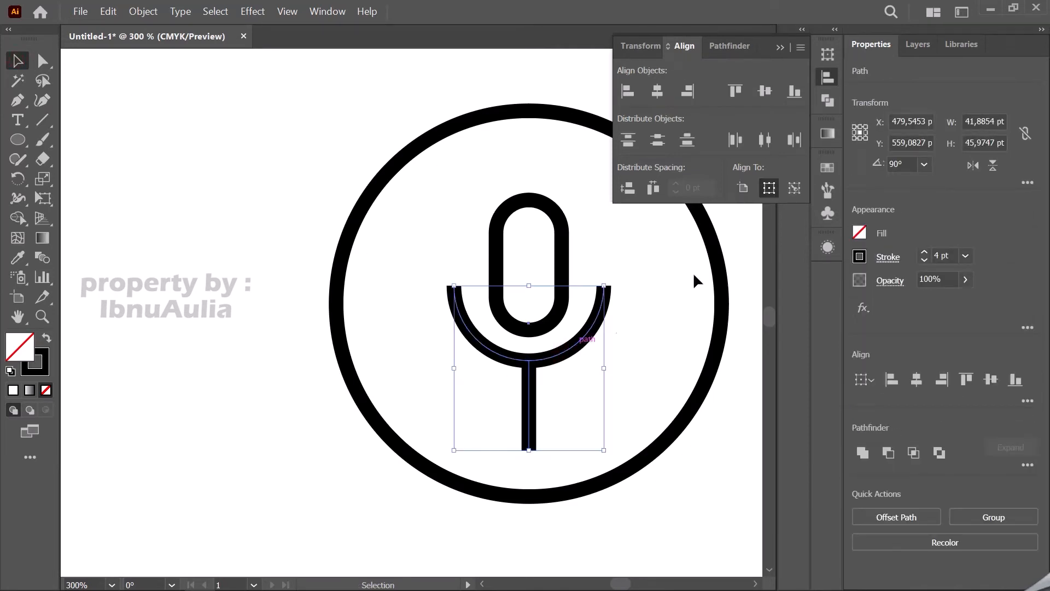
pyautogui.click(886, 258)
pyautogui.click(803, 321)
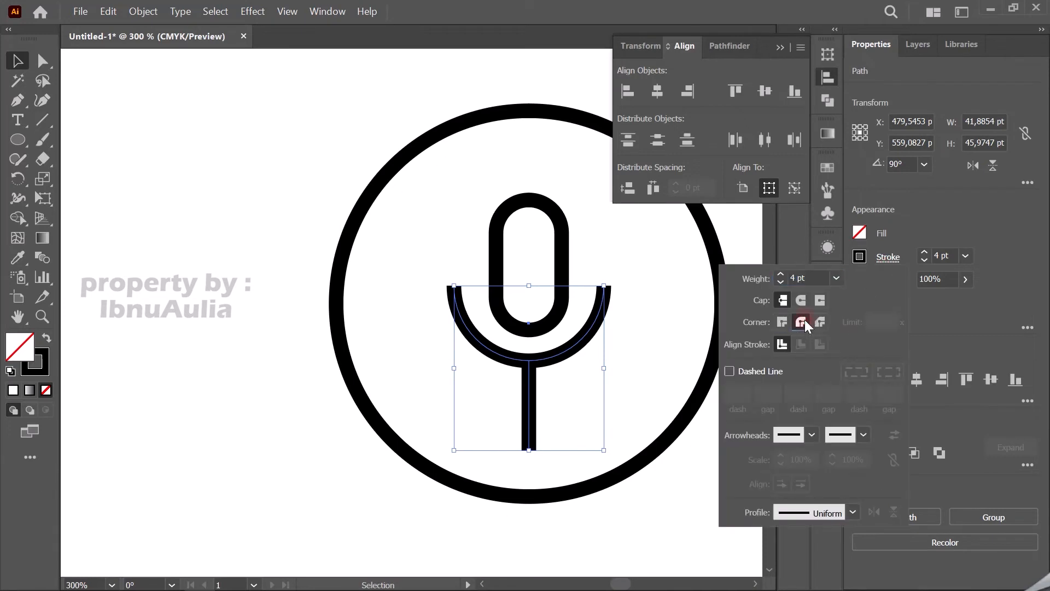
pyautogui.click(800, 300)
pyautogui.click(676, 480)
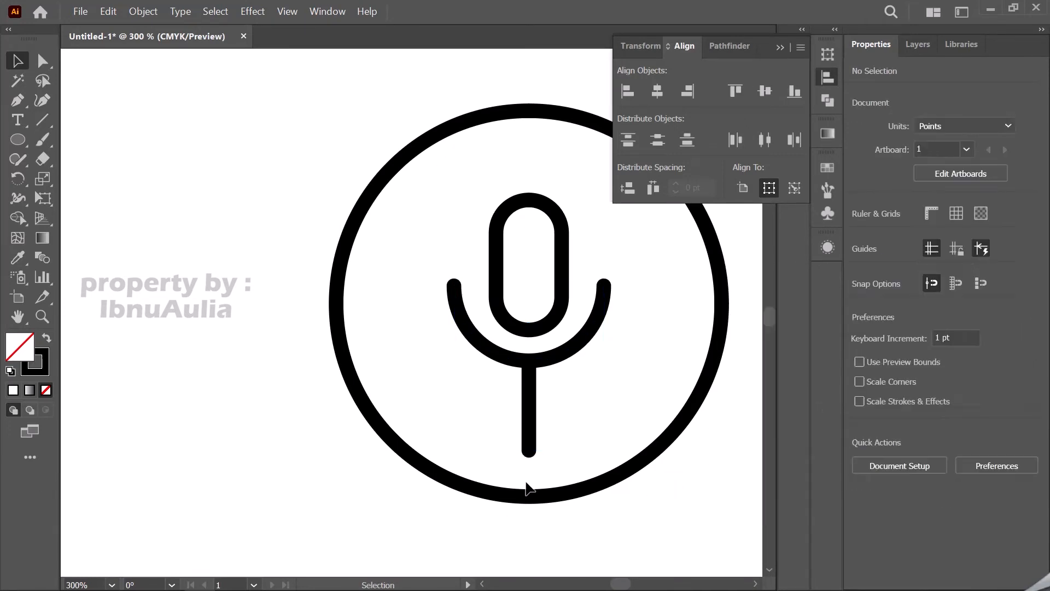
# Step: Stretch the microphone body upward to a height of about 46 pt, keeping its lower end in place
pyautogui.click(528, 200)
pyautogui.moveTo(529, 194); pyautogui.dragTo(528, 166)
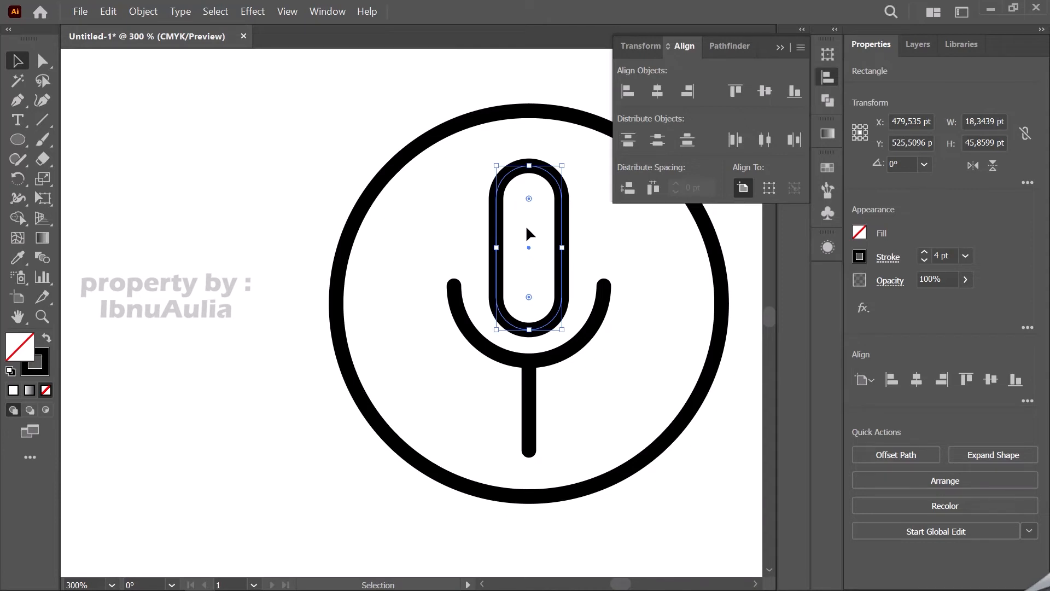
pyautogui.click(110, 432)
# Step: Scale the microphone's body, arc and stem together down to about 33 by 62 pt and group them
pyautogui.scroll(-1, 450, 350)
pyautogui.scroll(-3, 514, 369)
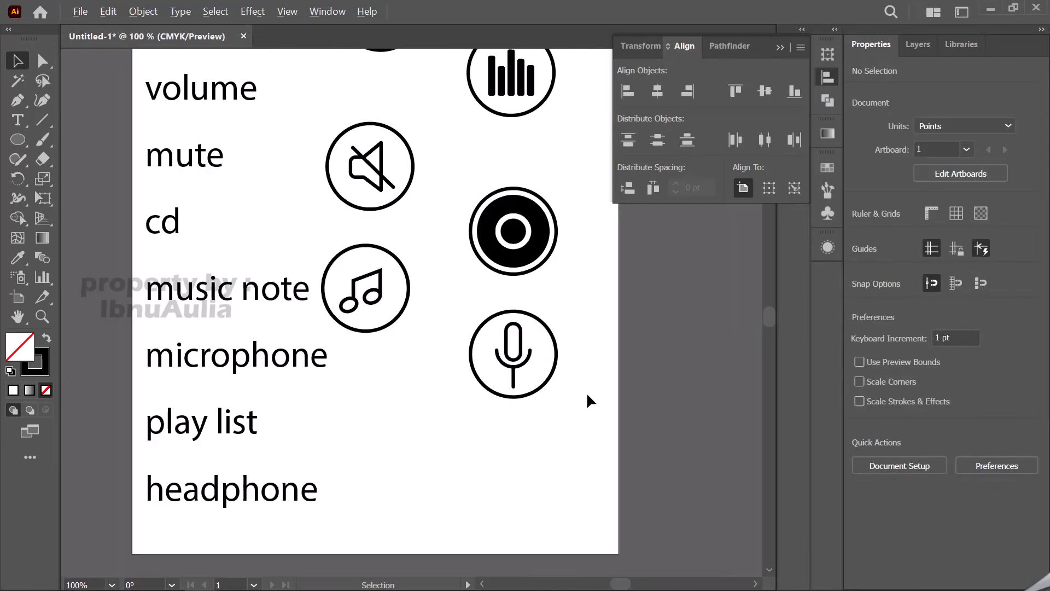
pyautogui.scroll(2, 524, 362)
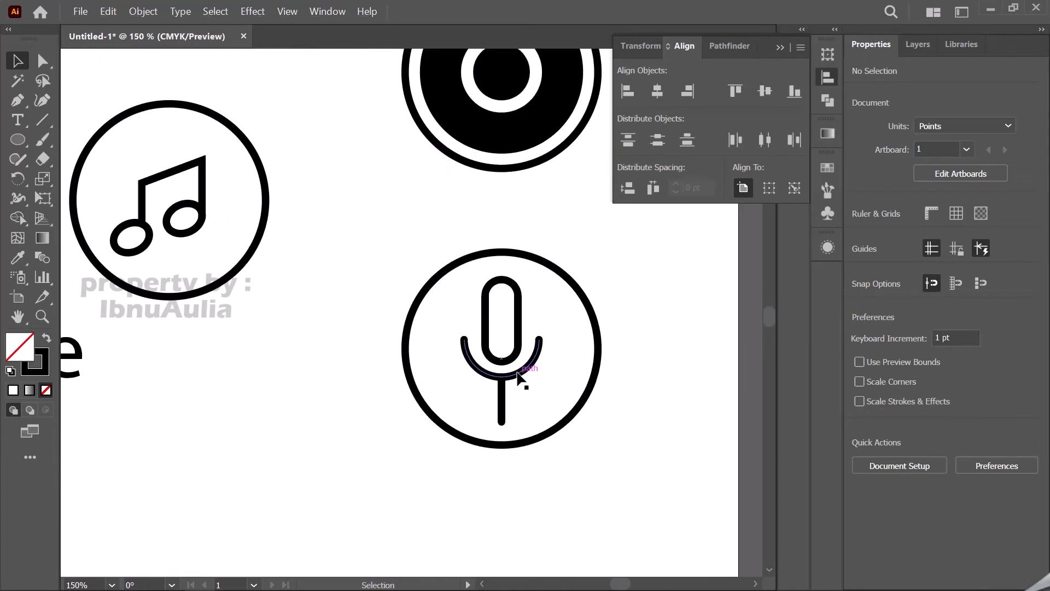
pyautogui.click(519, 374)
pyautogui.keyDown('shift'); pyautogui.click(502, 404); pyautogui.keyUp('shift')
pyautogui.keyDown('shift'); pyautogui.click(518, 335); pyautogui.keyUp('shift')
pyautogui.moveTo(545, 279); pyautogui.dragTo(525, 310)
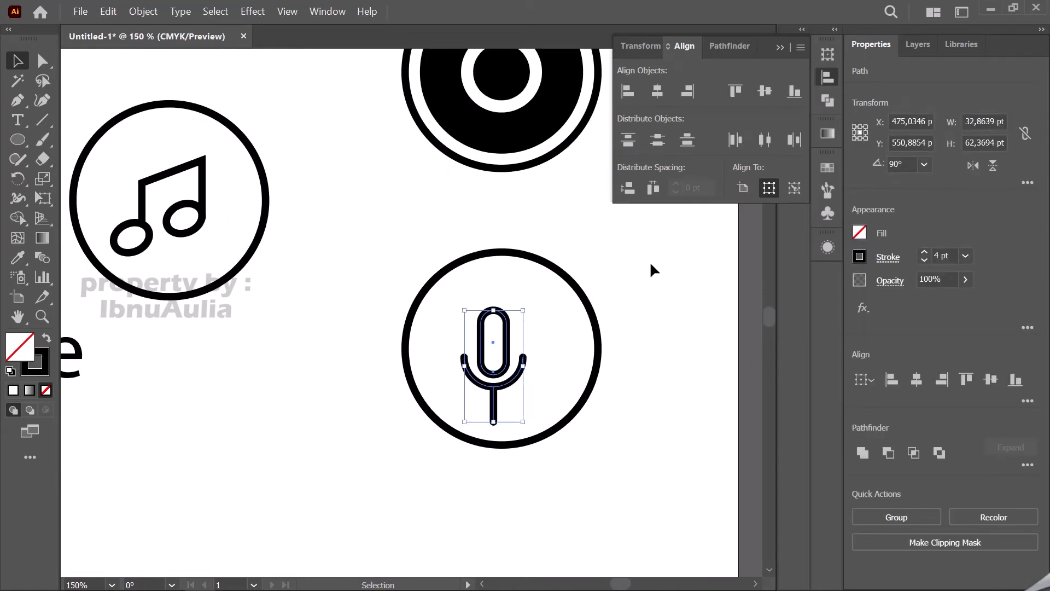
pyautogui.rightClick(506, 363)
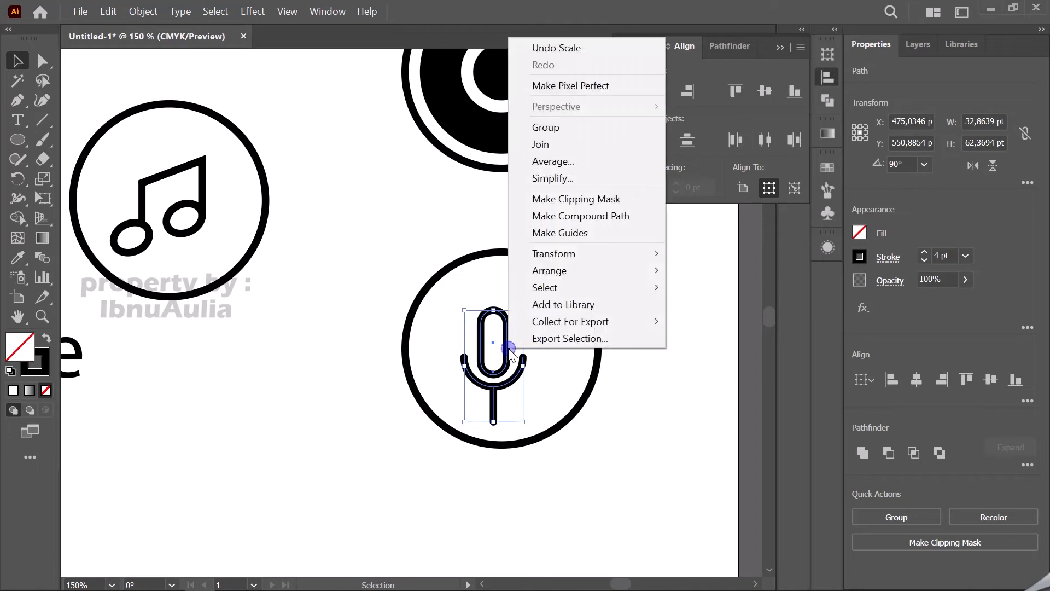
pyautogui.click(567, 129)
# Step: Align the microphone group and its surrounding circle to each other's horizontal and vertical centers
pyautogui.keyDown('shift'); pyautogui.click(596, 315); pyautogui.keyUp('shift')
pyautogui.click(658, 91)
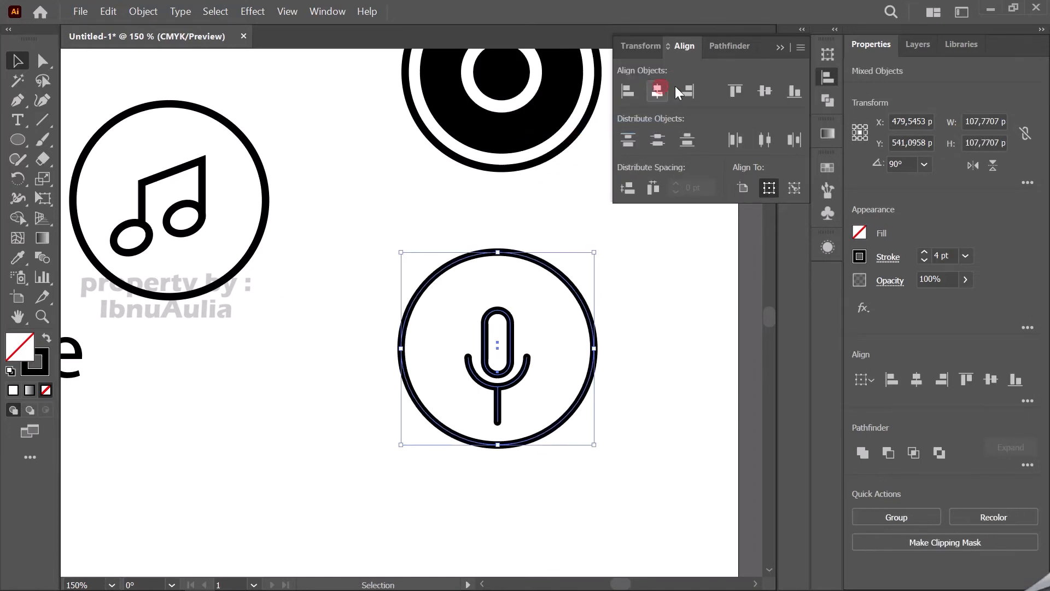
pyautogui.click(764, 91)
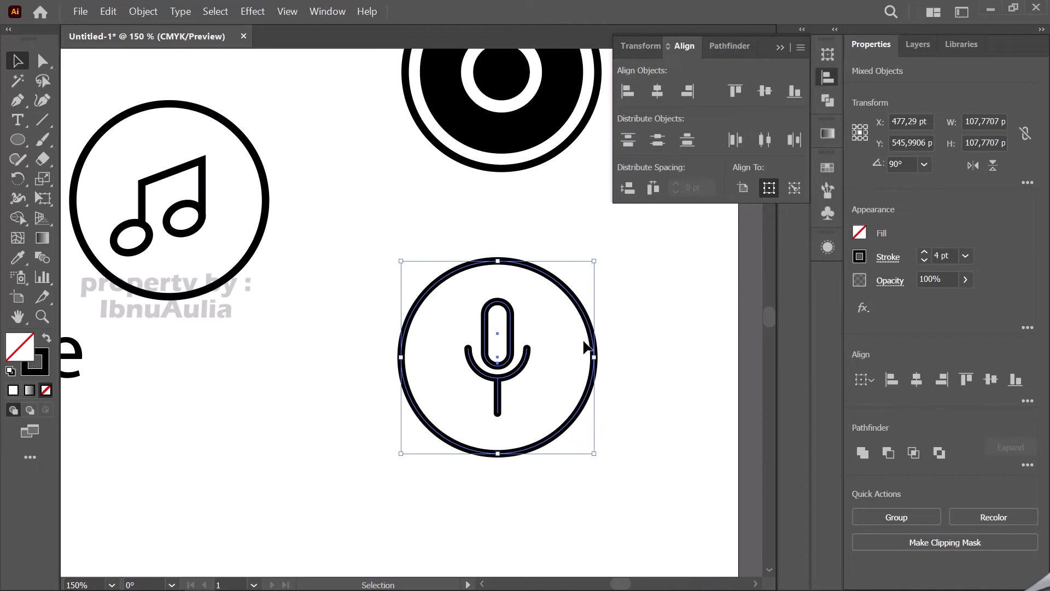
pyautogui.click(703, 311)
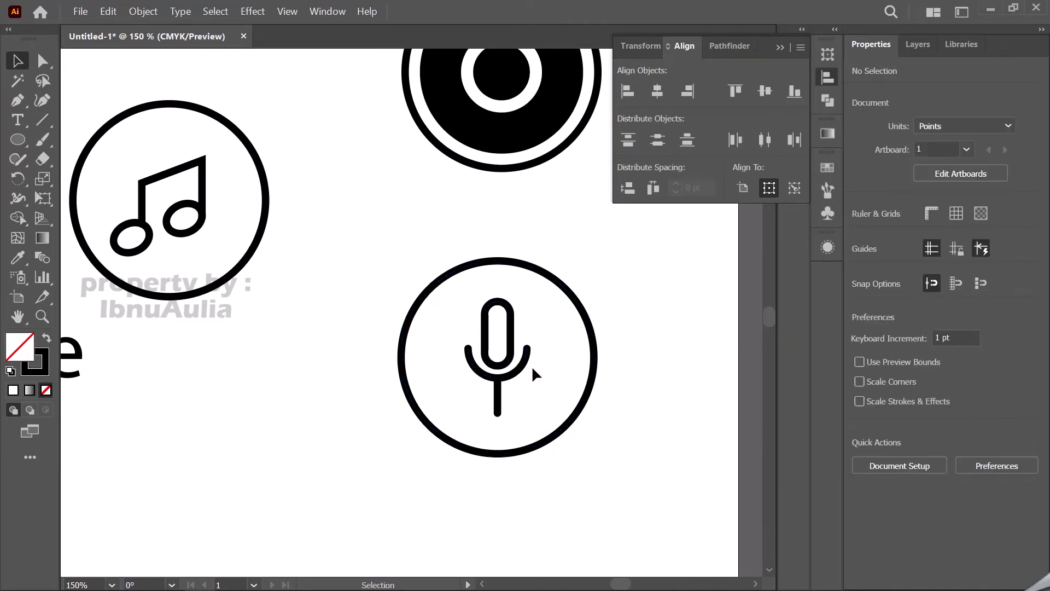
# Step: Duplicate the circle around the music note straight down to beside the "play list" label
pyautogui.scroll(-1, 538, 379)
pyautogui.scroll(-1, 538, 379)
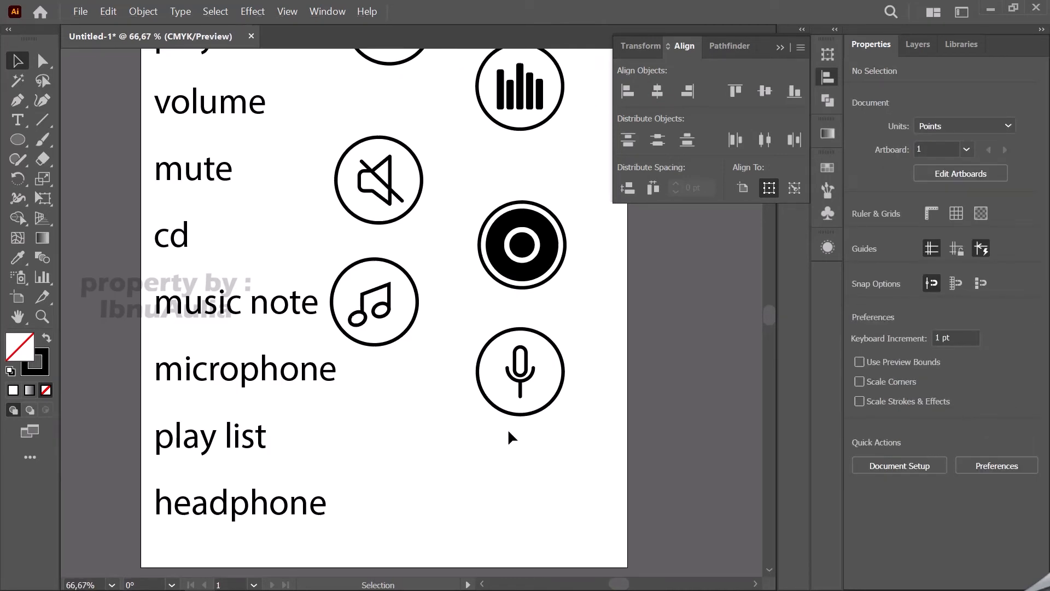
pyautogui.click(404, 332)
pyautogui.moveTo(403, 331); pyautogui.dragTo(417, 469)
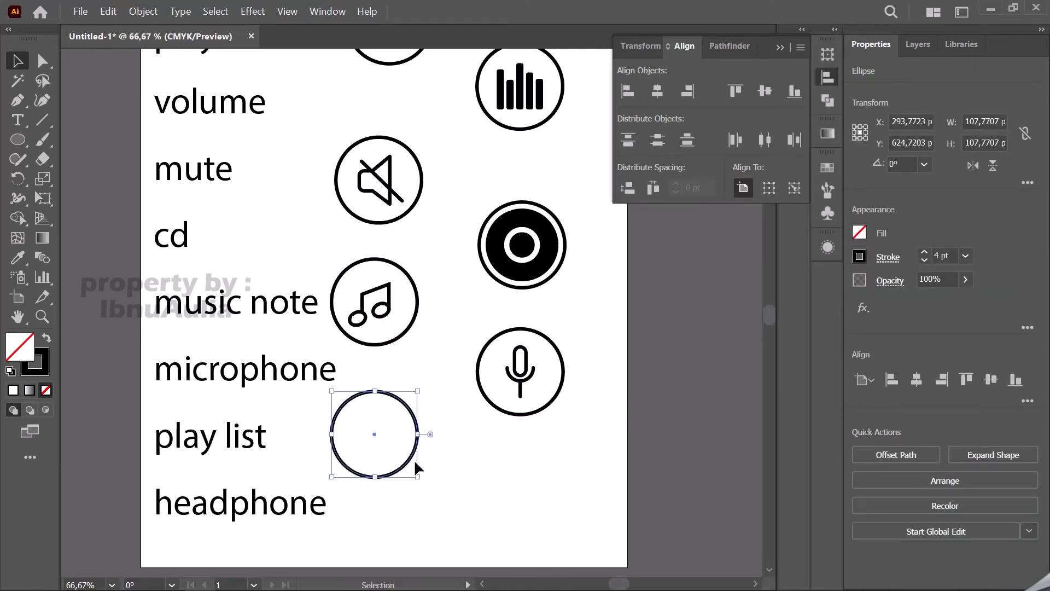
pyautogui.click(694, 411)
# Step: Draw a solid black dot about 10 pt in diameter without a stroke in the upper left of the play list circle
pyautogui.keyDown('alt'); pyautogui.scroll(3, 316, 455); pyautogui.keyUp('alt')
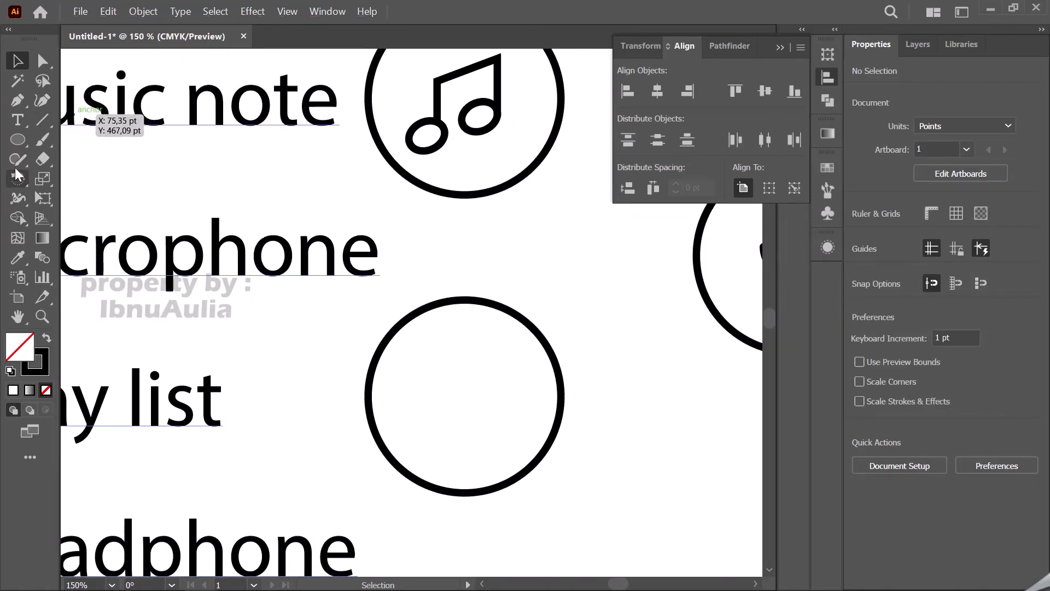
pyautogui.click(17, 140)
pyautogui.moveTo(406, 357); pyautogui.dragTo(430, 382)
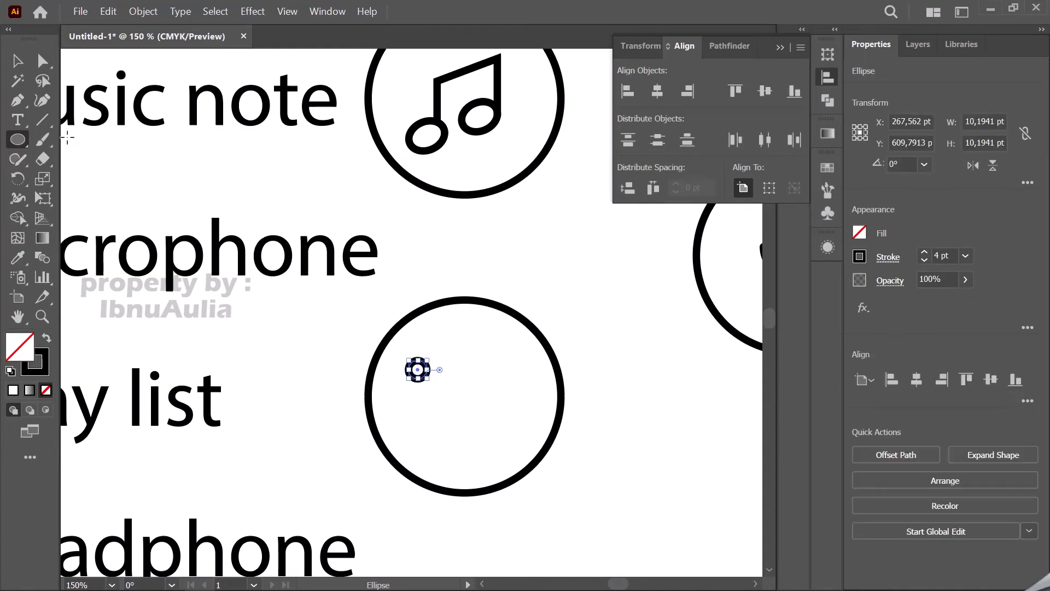
pyautogui.click(46, 338)
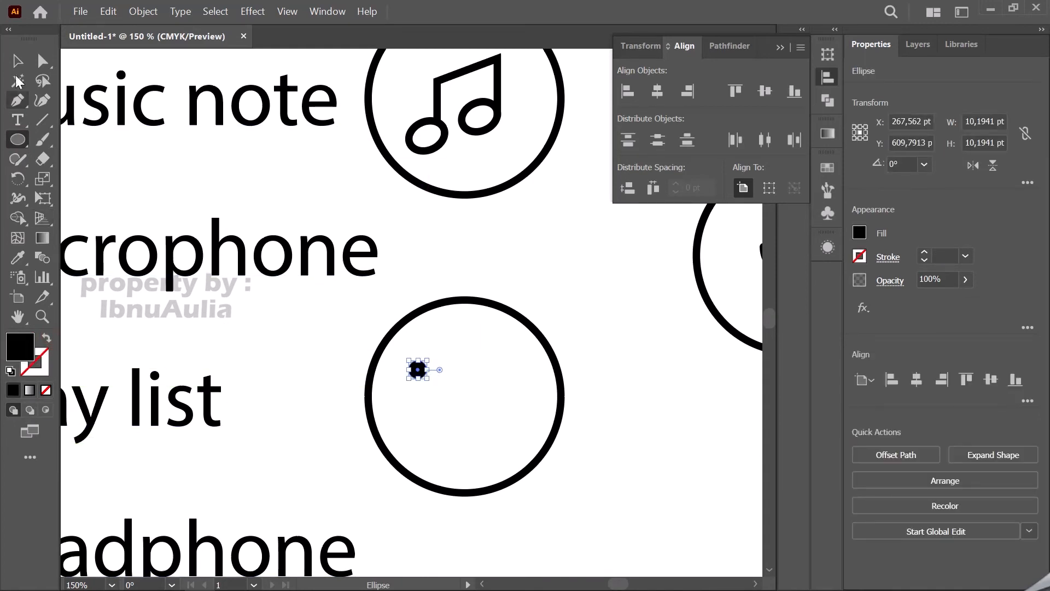
pyautogui.click(17, 61)
pyautogui.click(131, 54)
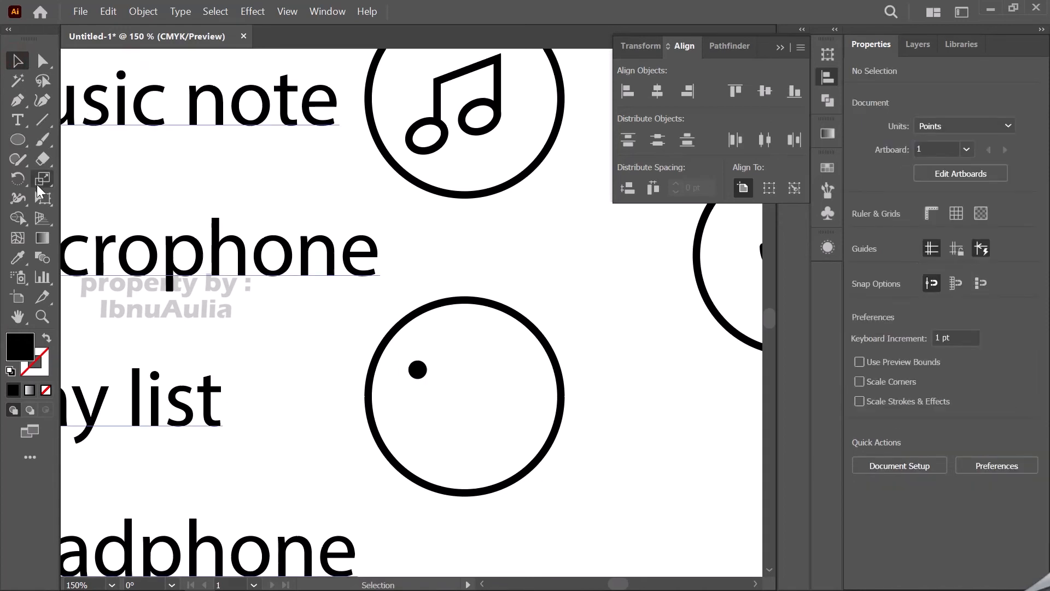
# Step: Draw a black bar about 41 by 3 pt and place it just right of the dot, vertically centered on it
pyautogui.click(21, 140)
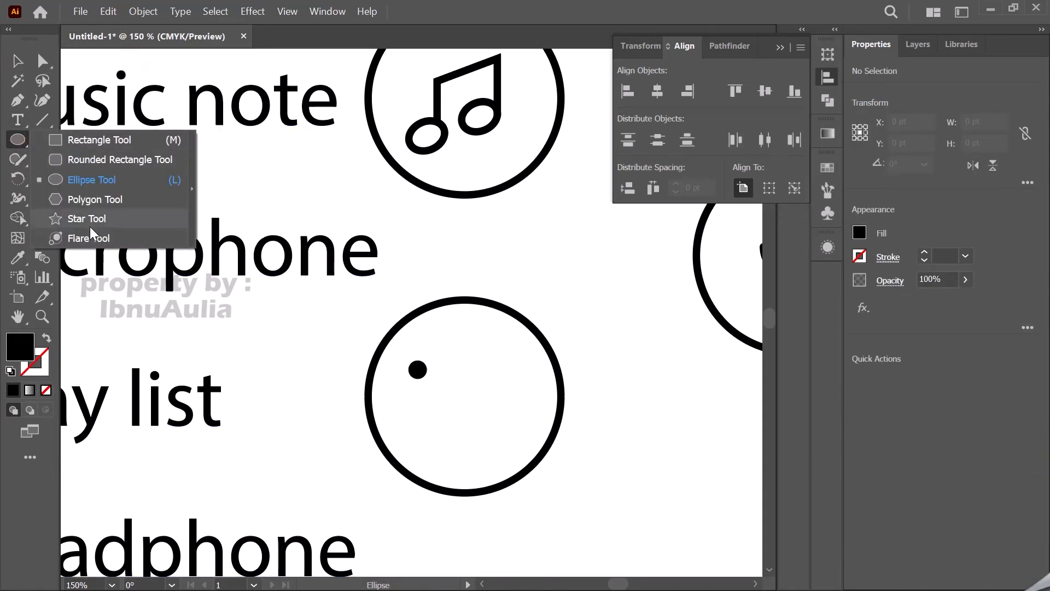
pyautogui.click(92, 139)
pyautogui.moveTo(460, 369); pyautogui.dragTo(534, 374)
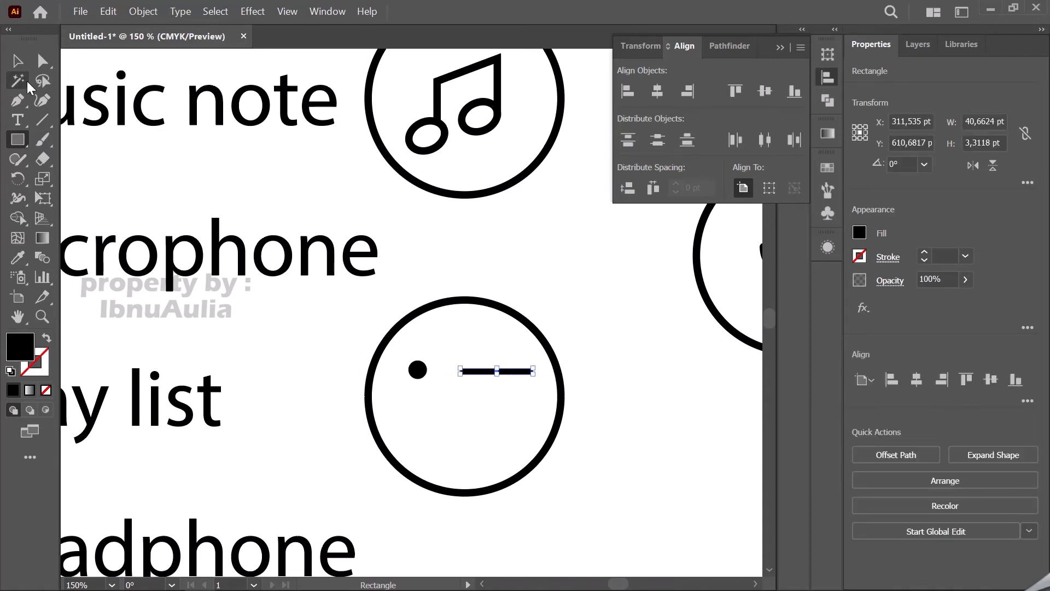
pyautogui.press('v')
pyautogui.moveTo(498, 375); pyautogui.dragTo(488, 375)
pyautogui.moveTo(487, 375); pyautogui.dragTo(489, 376)
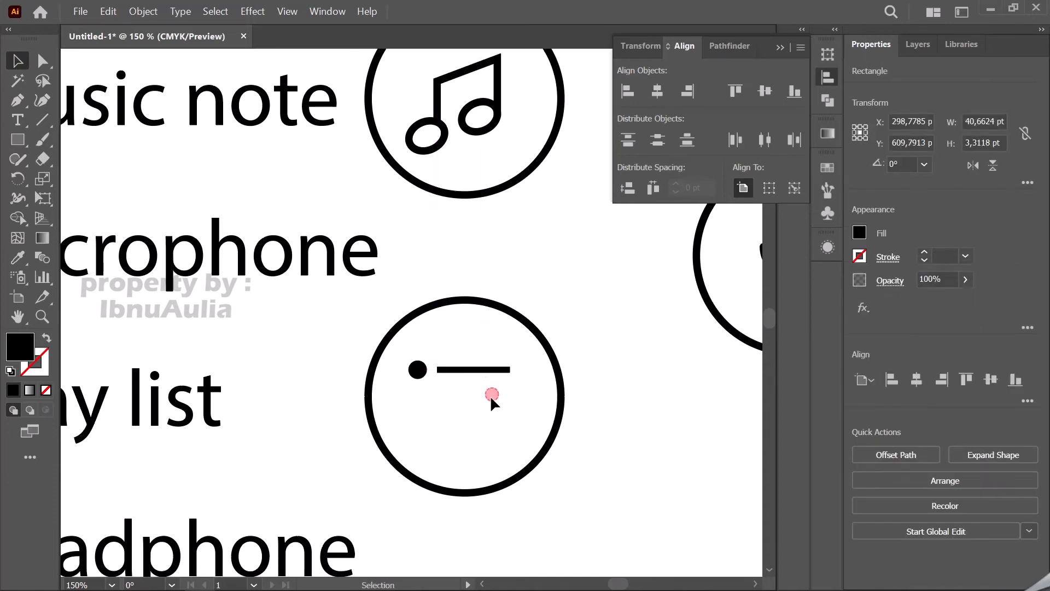
pyautogui.click(451, 409)
# Step: Duplicate the dot and bar about 15 pt lower and repeat the copy twice to make four list rows
pyautogui.click(417, 370)
pyautogui.keyDown('shift'); pyautogui.click(459, 371); pyautogui.keyUp('shift')
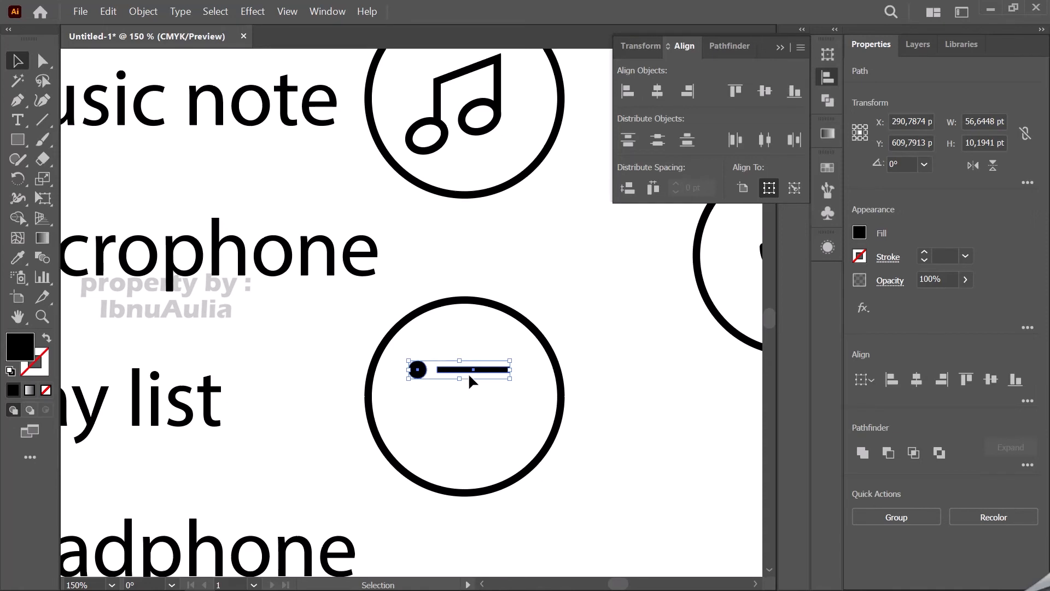
pyautogui.moveTo(469, 374); pyautogui.dragTo(467, 401)
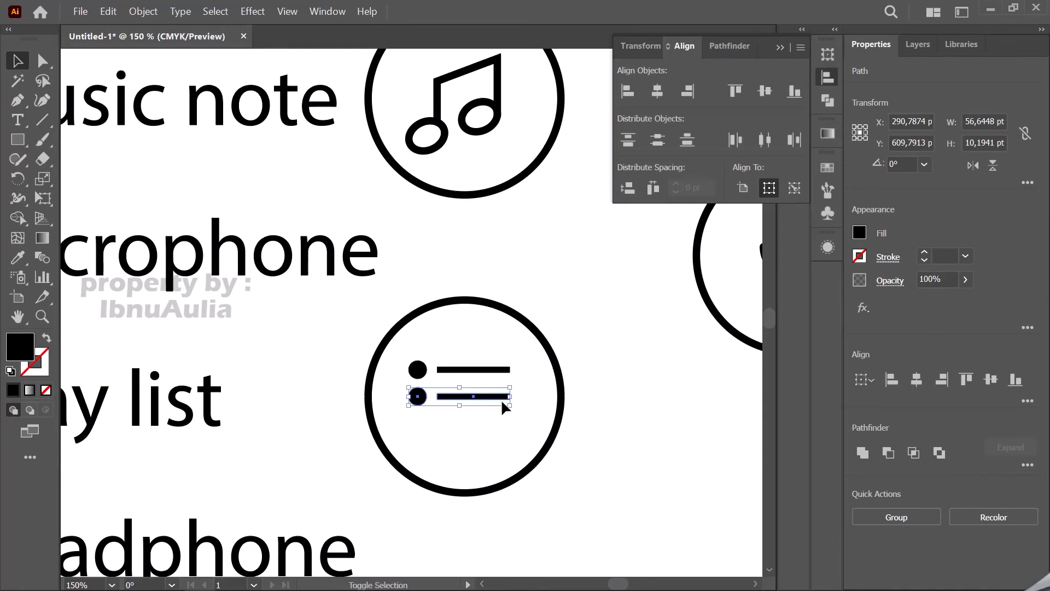
pyautogui.hotkey('ctrl', 'd')
pyautogui.hotkey('ctrl', 'd')
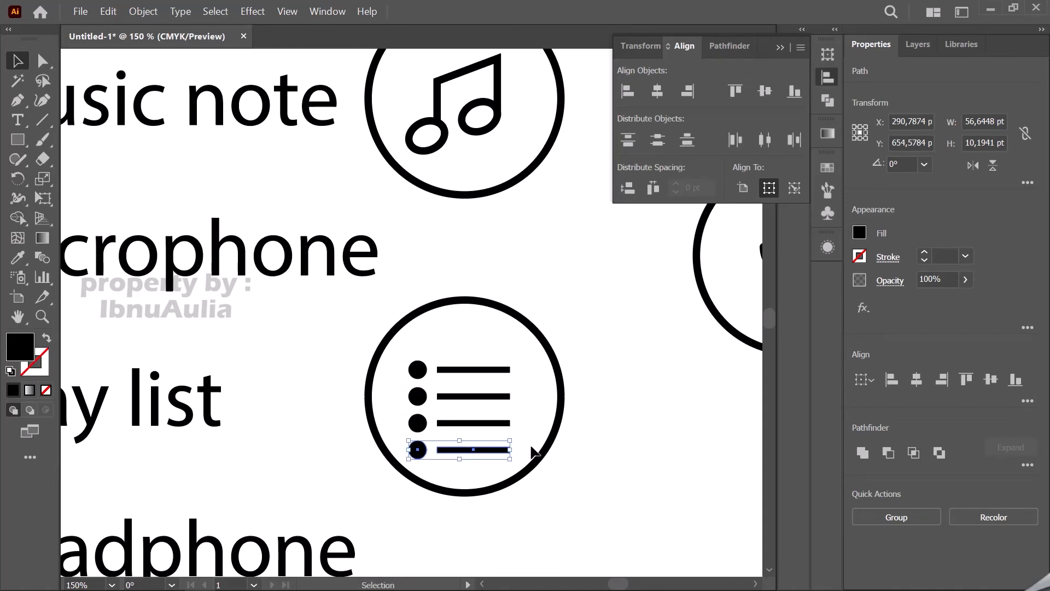
# Step: Center the four list rows as one unit inside the play list circle, horizontally and vertically
pyautogui.keyDown('shift'); pyautogui.click(473, 423); pyautogui.keyUp('shift')
pyautogui.keyDown('shift'); pyautogui.click(460, 396); pyautogui.keyUp('shift')
pyautogui.keyDown('shift'); pyautogui.click(468, 369); pyautogui.keyUp('shift')
pyautogui.keyDown('shift'); pyautogui.click(417, 366); pyautogui.keyUp('shift')
pyautogui.keyDown('shift'); pyautogui.click(421, 403); pyautogui.keyUp('shift')
pyautogui.keyDown('shift'); pyautogui.click(422, 425); pyautogui.keyUp('shift')
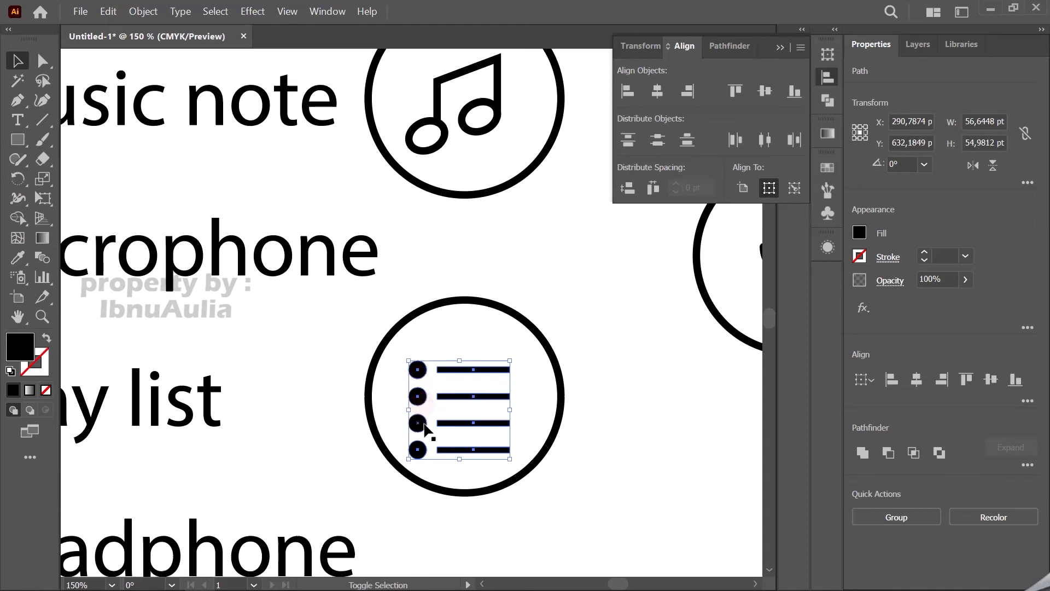
pyautogui.keyDown('shift'); pyautogui.click(549, 360); pyautogui.keyUp('shift')
pyautogui.click(656, 90)
pyautogui.click(764, 90)
pyautogui.scroll(-2, 490, 356)
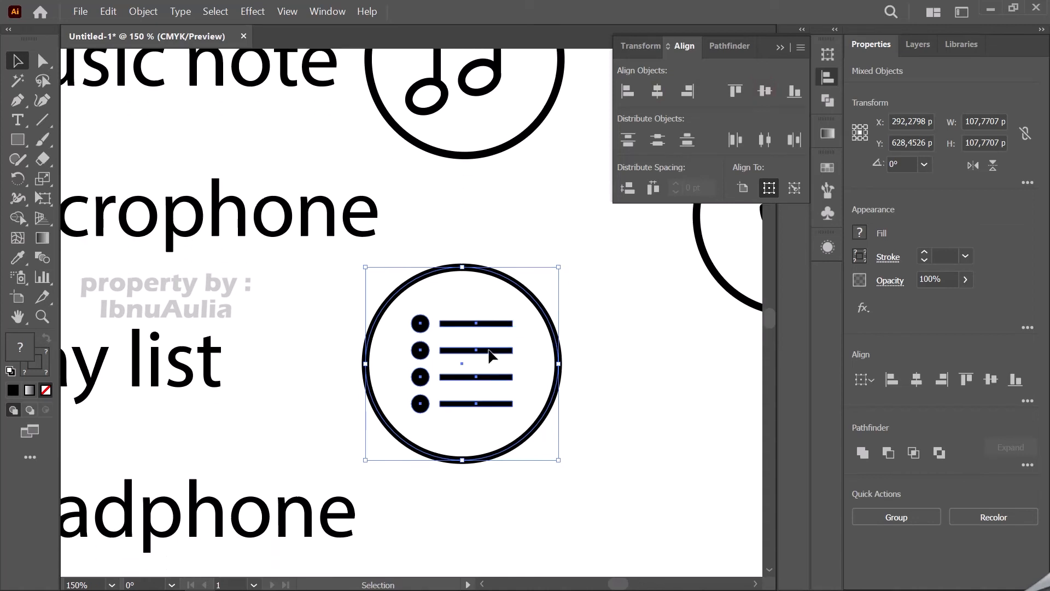
pyautogui.scroll(-1, 491, 356)
pyautogui.click(636, 342)
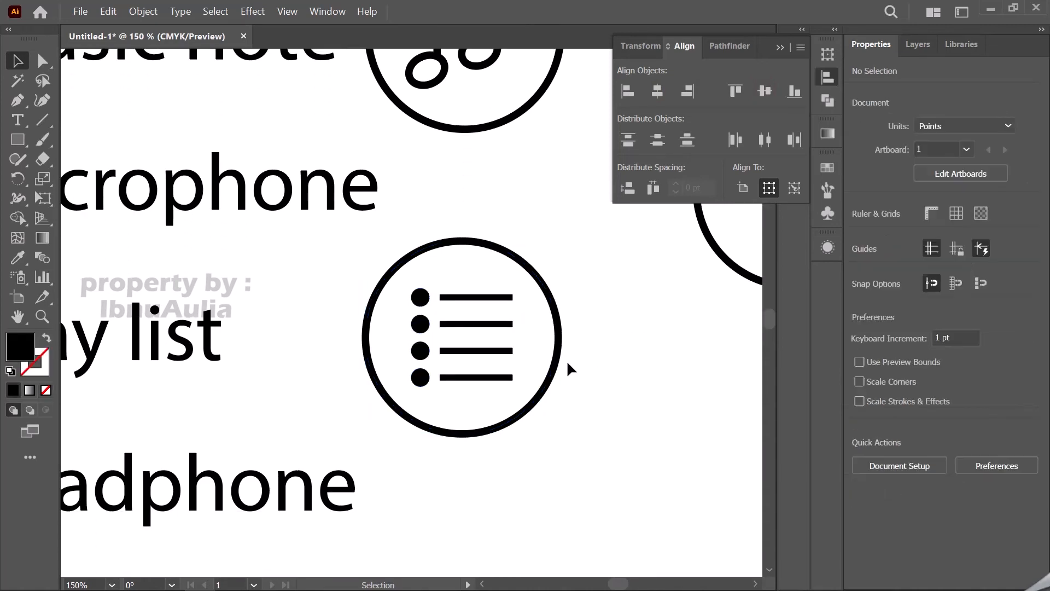
# Step: Duplicate the play list circle to beside the "headphone" label, directly below the microphone circle
pyautogui.scroll(-4, 519, 371)
pyautogui.scroll(2, 470, 386)
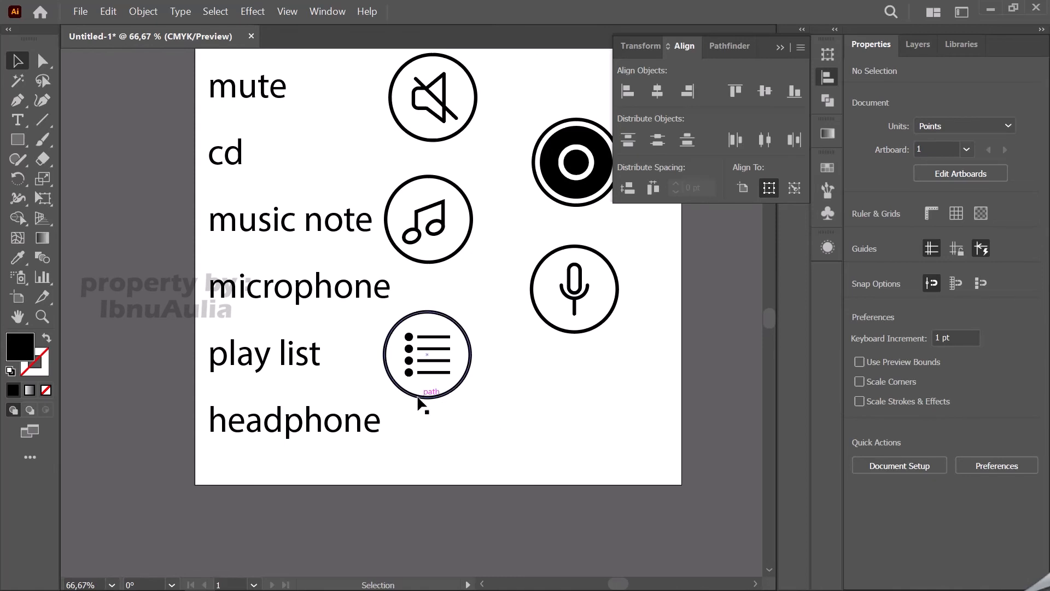
pyautogui.scroll(-2, 416, 390)
pyautogui.scroll(2, 431, 395)
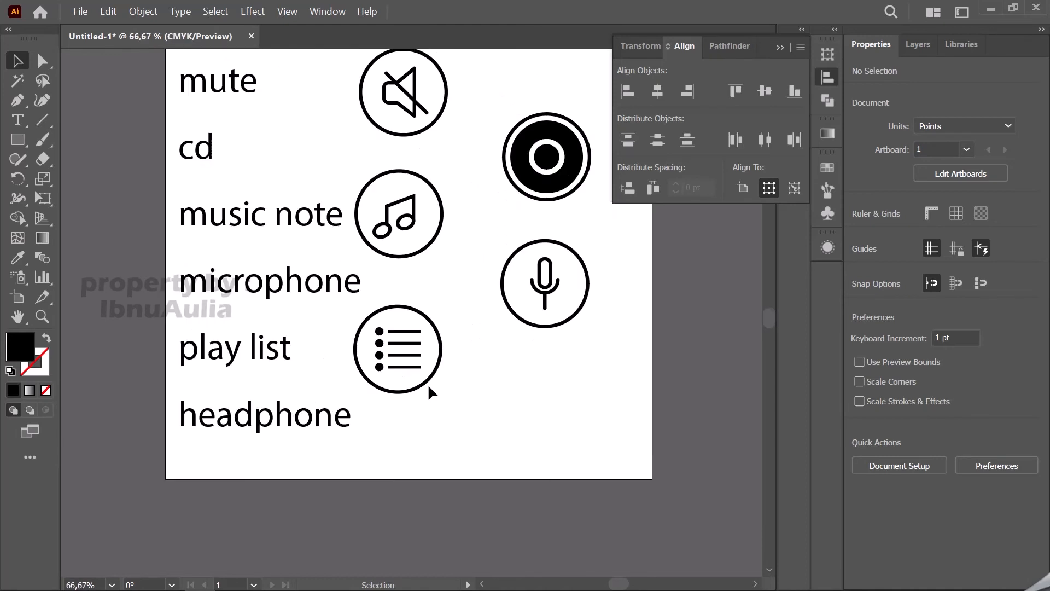
pyautogui.moveTo(429, 386); pyautogui.dragTo(575, 456)
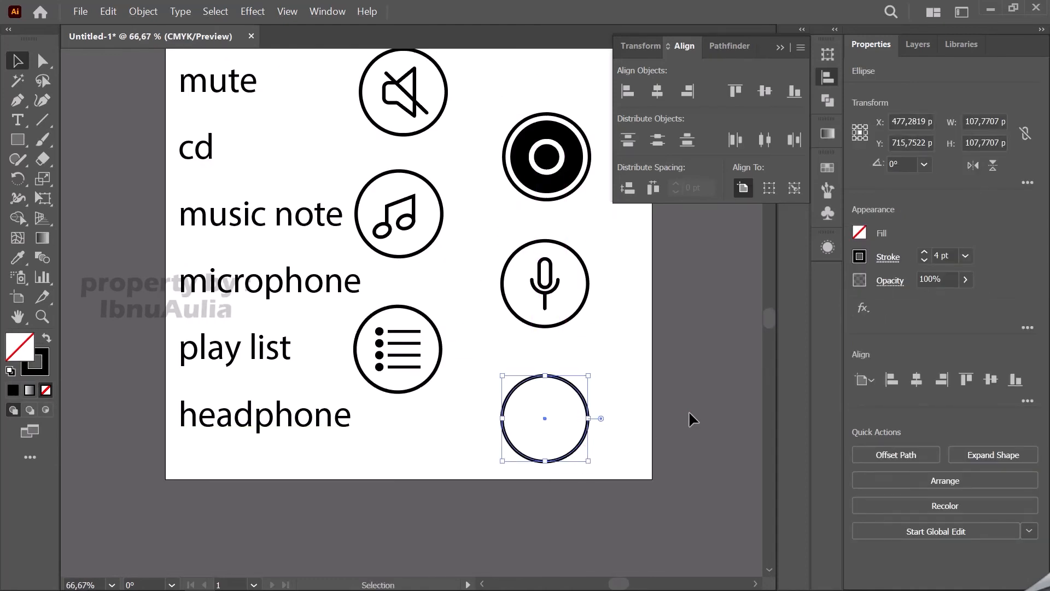
pyautogui.click(587, 435)
pyautogui.click(545, 376)
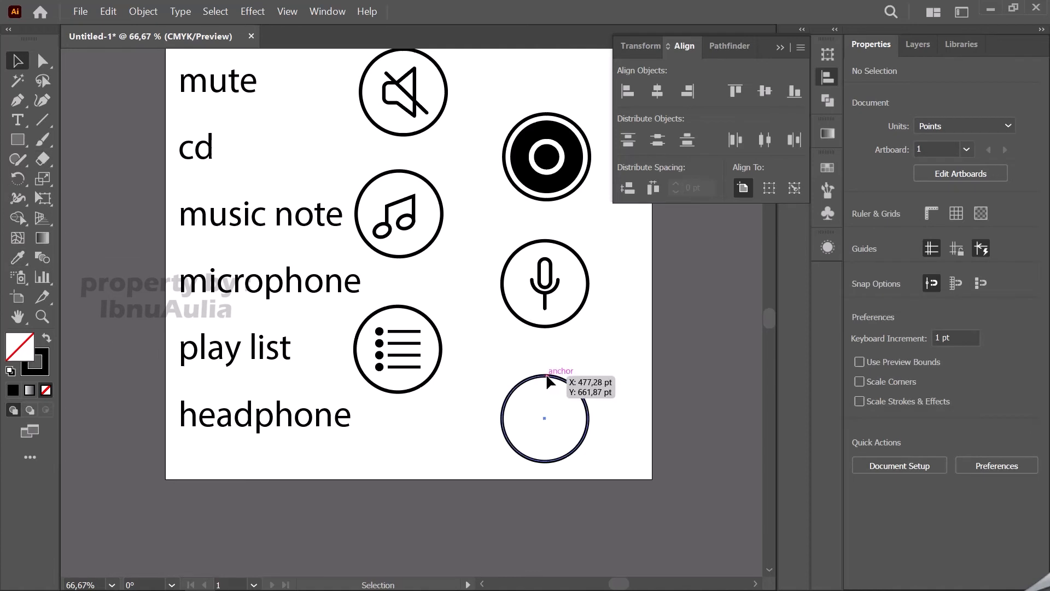
# Step: Make a smaller copy of the headphone circle about 70 pt in diameter and move it to the middle of the large circle
pyautogui.moveTo(580, 394); pyautogui.dragTo(557, 406)
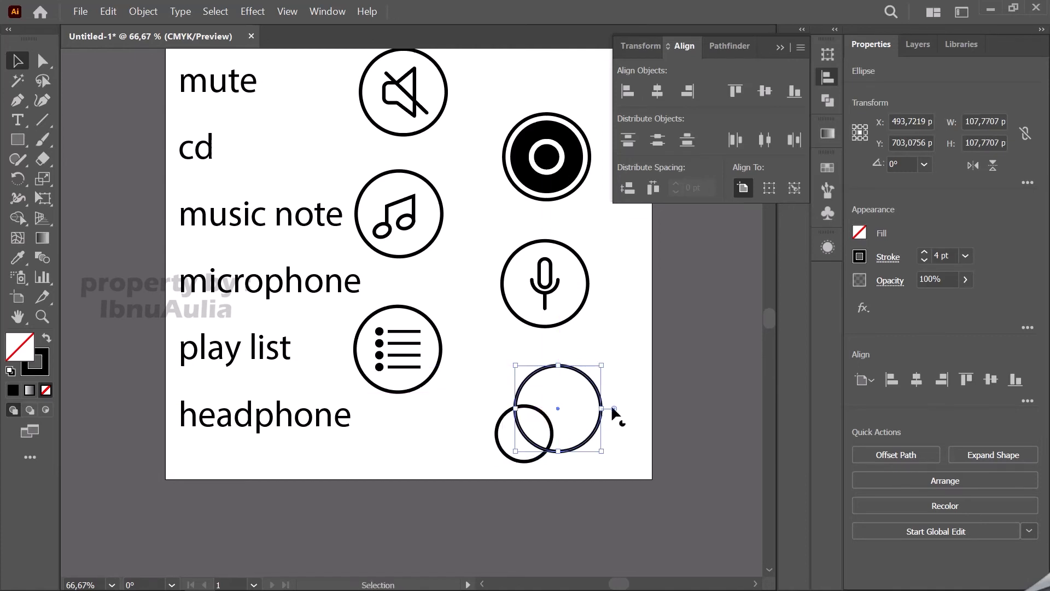
pyautogui.hotkey('ctrl', 'z')
pyautogui.scroll(3, 533, 483)
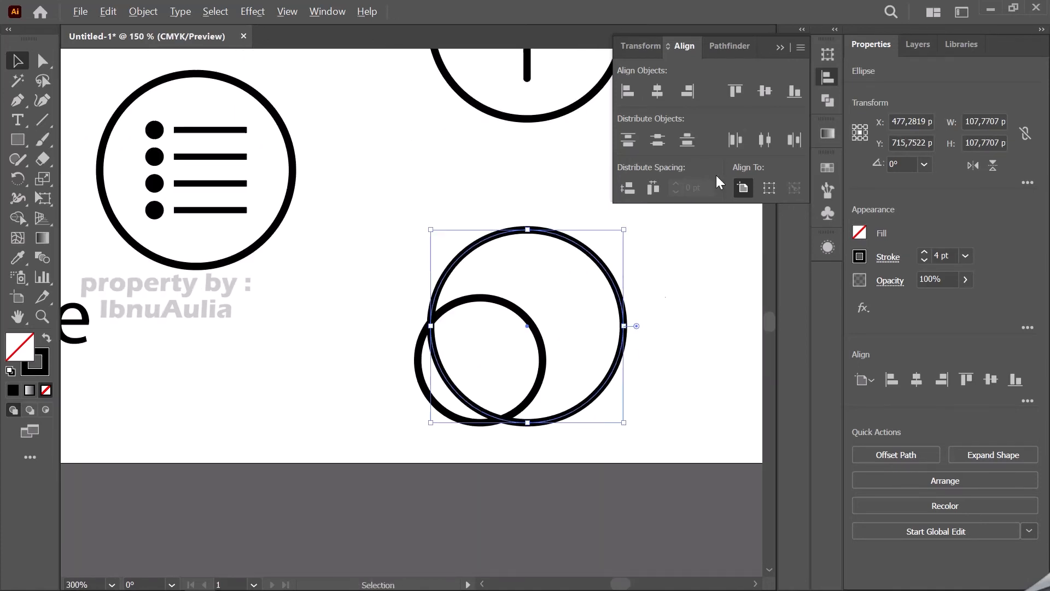
pyautogui.click(773, 47)
pyautogui.click(421, 383)
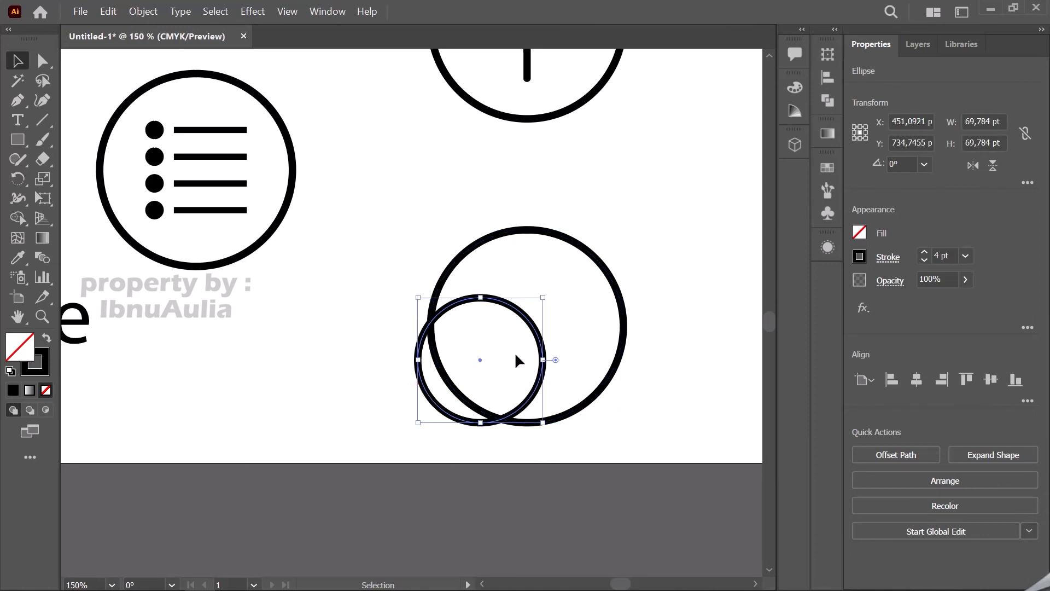
pyautogui.moveTo(540, 342); pyautogui.dragTo(587, 308)
pyautogui.click(625, 305)
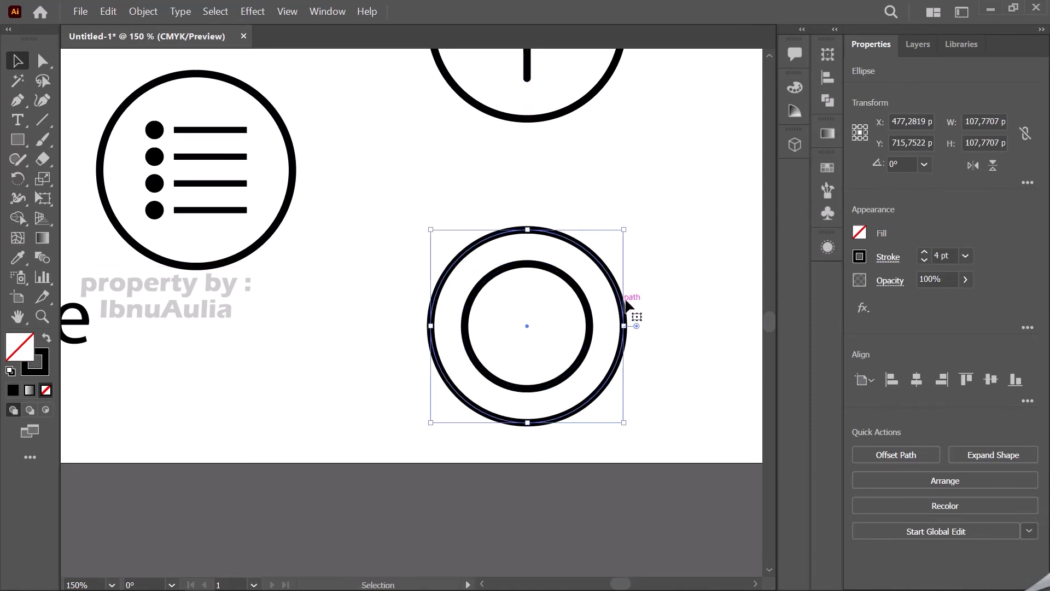
pyautogui.click(826, 77)
pyautogui.click(659, 91)
pyautogui.click(764, 90)
pyautogui.hotkey('ctrl', 'z')
pyautogui.hotkey('ctrl', 'z')
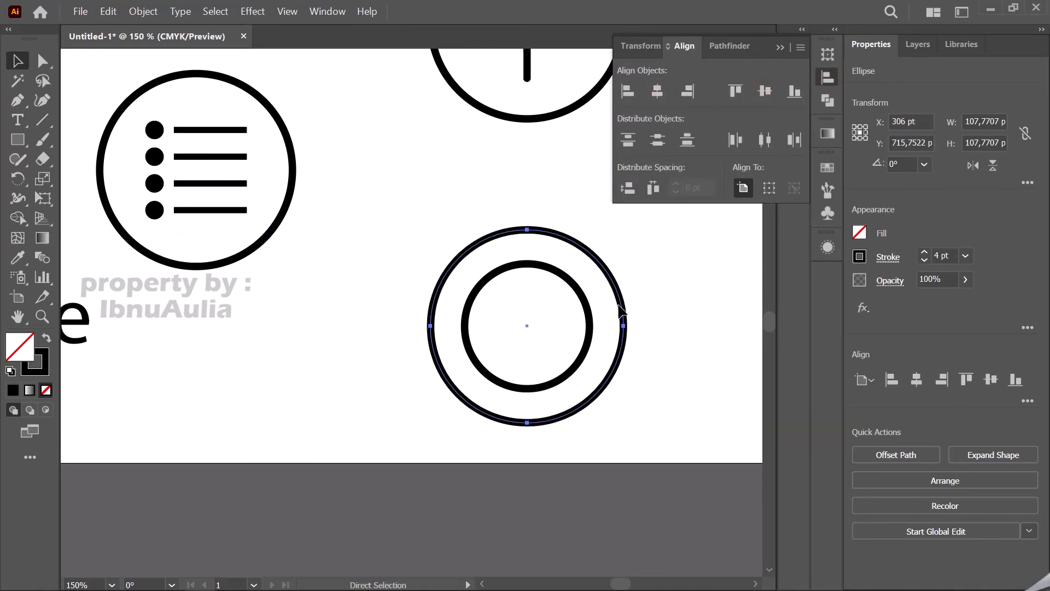
# Step: Align the inner and outer headphone circles to each other on their horizontal and vertical centers
pyautogui.keyDown('shift'); pyautogui.click(589, 311); pyautogui.keyUp('shift')
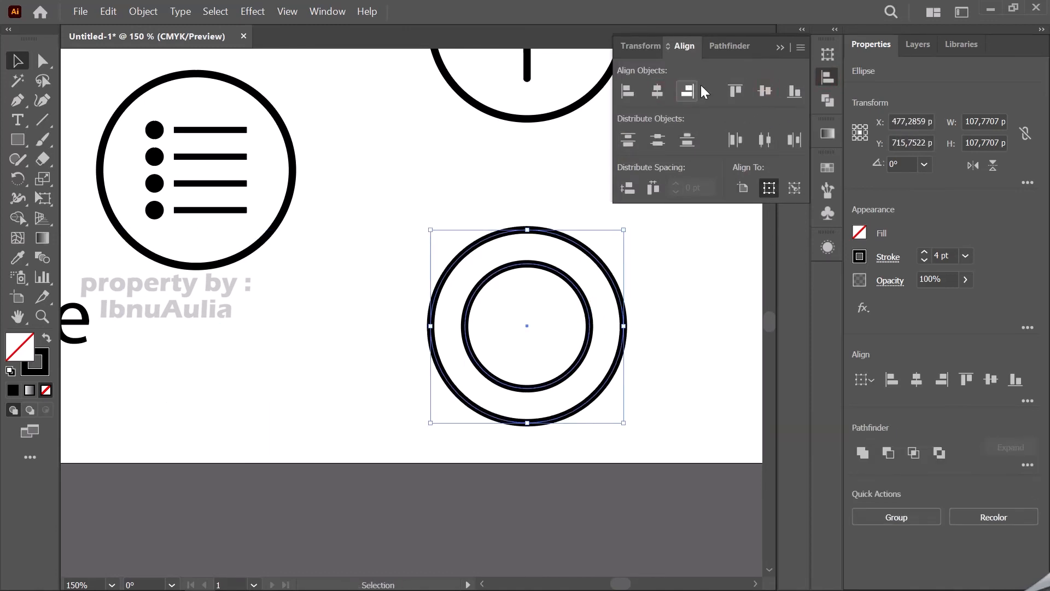
pyautogui.click(691, 276)
# Step: Remove the lower-right quarter segment of the inner headphone circle, leaving a three-quarter arc
pyautogui.click(584, 301)
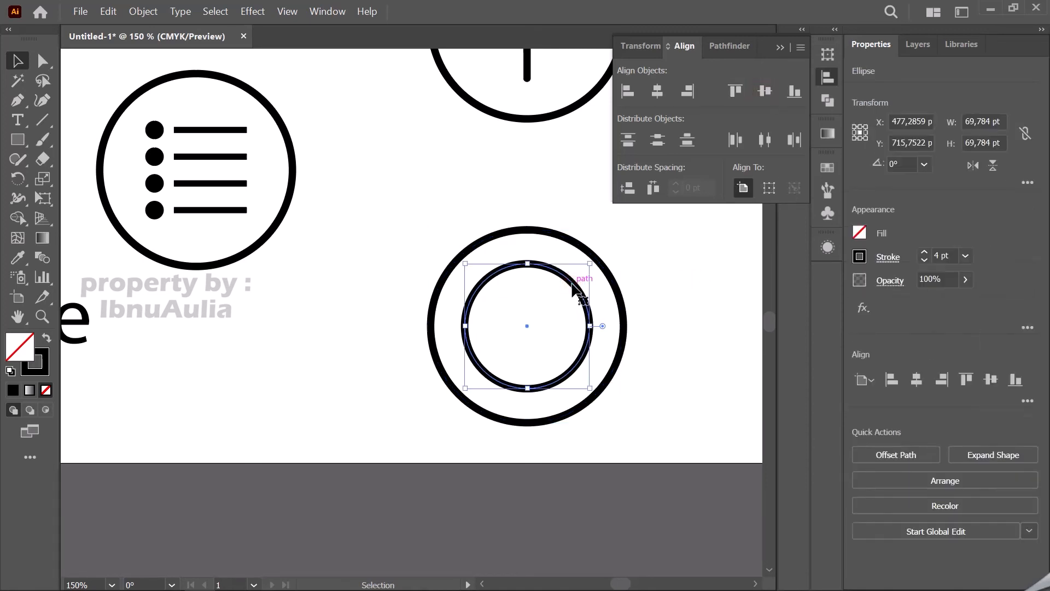
pyautogui.click(41, 55)
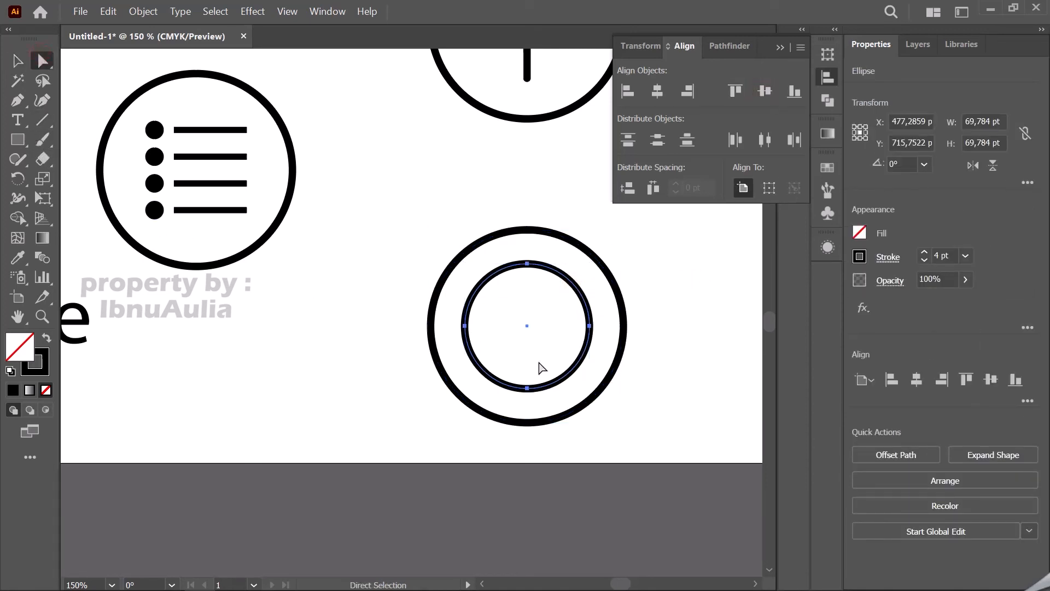
pyautogui.click(565, 376)
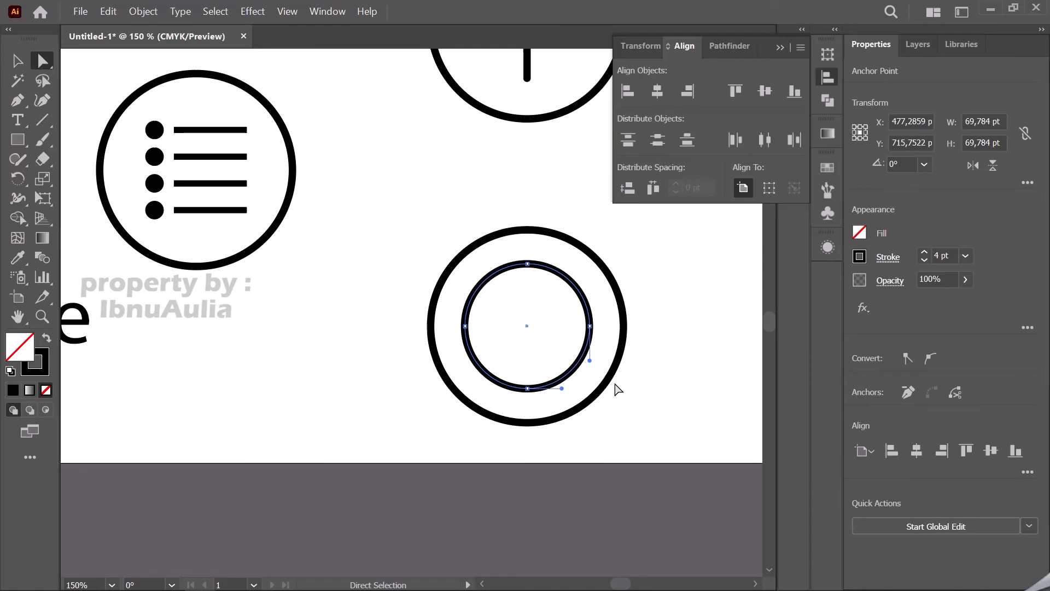
pyautogui.press('Delete')
pyautogui.click(897, 164)
pyautogui.write('45')
pyautogui.press('Return')
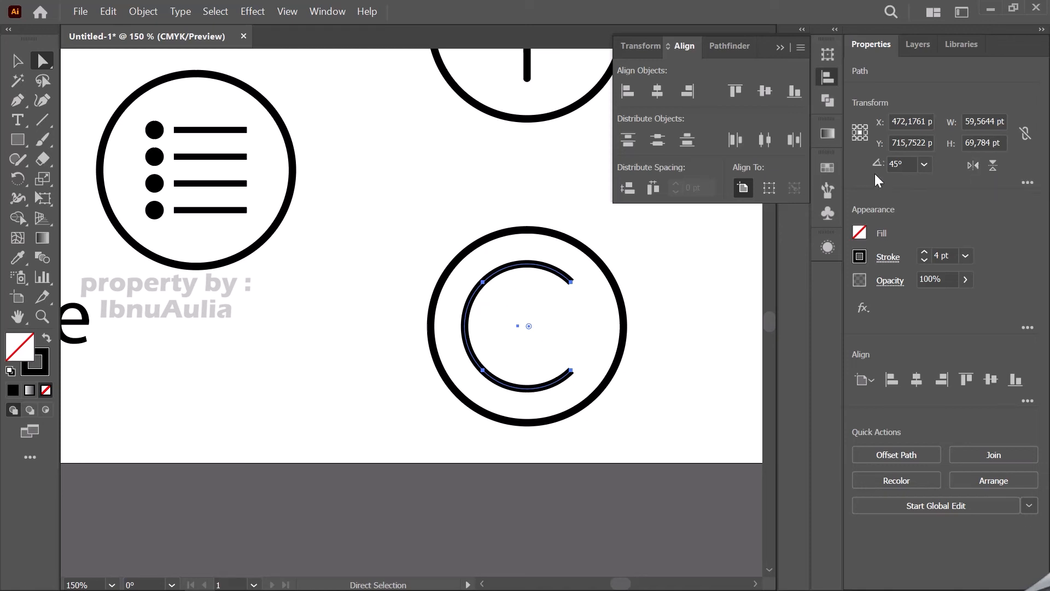
pyautogui.click(901, 164)
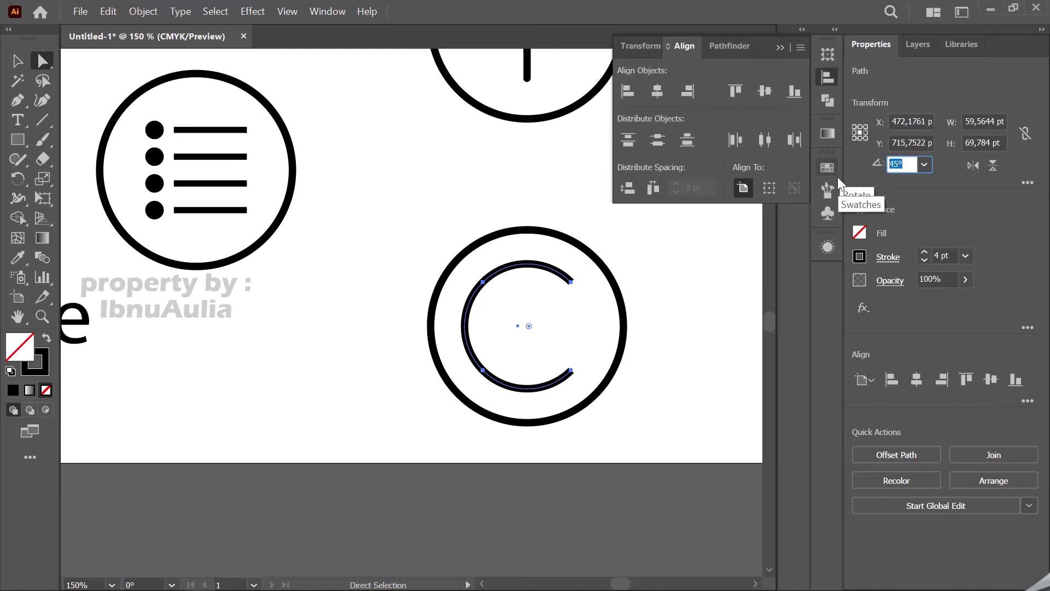
pyautogui.press('Return')
pyautogui.hotkey('ctrl', 'z')
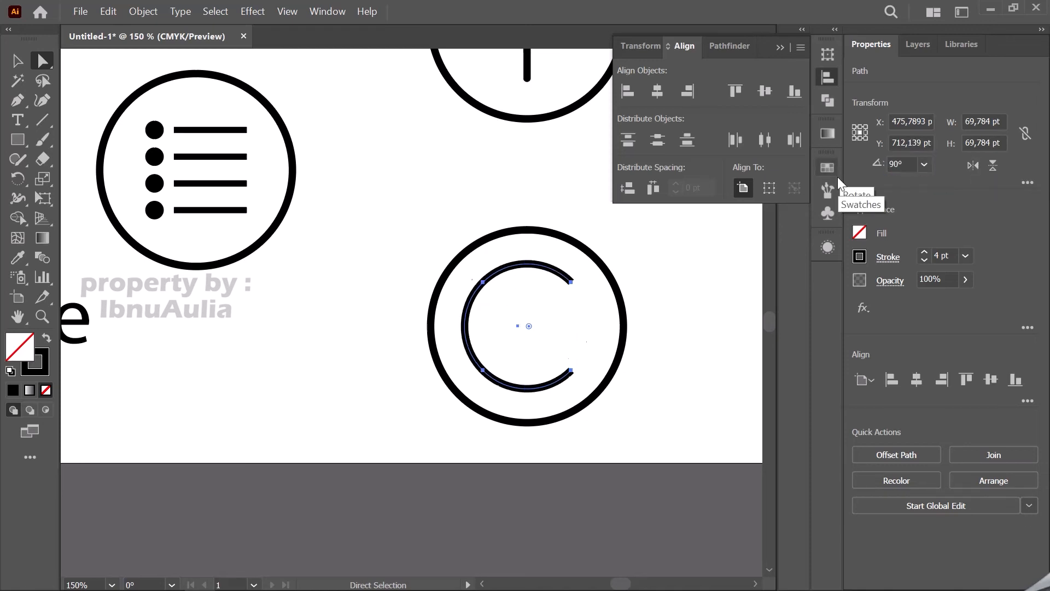
pyautogui.click(924, 164)
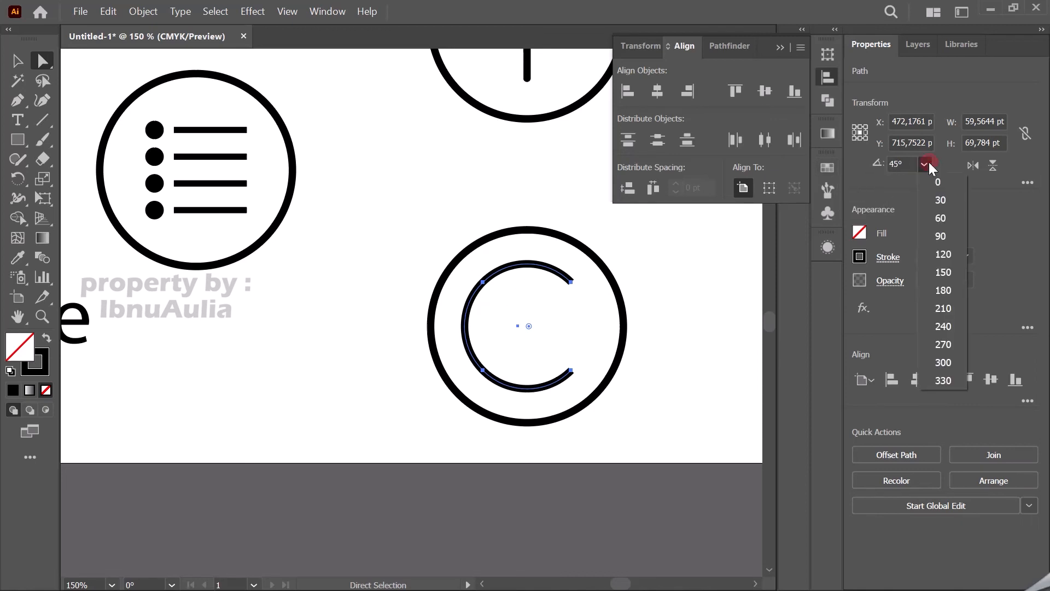
pyautogui.click(944, 293)
pyautogui.hotkey('ctrl', 'z')
pyautogui.click(892, 165)
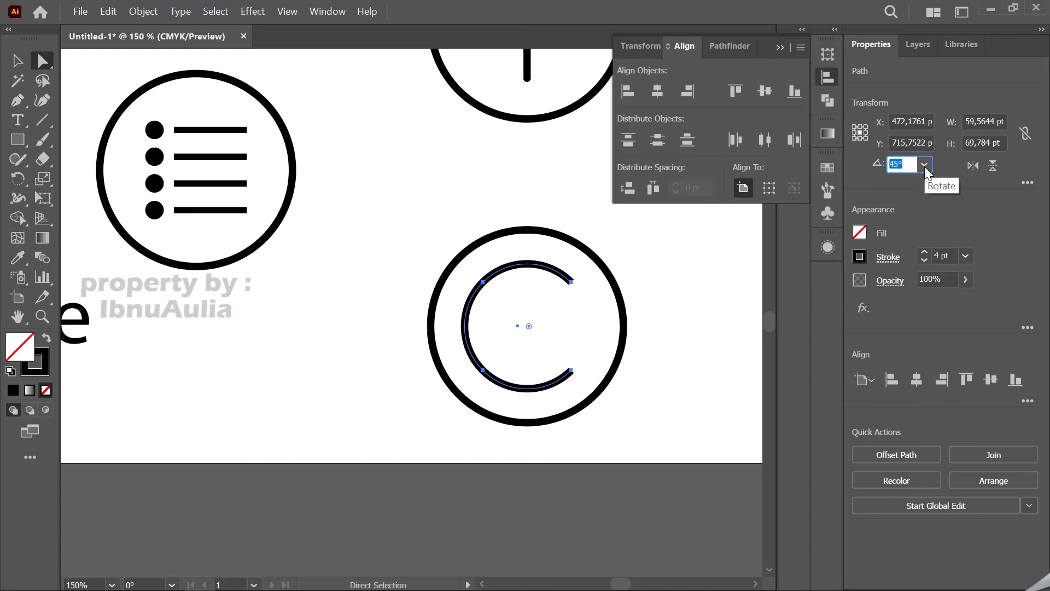
pyautogui.write('0')
pyautogui.press('Return')
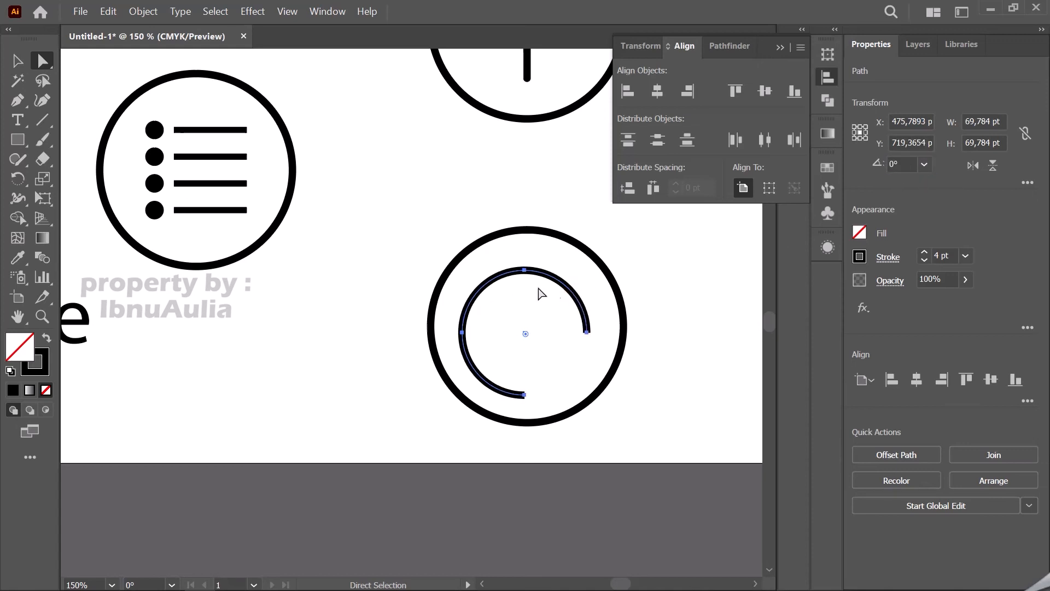
# Step: Rotate the three-quarter arc to 315° so its opening faces straight down
pyautogui.click(17, 61)
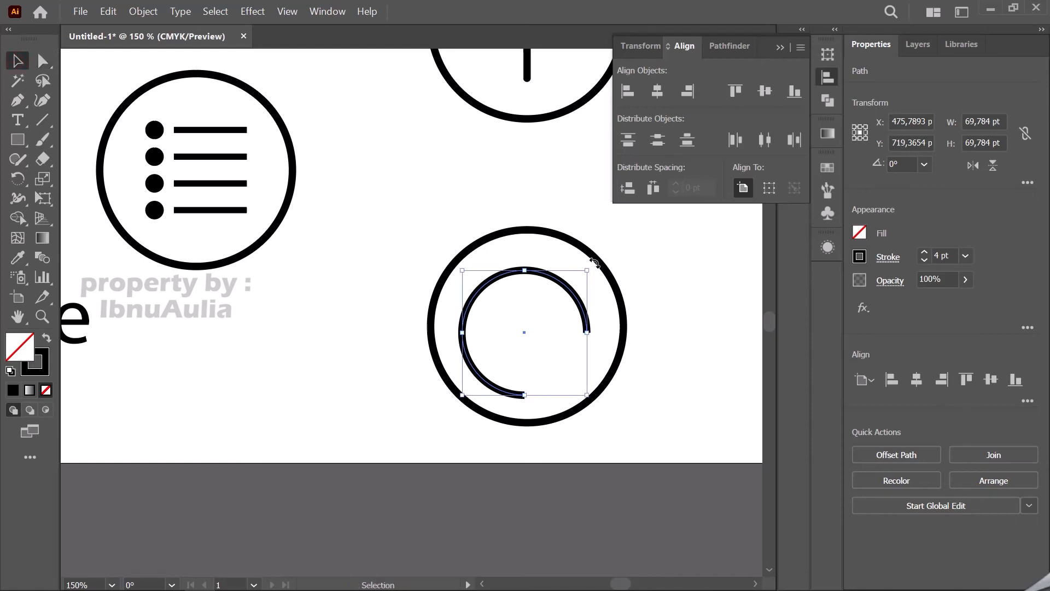
pyautogui.moveTo(595, 263); pyautogui.dragTo(619, 331)
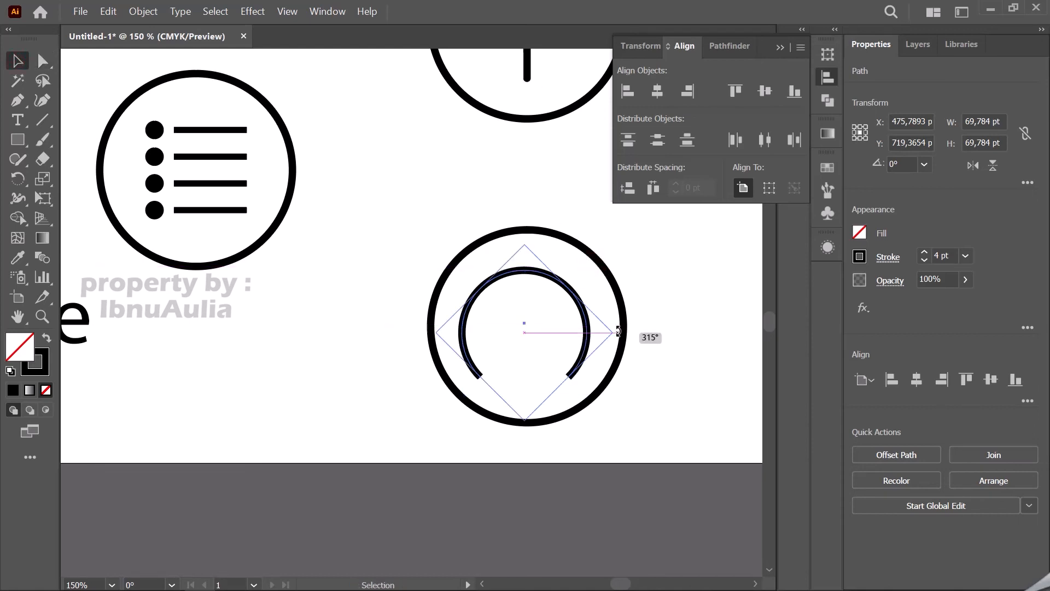
pyautogui.click(685, 308)
pyautogui.click(571, 370)
pyautogui.click(711, 328)
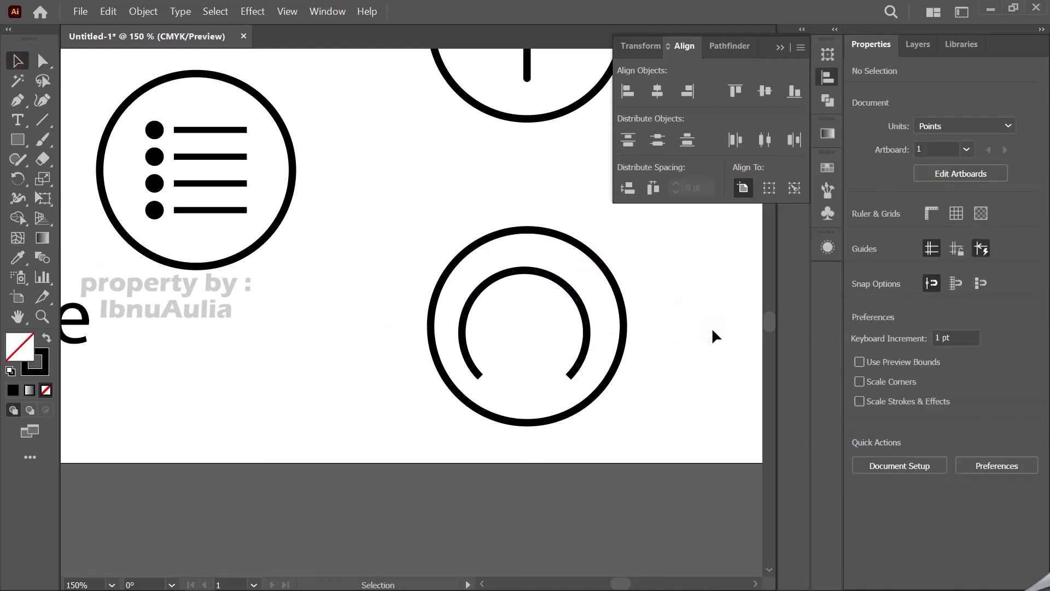
pyautogui.click(585, 353)
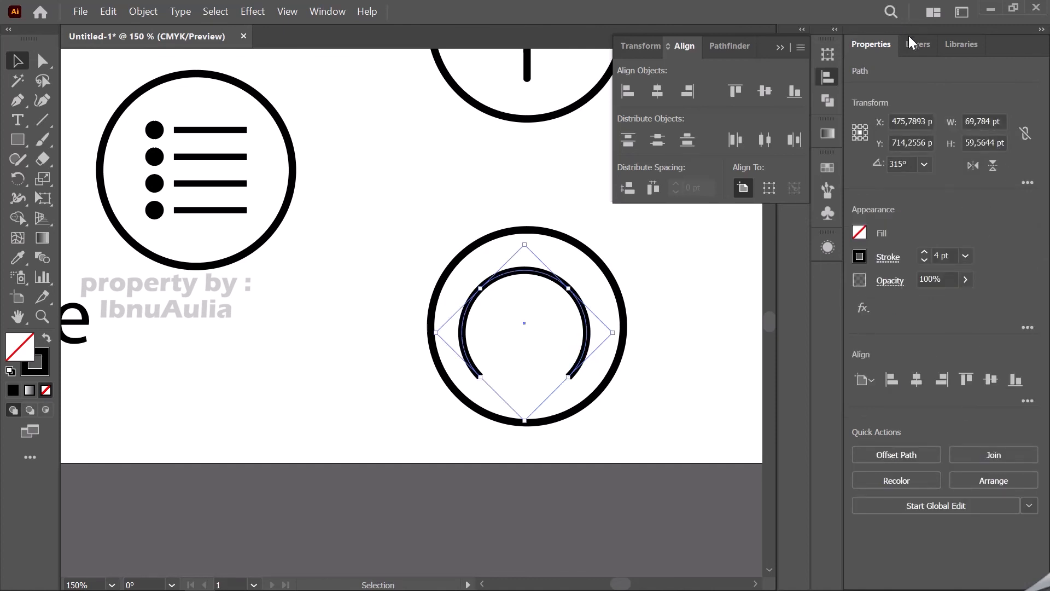
pyautogui.click(673, 342)
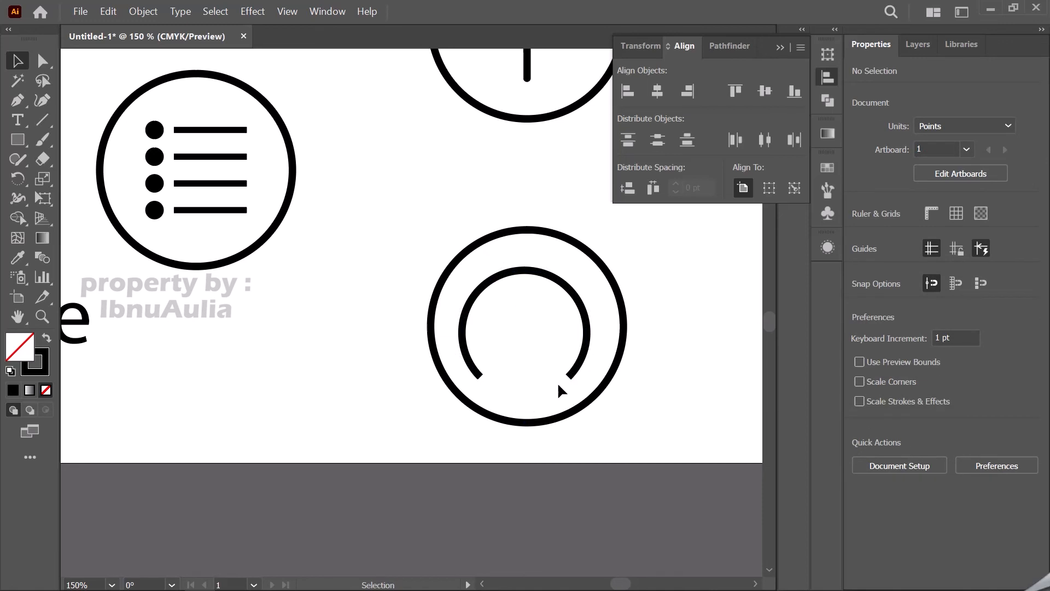
# Step: Scale the arc down to about 58 by 49 pt and center it inside the outer circle
pyautogui.scroll(2, 561, 371)
pyautogui.moveTo(519, 168); pyautogui.dragTo(523, 153)
pyautogui.moveTo(668, 271); pyautogui.dragTo(598, 279)
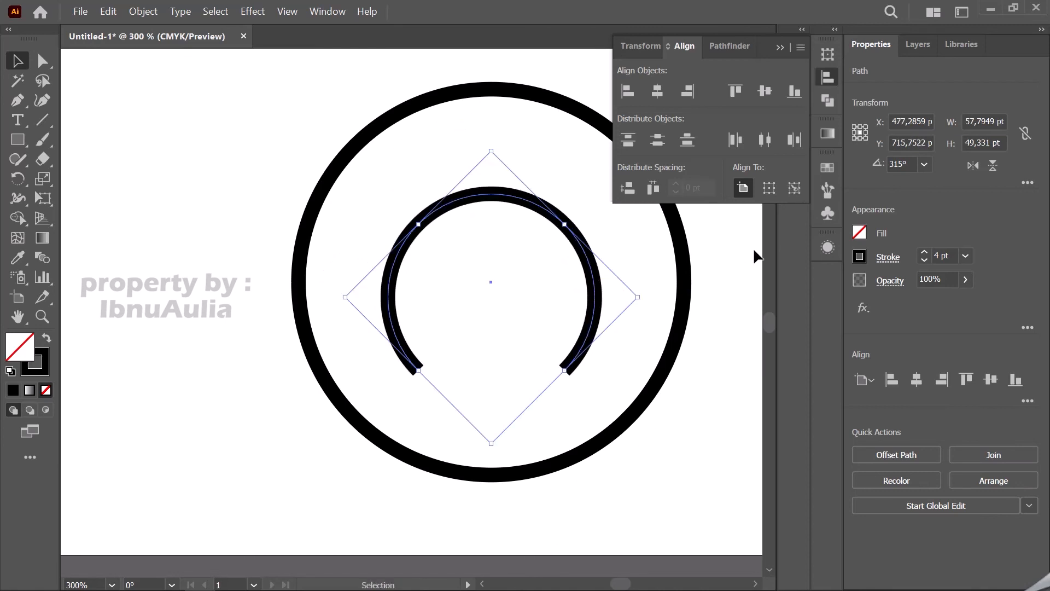
# Step: Draw a rounded rectangle about 12 by 20 pt over the arc's left end, with black fill and no stroke
pyautogui.moveTo(17, 137); pyautogui.dragTo(69, 162)
pyautogui.moveTo(409, 329); pyautogui.dragTo(451, 401)
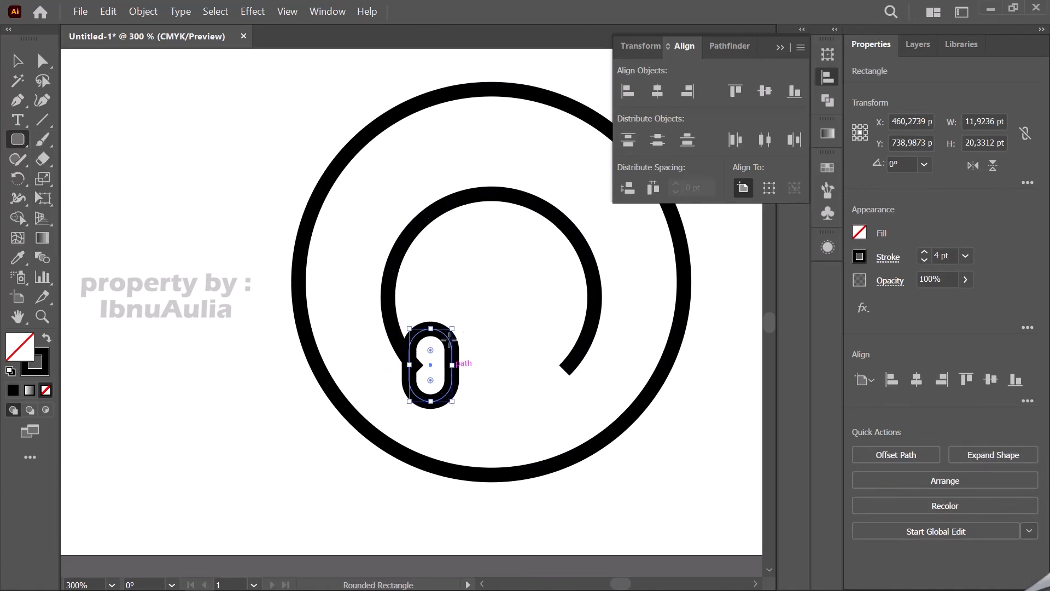
pyautogui.click(48, 334)
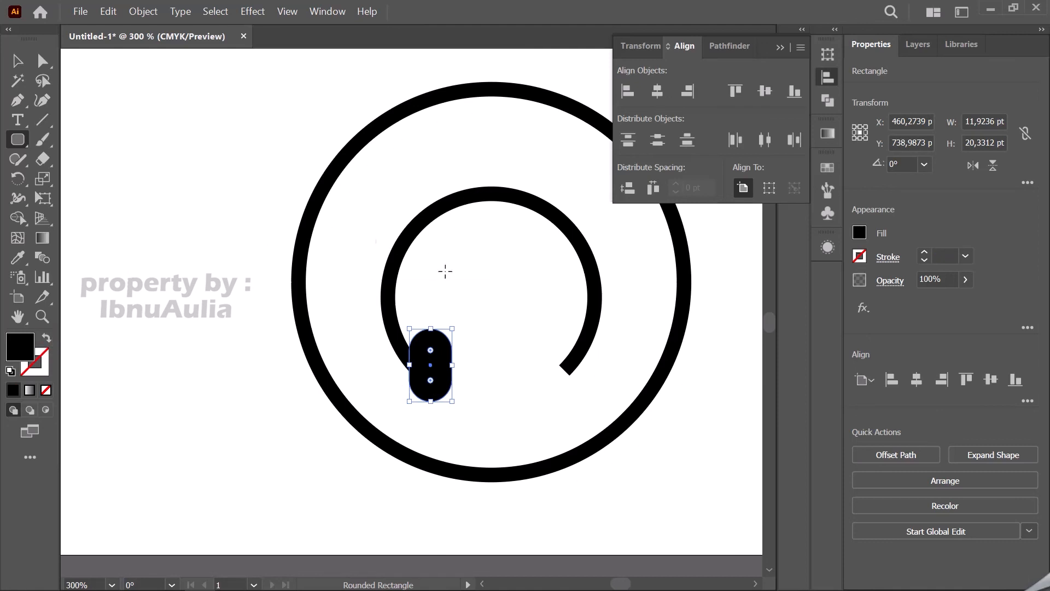
# Step: Tilt the left ear pad about 6.4° and place it against the end of the arc
pyautogui.click(17, 60)
pyautogui.click(112, 148)
pyautogui.moveTo(444, 348); pyautogui.dragTo(452, 313)
pyautogui.click(475, 324)
pyautogui.click(453, 390)
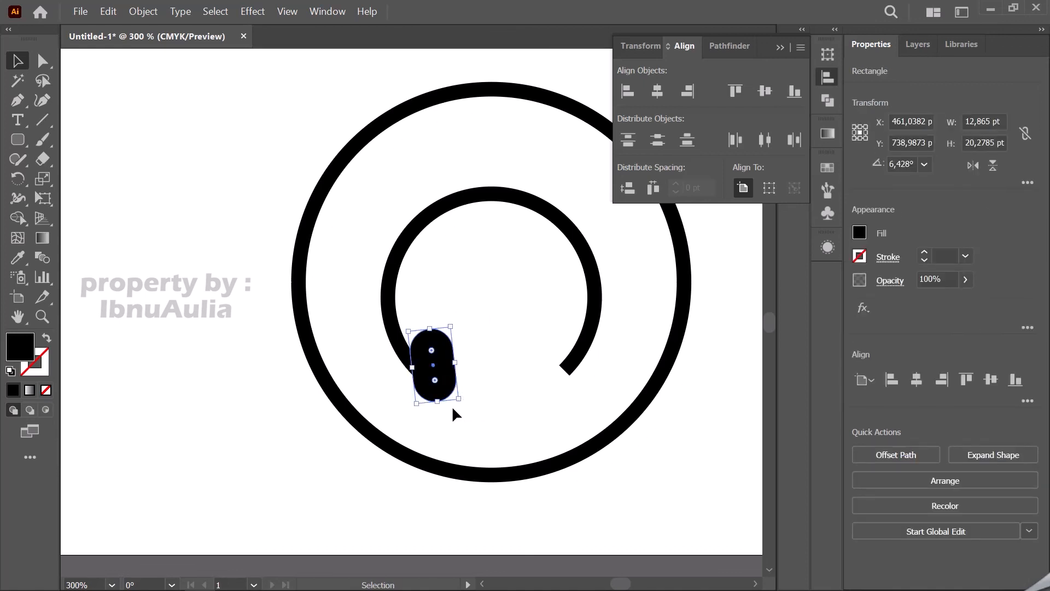
# Step: Duplicate the ear pad straight across to the arc's right end, flip it horizontally and fit it against the arc
pyautogui.moveTo(450, 384); pyautogui.dragTo(567, 383)
pyautogui.click(973, 166)
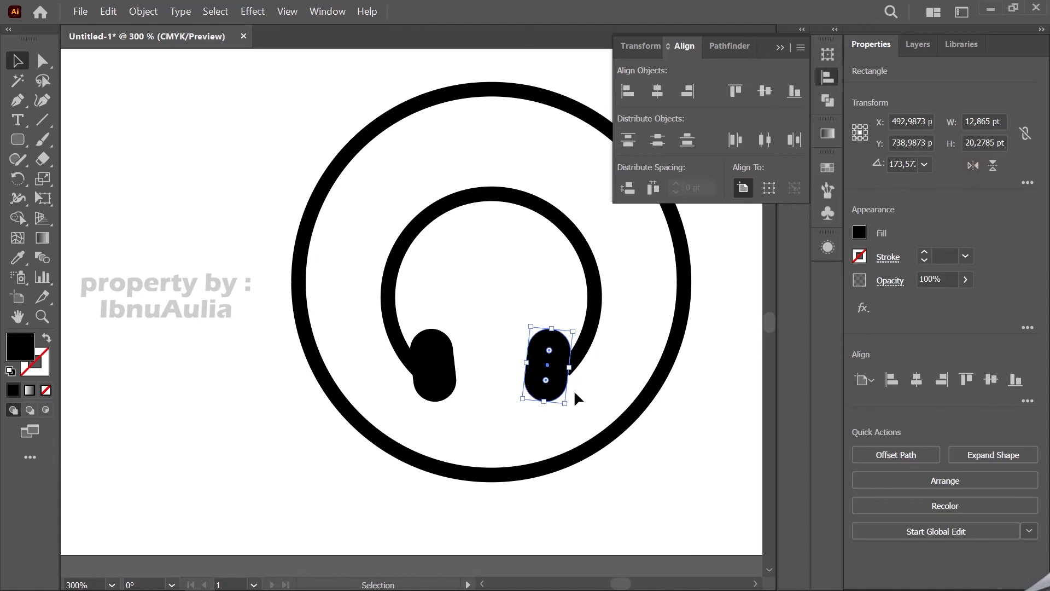
pyautogui.scroll(5, 571, 394)
pyautogui.moveTo(556, 356); pyautogui.dragTo(560, 351)
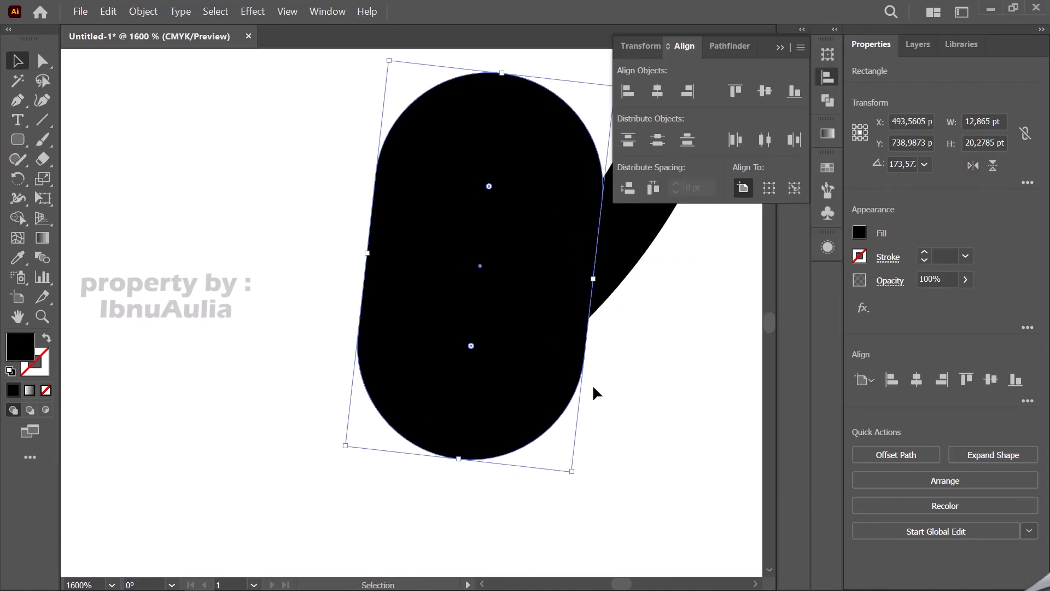
# Step: Group the two ear pads and center the group horizontally with the headphone arc
pyautogui.scroll(-5, 592, 383)
pyautogui.keyDown('shift'); pyautogui.click(372, 419); pyautogui.keyUp('shift')
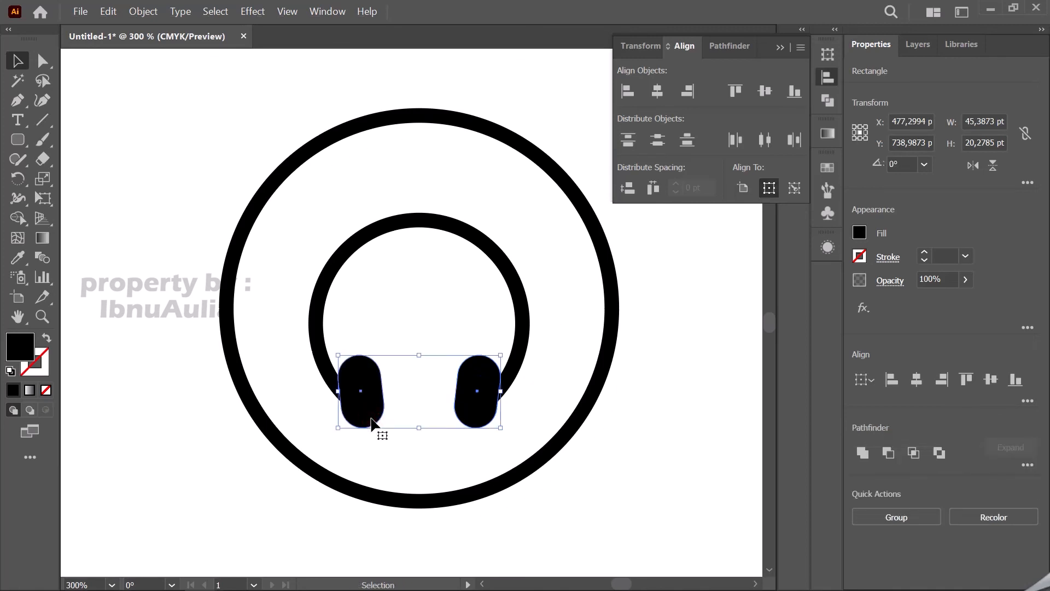
pyautogui.hotkey('ctrl', 'g')
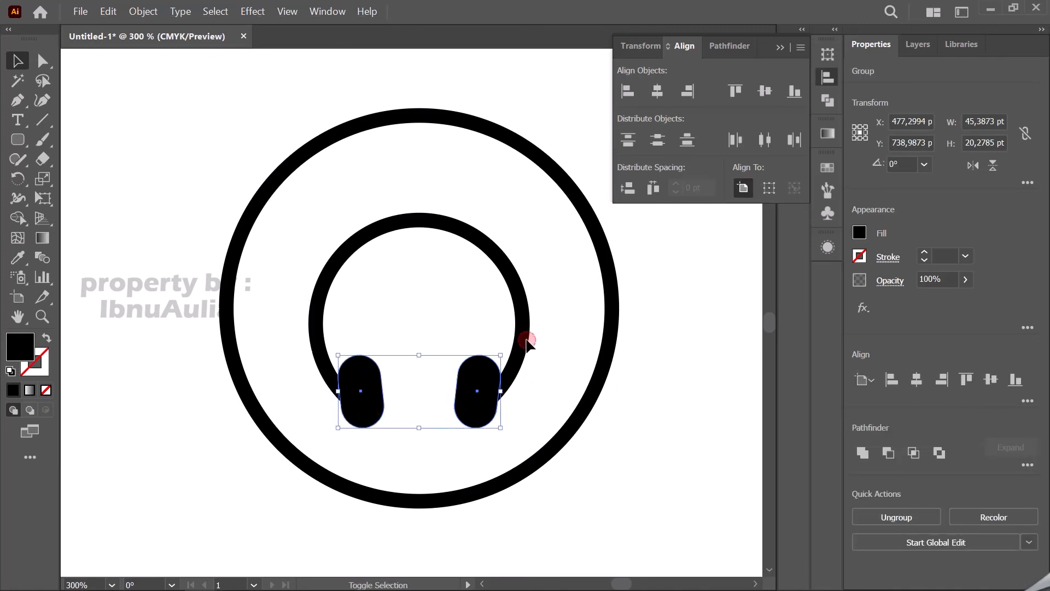
pyautogui.keyDown('shift'); pyautogui.click(475, 242); pyautogui.keyUp('shift')
pyautogui.click(654, 94)
pyautogui.click(562, 297)
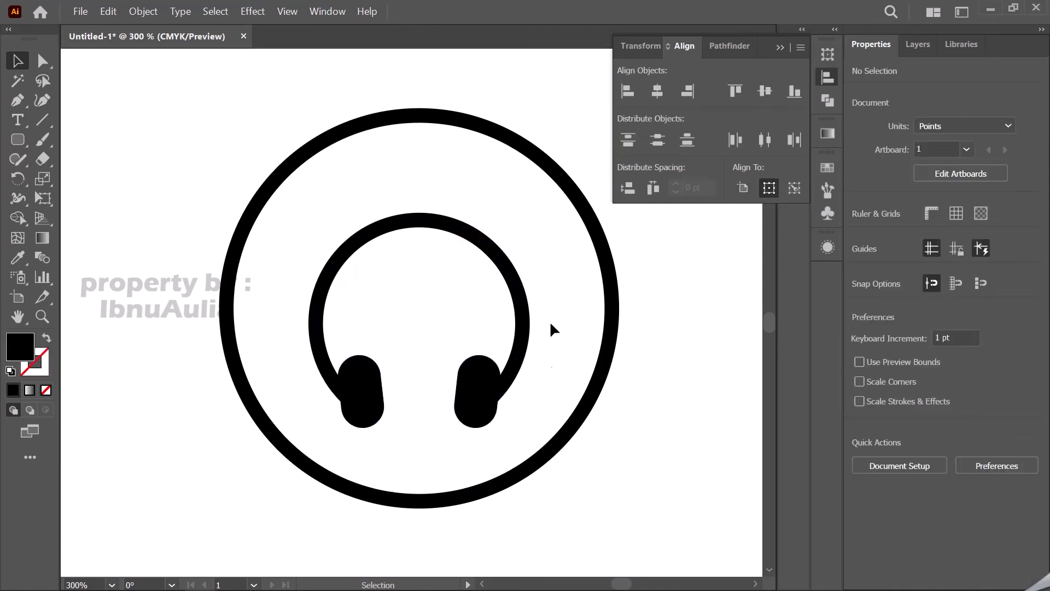
# Step: Align the headphone shape and its surrounding circle on their horizontal and vertical centers
pyautogui.click(482, 414)
pyautogui.keyDown('shift'); pyautogui.click(524, 339); pyautogui.keyUp('shift')
pyautogui.keyDown('shift'); pyautogui.click(615, 283); pyautogui.keyUp('shift')
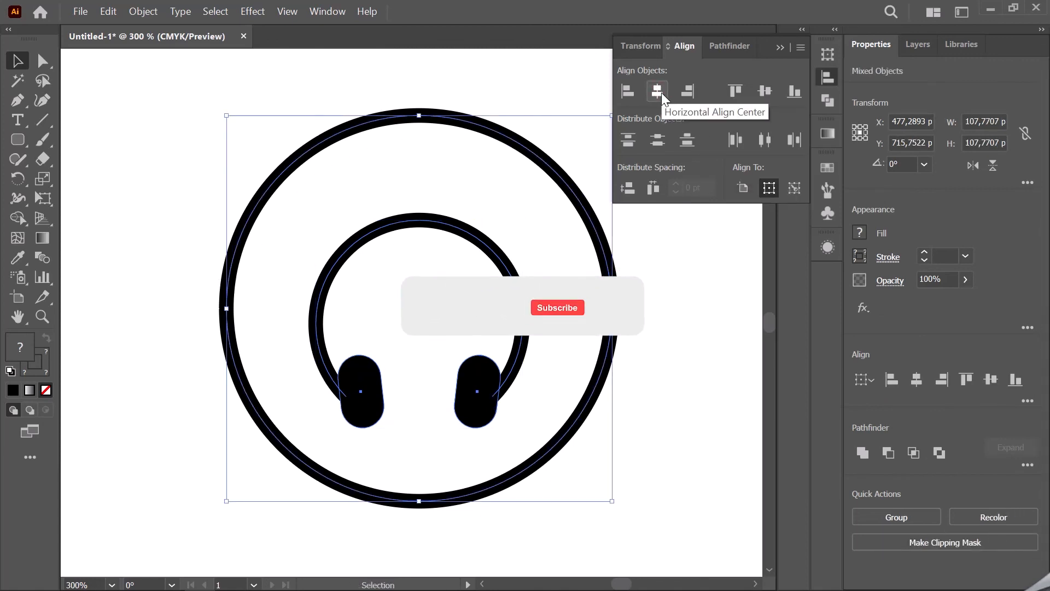
pyautogui.click(762, 92)
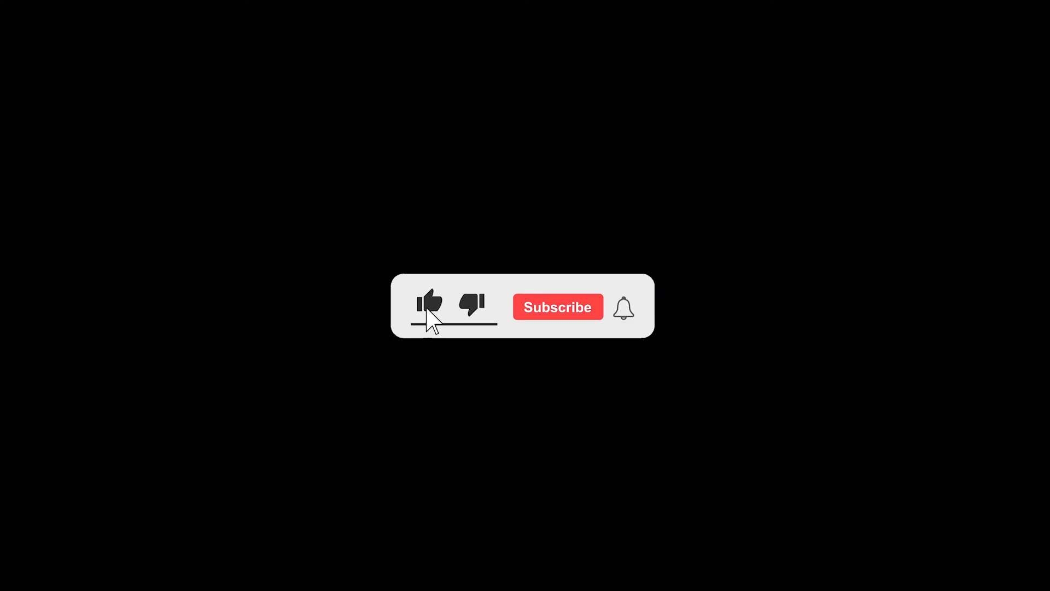